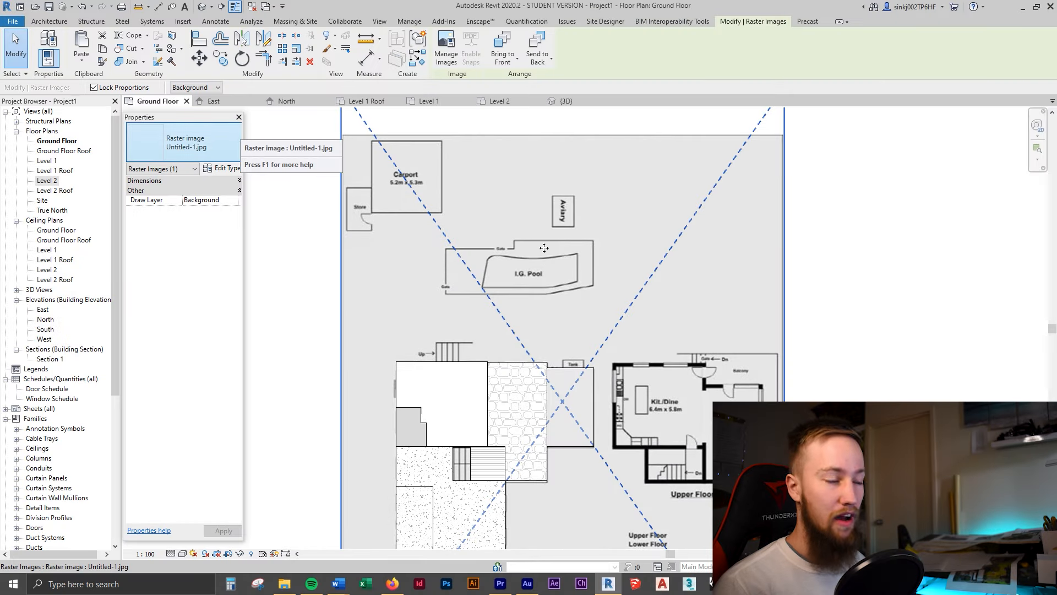
- Set the floor plan raster image to Foreground so it draws over the modelled floors, then deselect it
middle_click_drag(489, 405, 542, 310)
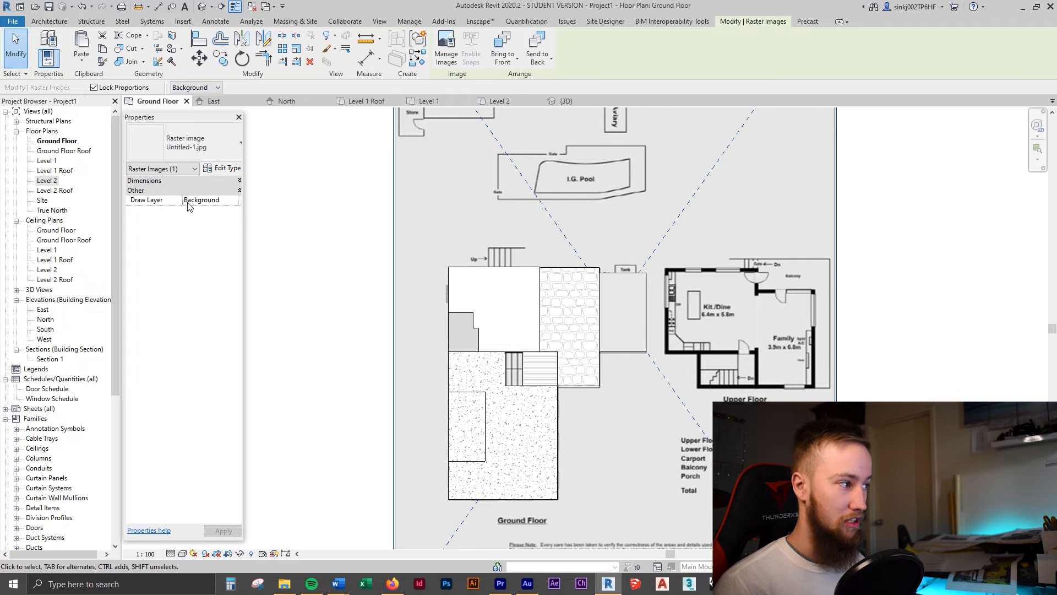
left_click(197, 87)
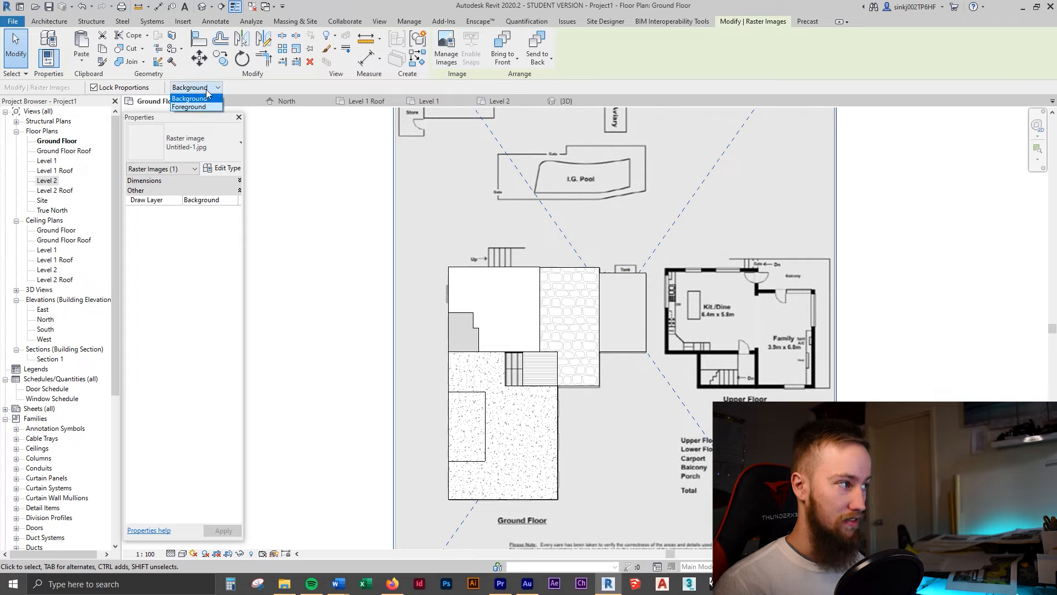
left_click(190, 107)
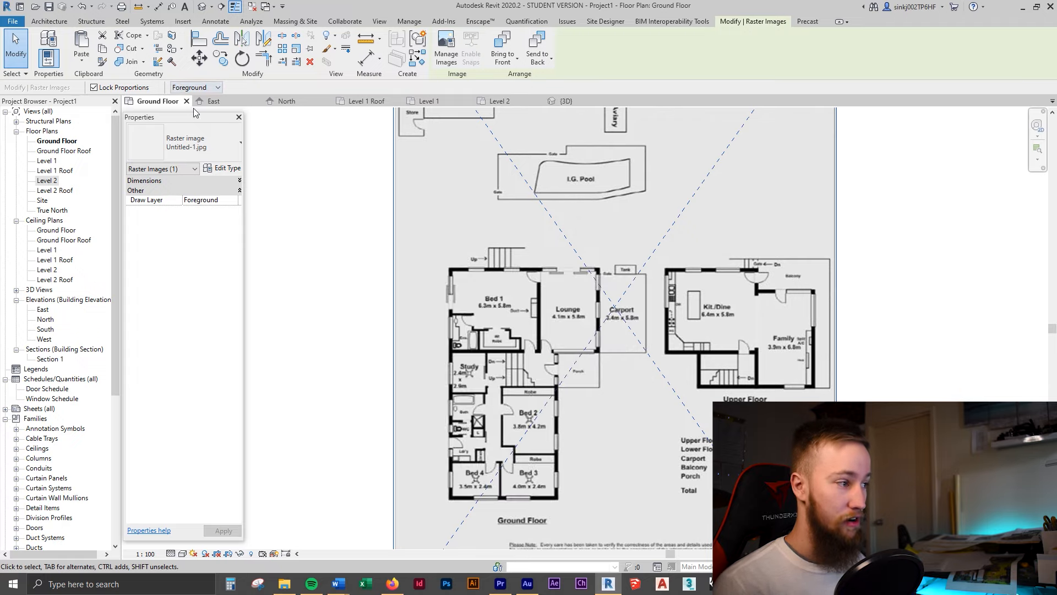
left_click(887, 297)
middle_click_drag(515, 371, 522, 306)
scroll(522, 306, "up", 3)
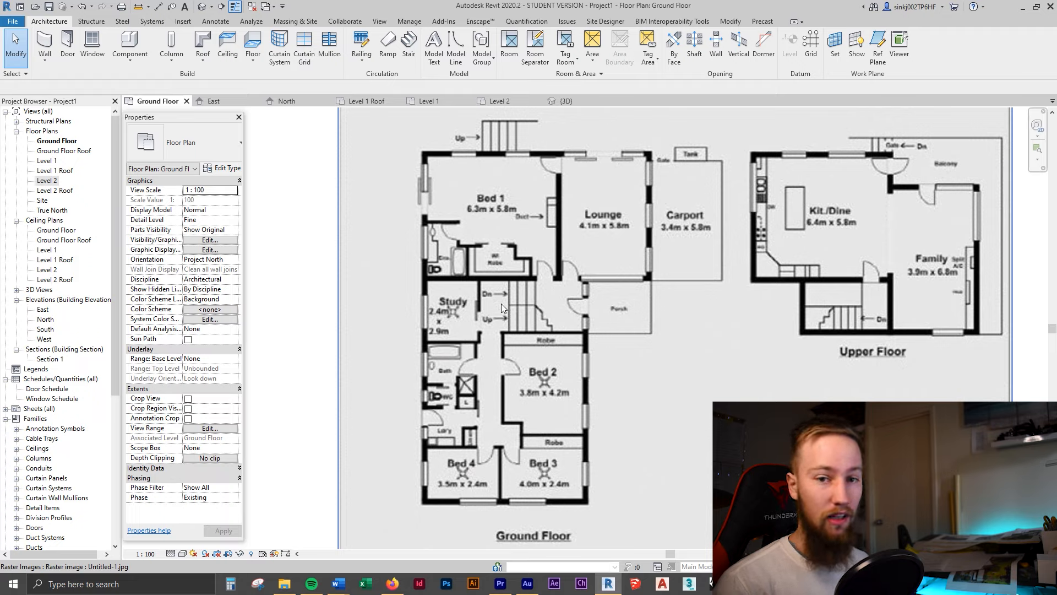
- Examine the split floor levels and the stair opening from several sides in 3D, and return to the Ground Floor plan
left_click(573, 101)
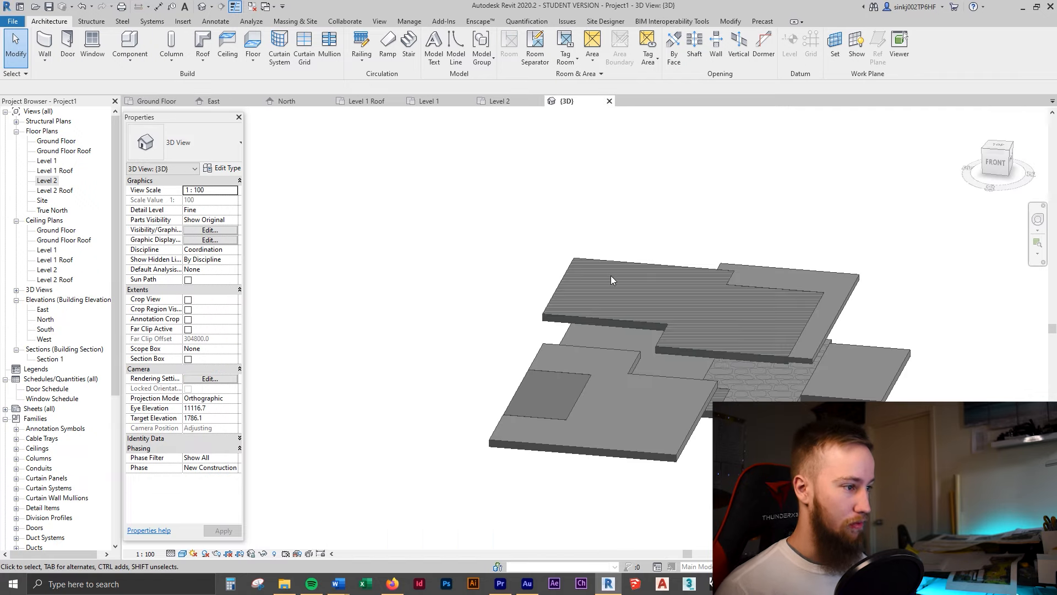
middle_click_drag(741, 372, 696, 531, "shift")
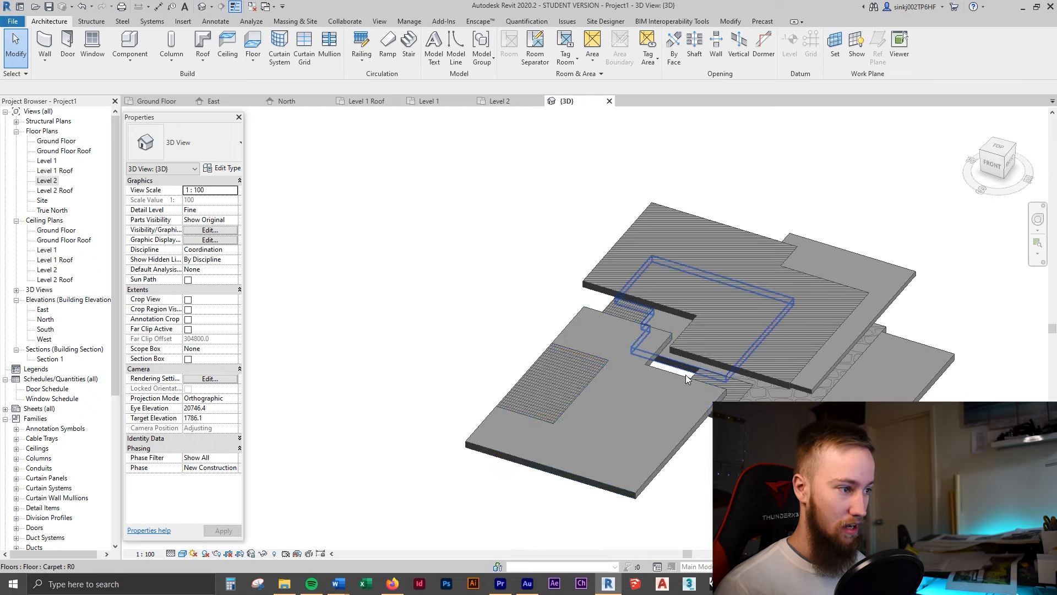
middle_click_drag(669, 361, 906, 330, "shift")
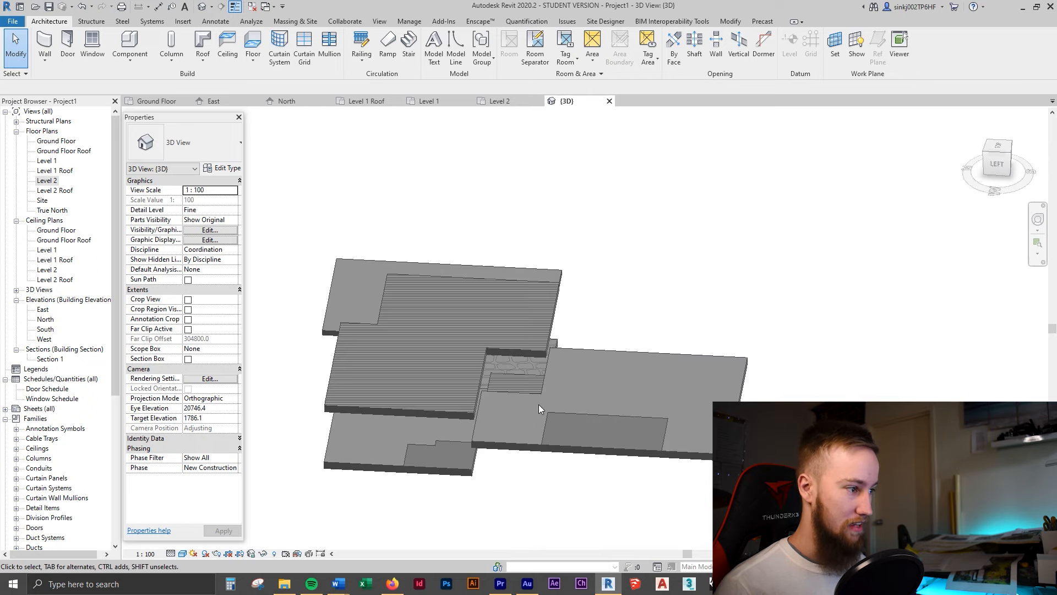
middle_click_drag(531, 349, 606, 301, "shift")
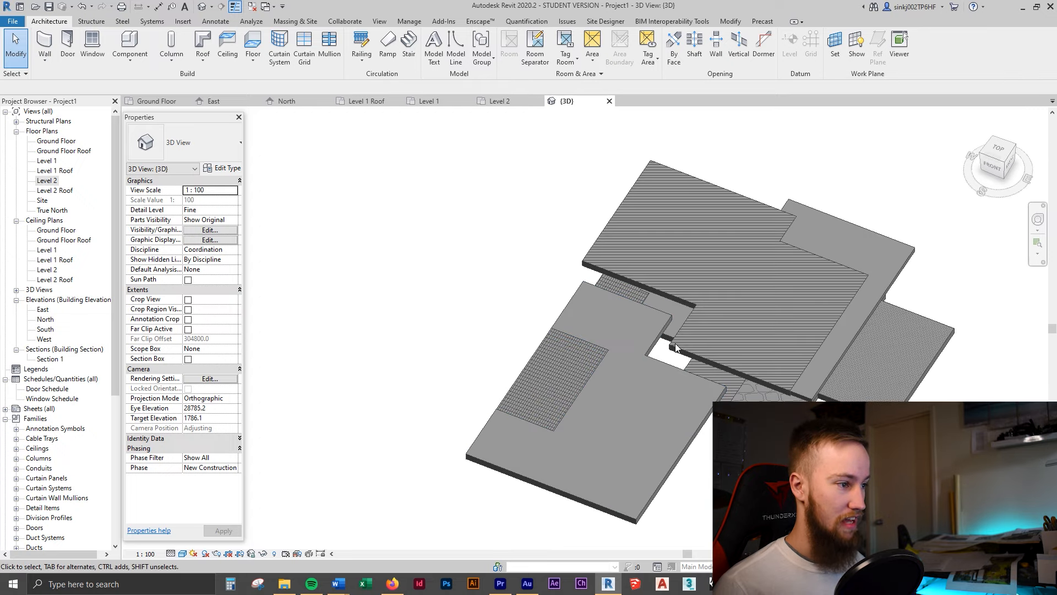
left_click(157, 101)
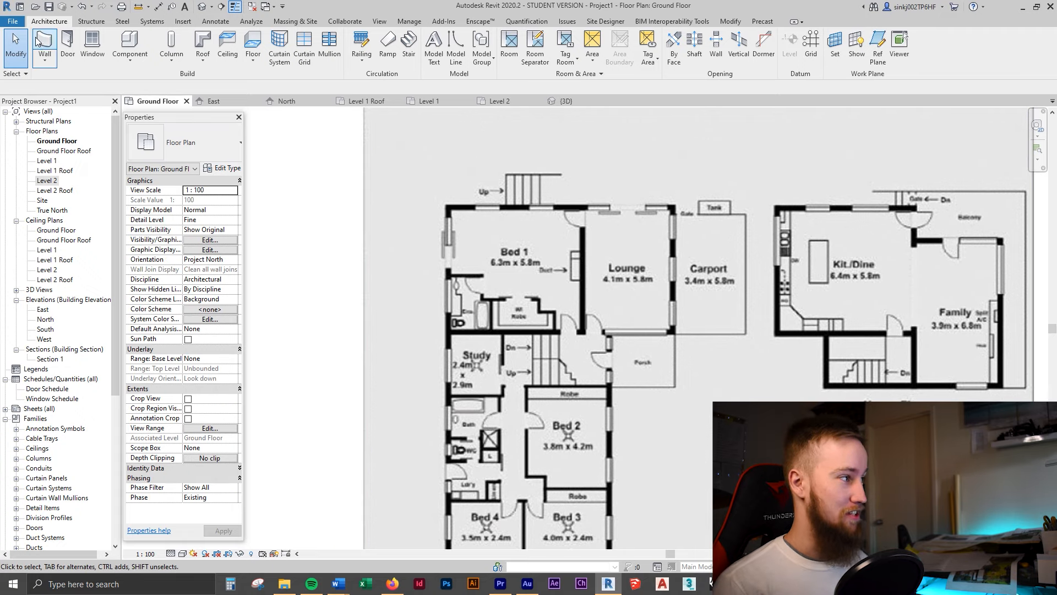
- Start a new stair and measure the width of the flight marked Dn on the floor plan image
left_click(416, 51)
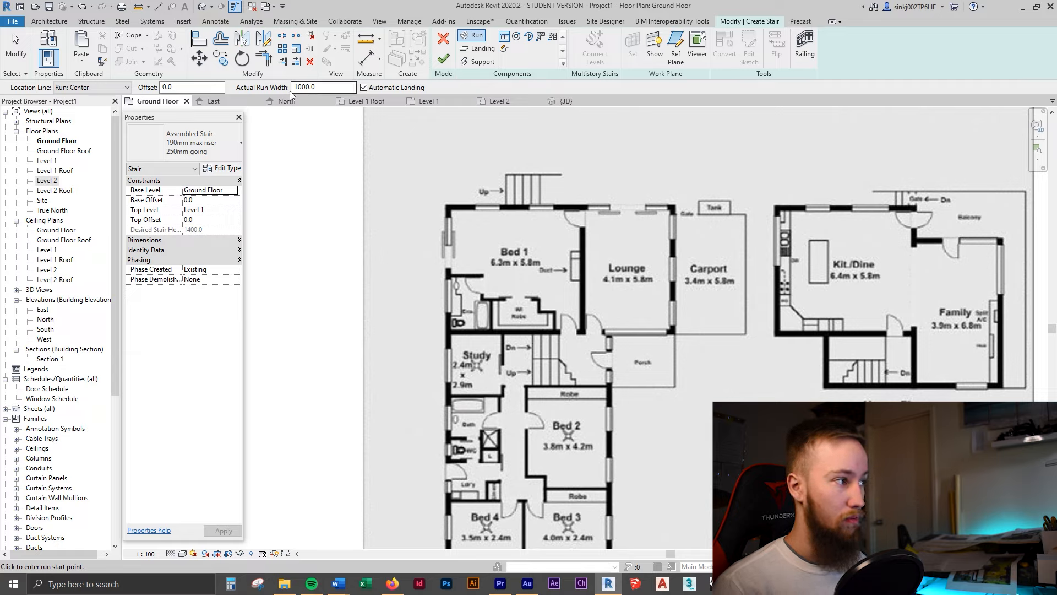
left_click(361, 45)
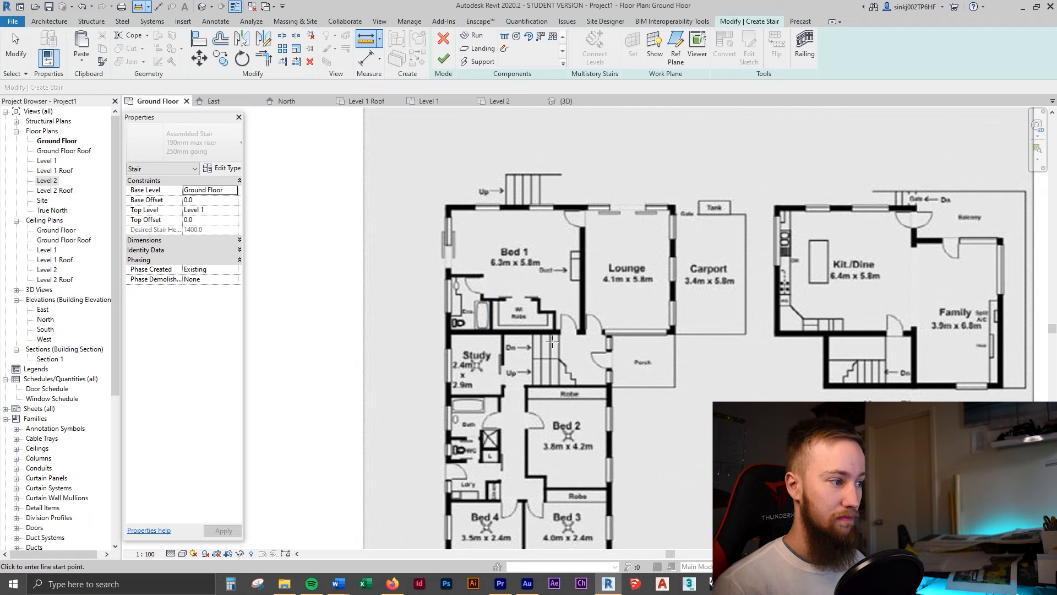
scroll(552, 341, "up", 4)
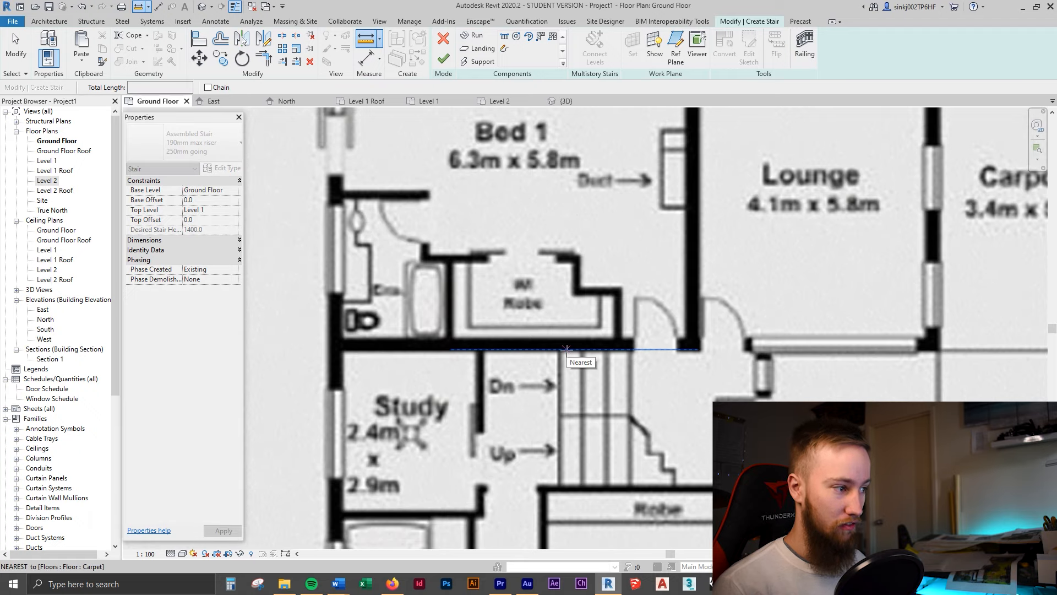
left_click(566, 349)
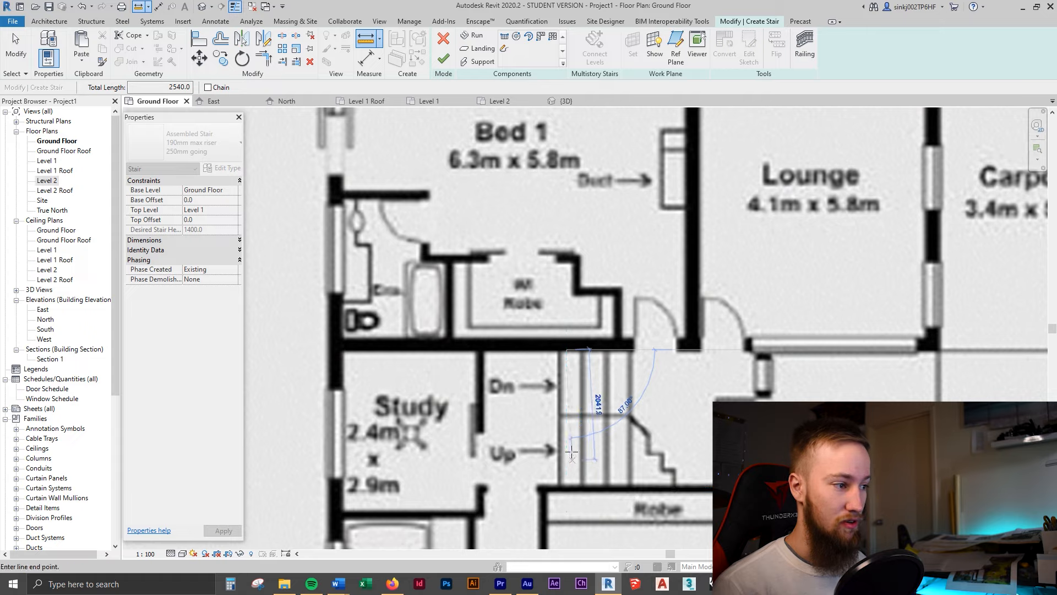
scroll(567, 414, "up", 2)
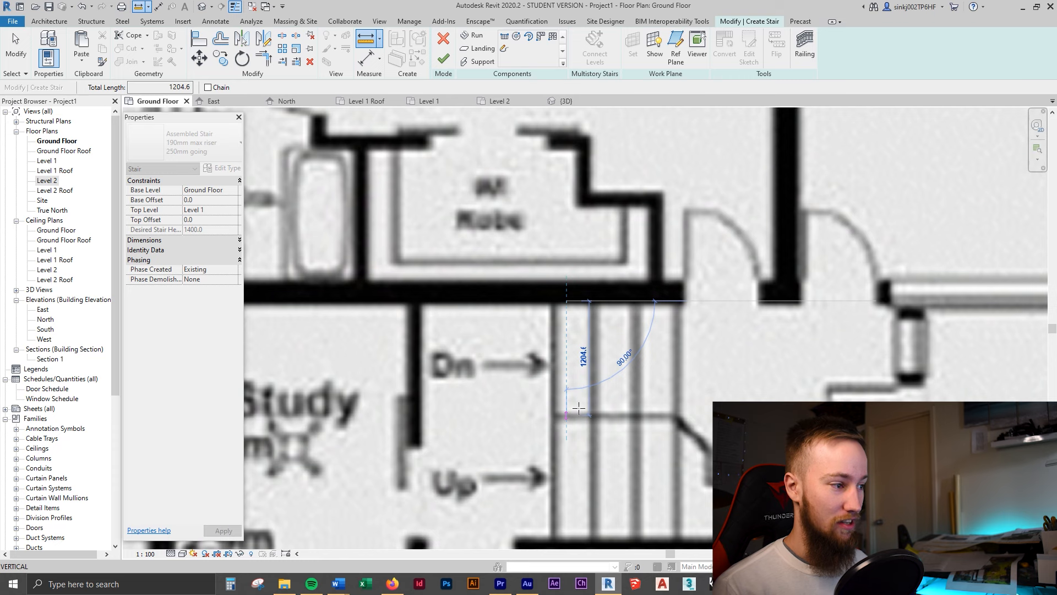
key("Escape")
key("Escape")
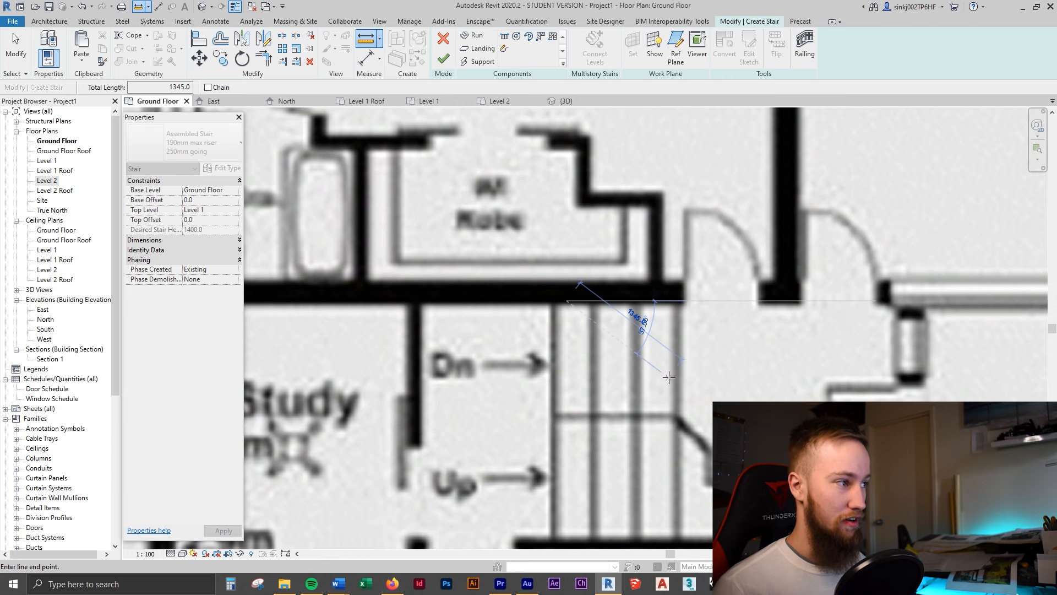
- Draw a 1200 mm wide straight run of the 190mm max riser 200mm max going stair over the Dn flight, heading towards the Study, and finish the stair
left_click(471, 35)
double_click(305, 87)
type("1200.0")
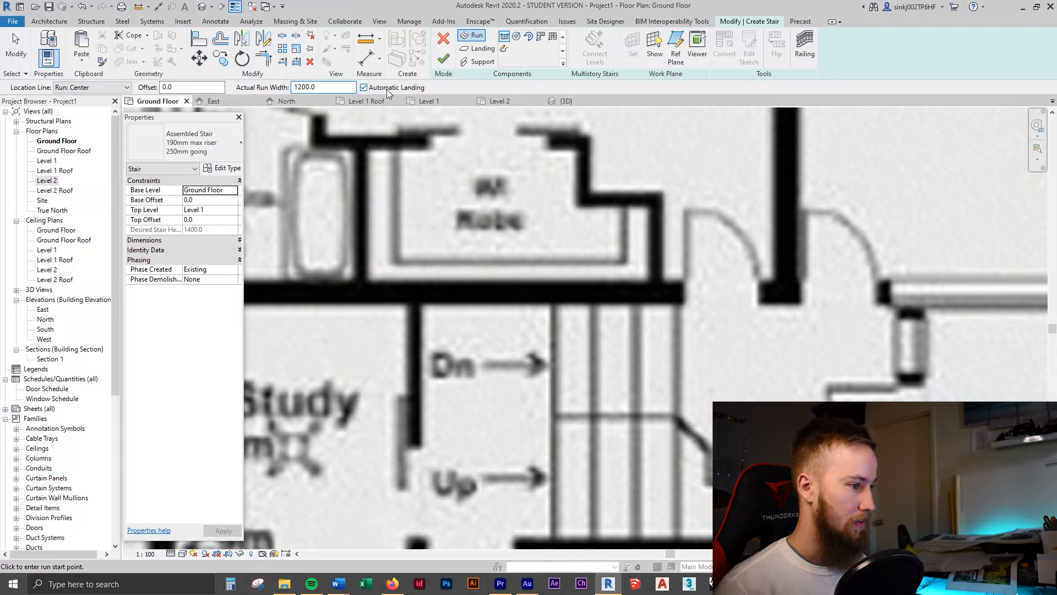
left_click(677, 355)
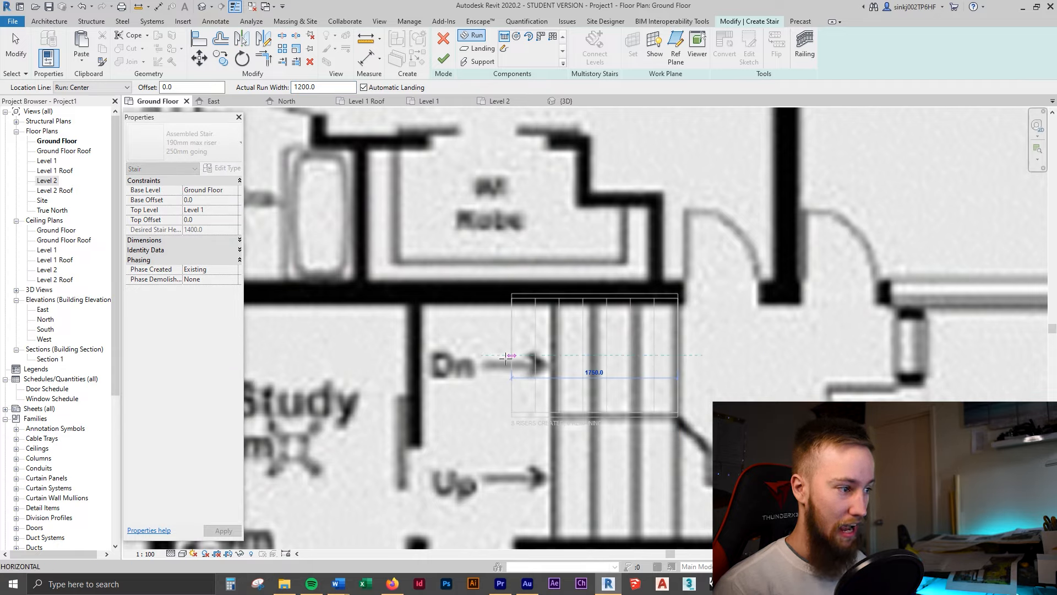
scroll(513, 370, "up", 3)
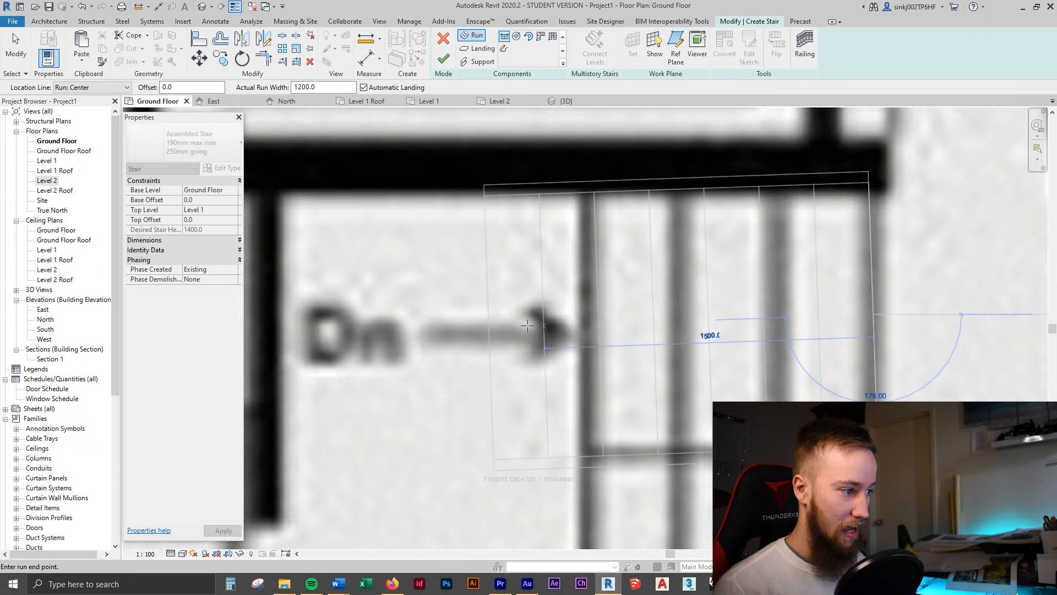
scroll(492, 307, "down", 1)
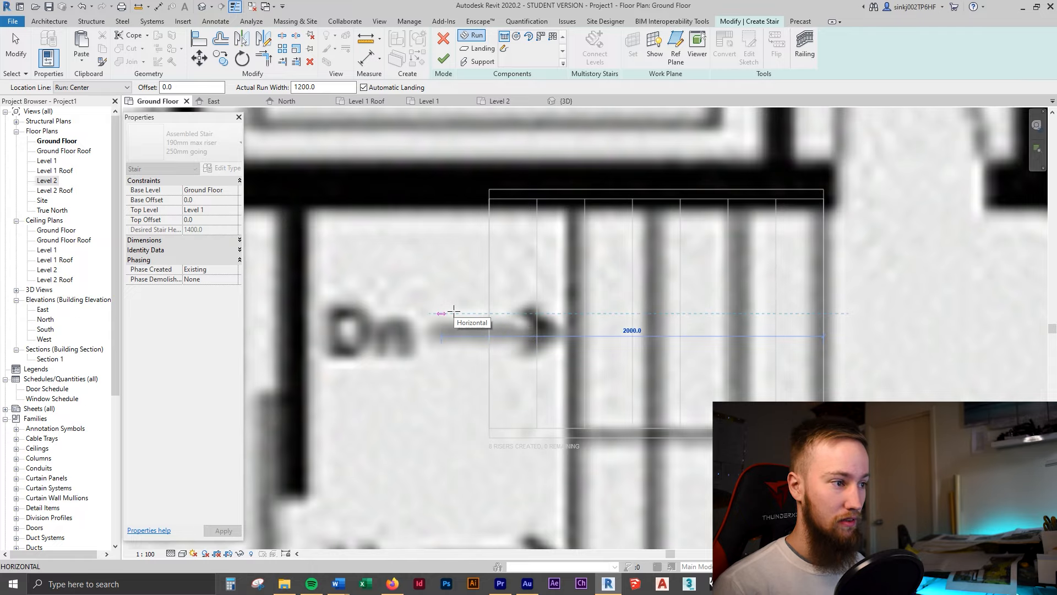
scroll(454, 312, "down", 3)
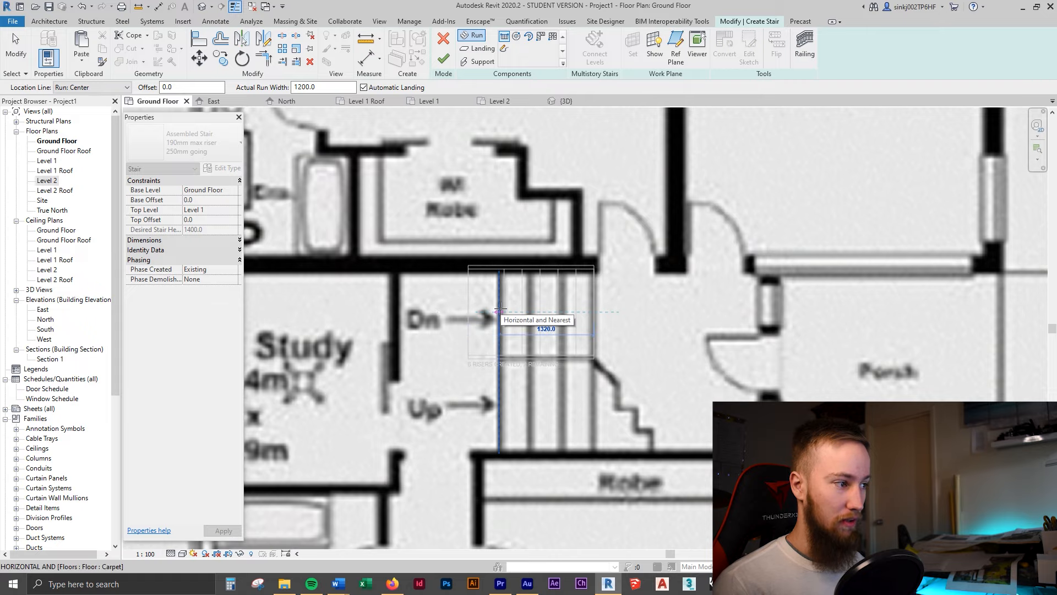
scroll(392, 300, "up", 1)
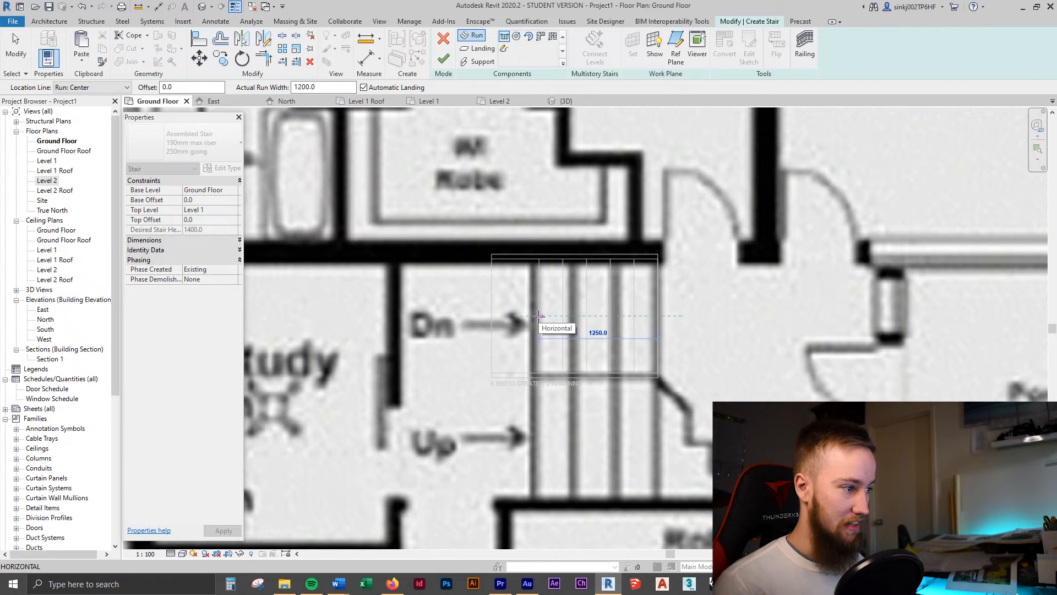
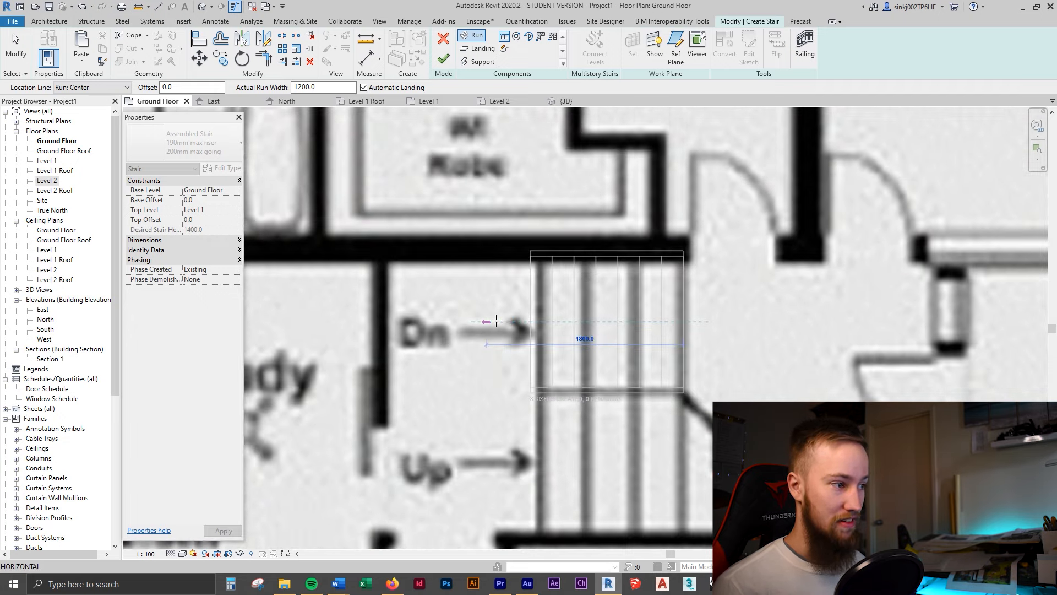
left_click(496, 320)
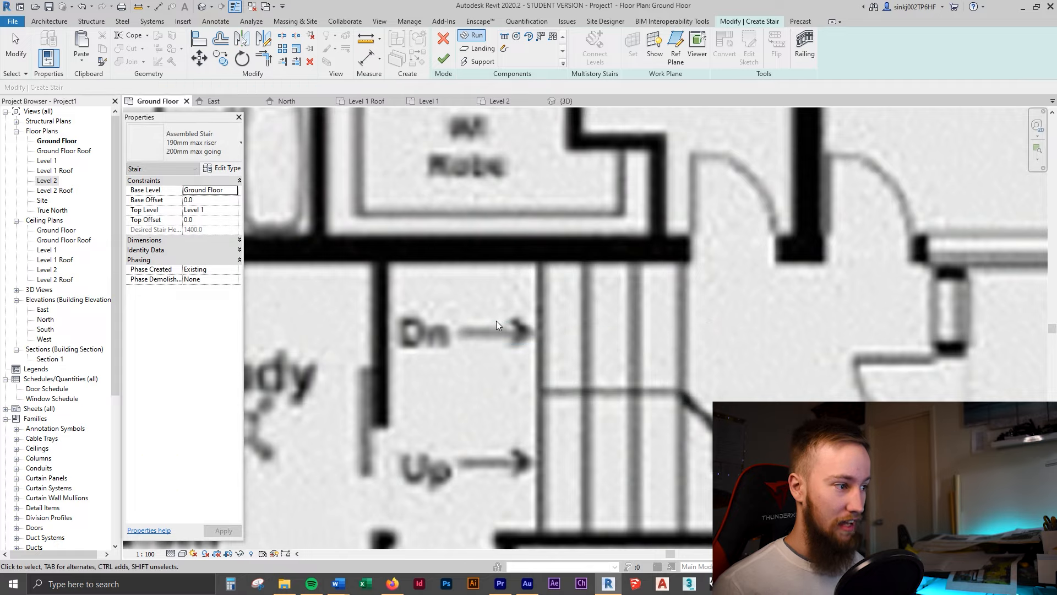
key("Escape")
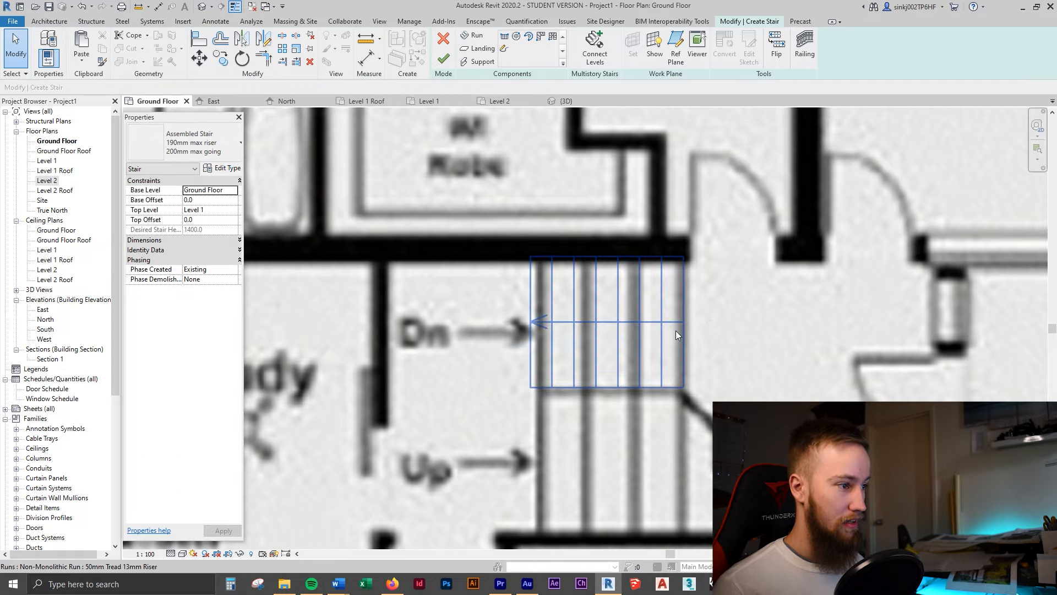
scroll(761, 313, "down", 5)
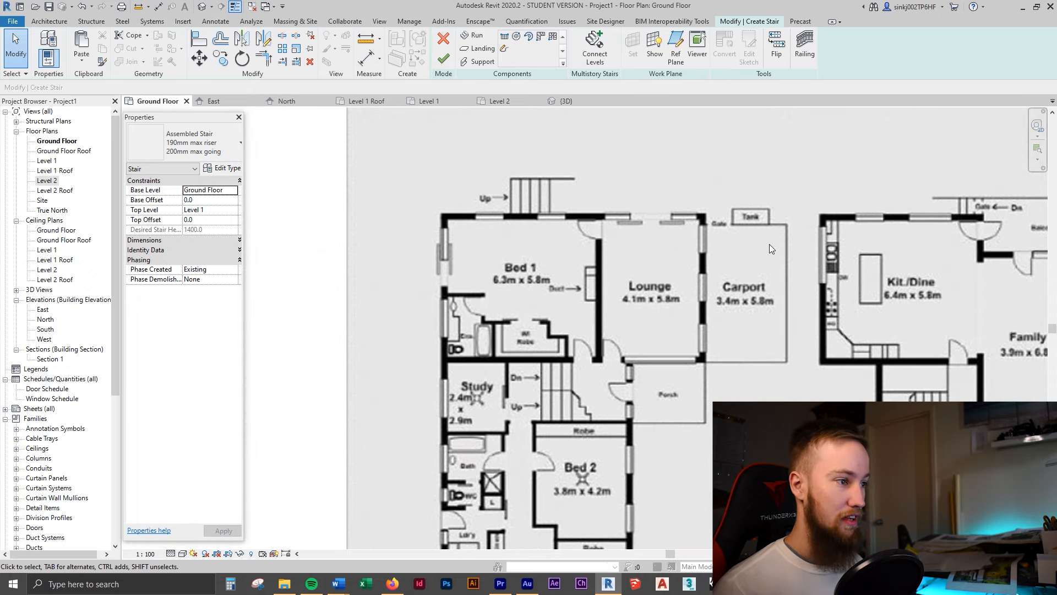
scroll(769, 243, "down", 3)
middle_click_drag(814, 239, 679, 280)
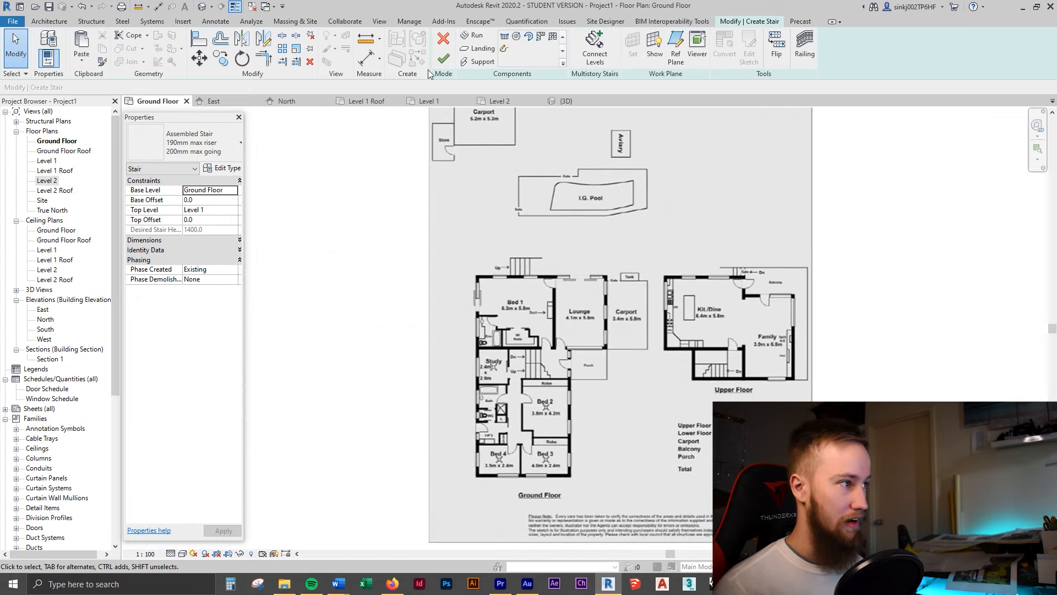
left_click(443, 59)
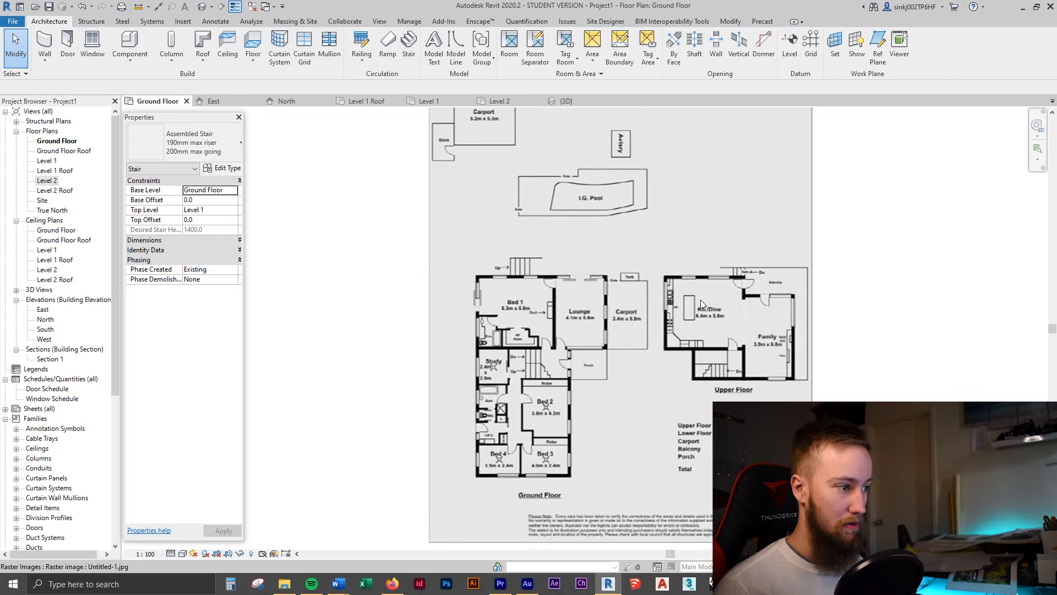
- Set the floor plan raster image to Background so the new stair shows in the Ground Floor plan
left_click(790, 245)
left_click(195, 88)
left_click(189, 99)
left_click(292, 193)
scroll(496, 386, "up", 5)
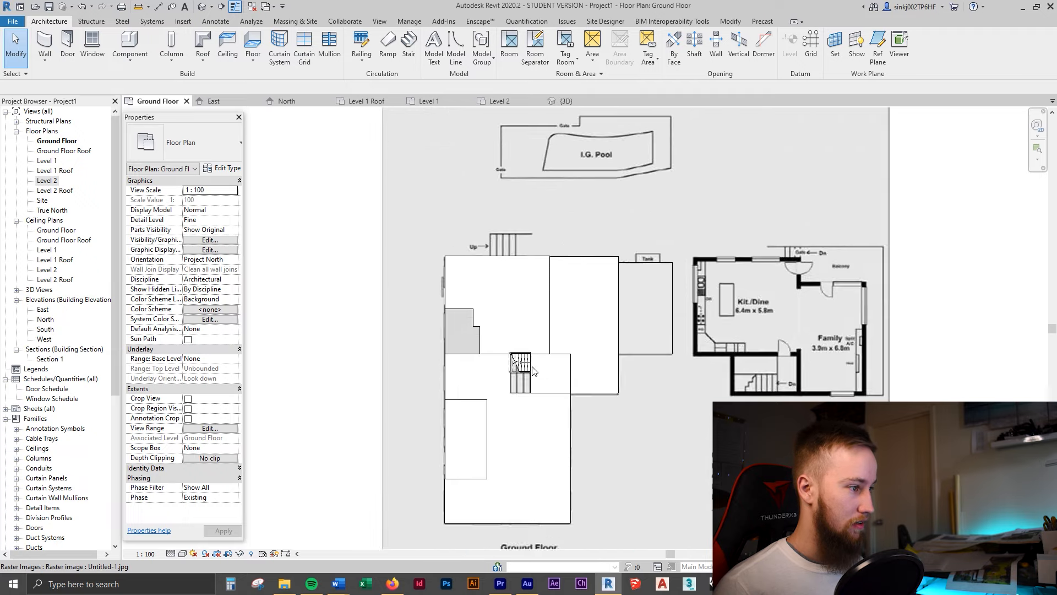
scroll(470, 404, "up", 4)
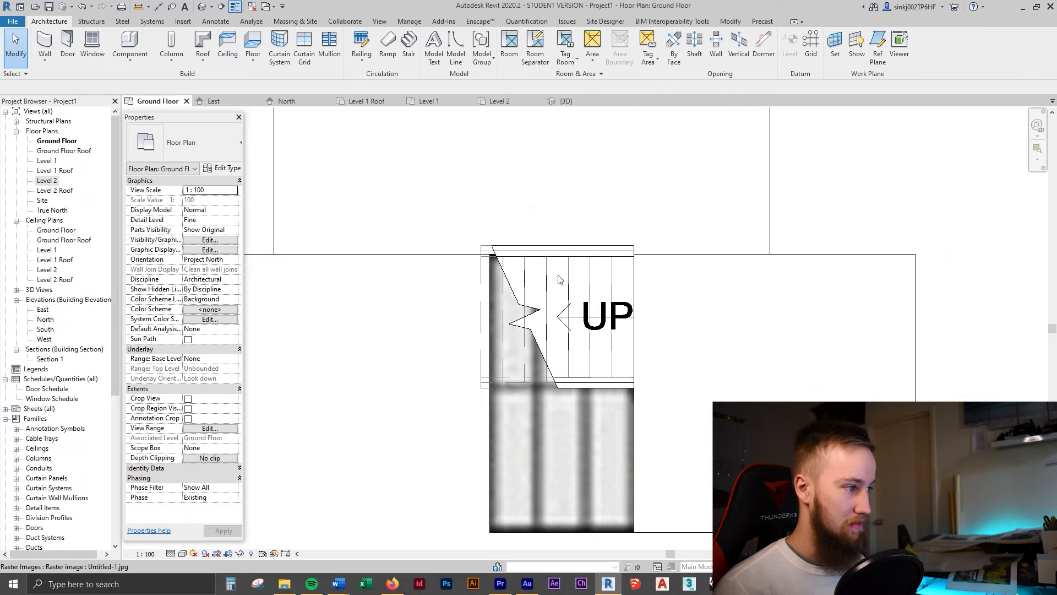
- Select the new stair run and nudge it down the plan, away from the floor edge along Bed 1
left_click(555, 289)
scroll(556, 275, "up", 3)
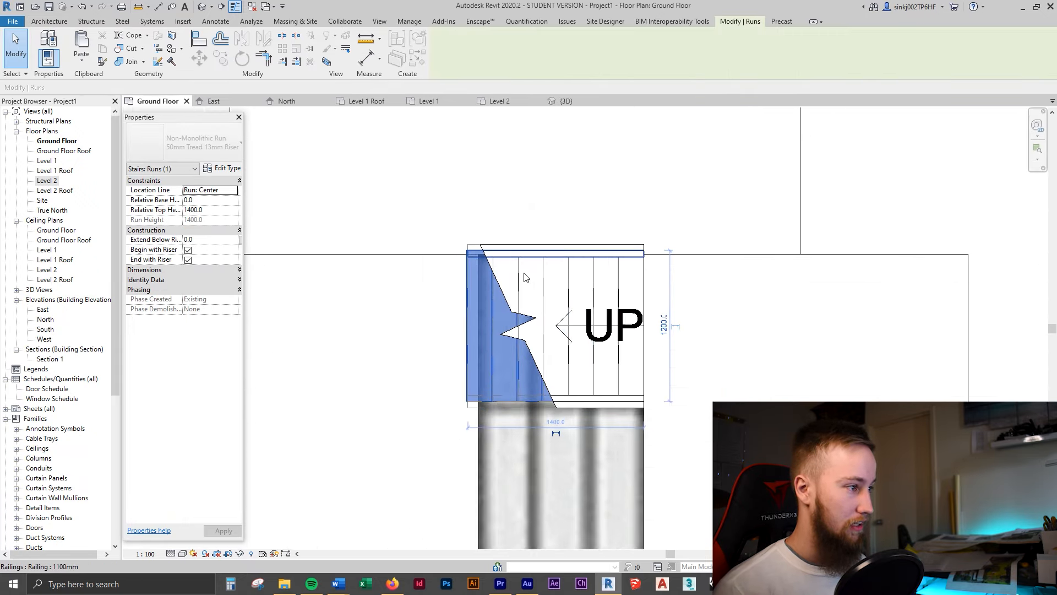
key("Down")
key("Down")
key("Down")
key("Down")
key("Down")
key("Down")
key("Down")
key("Down")
key("Down")
key("Down")
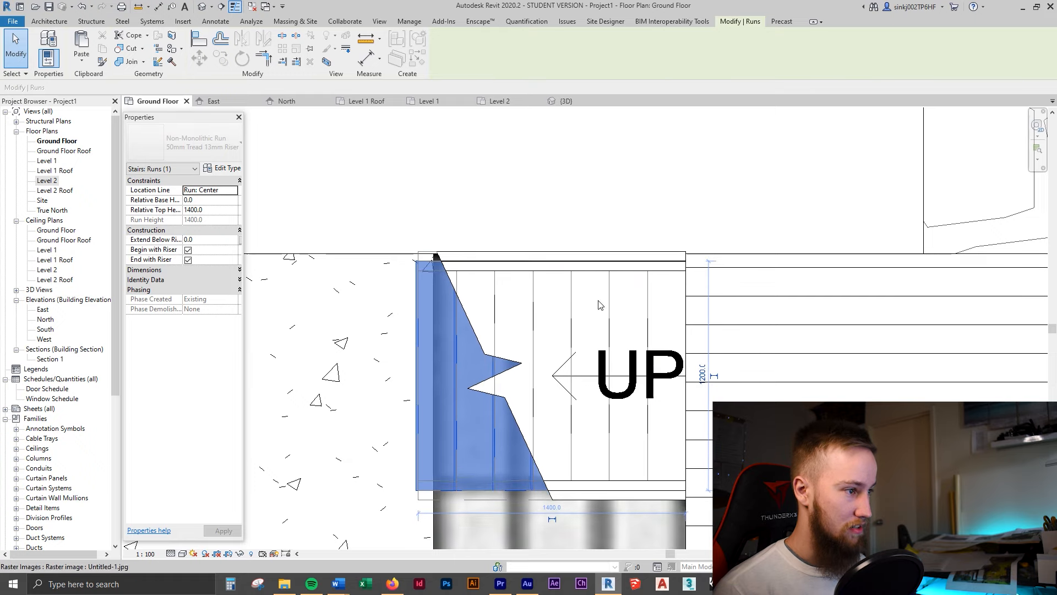
- Align the upper edge of the stair run with the edge of the carpet floor along Bed 1
scroll(446, 276, "up", 3)
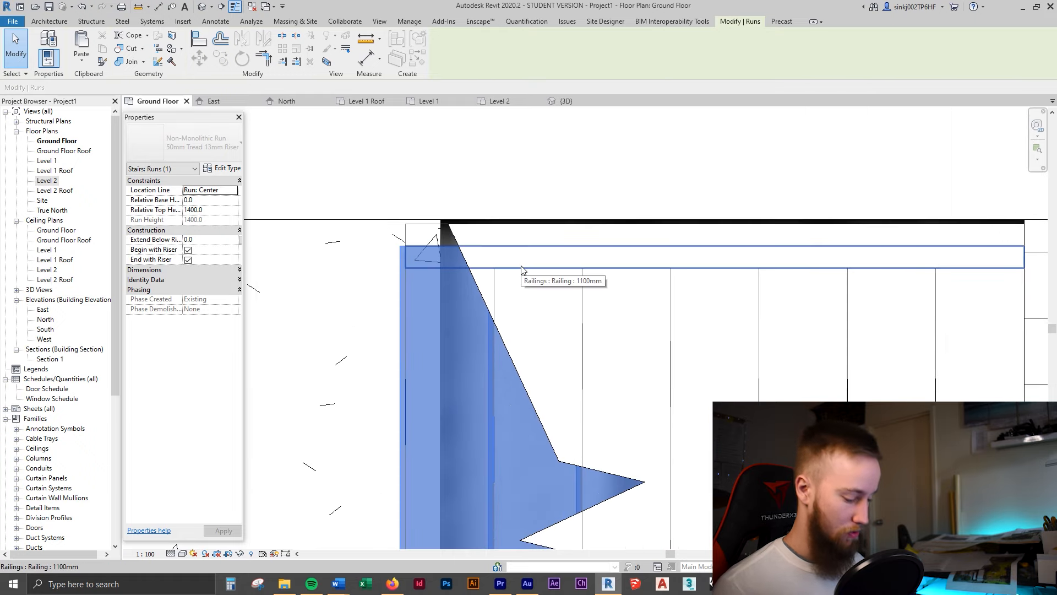
key("a")
key("l")
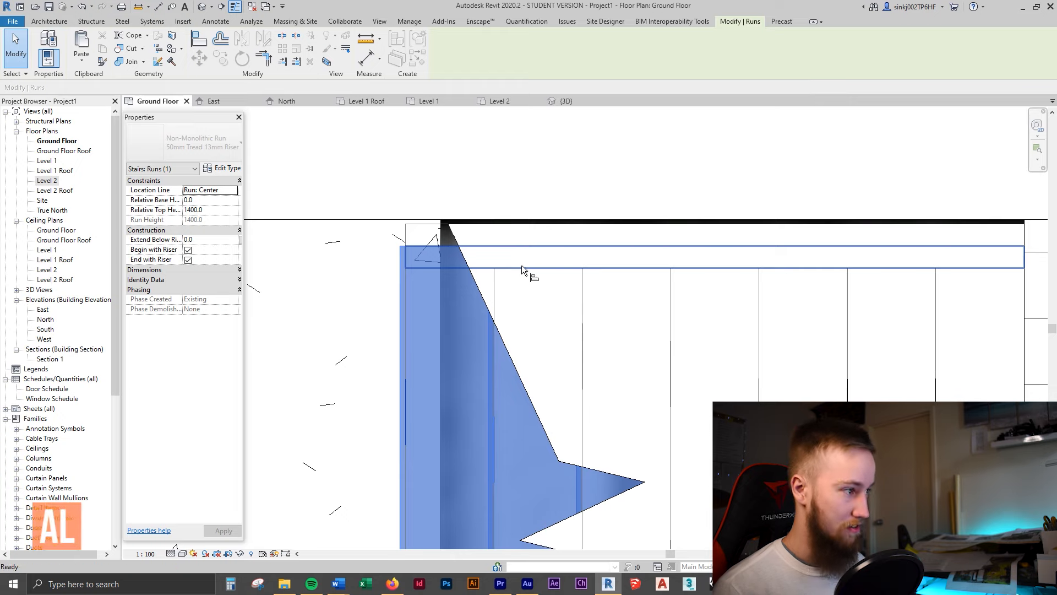
left_click(393, 219)
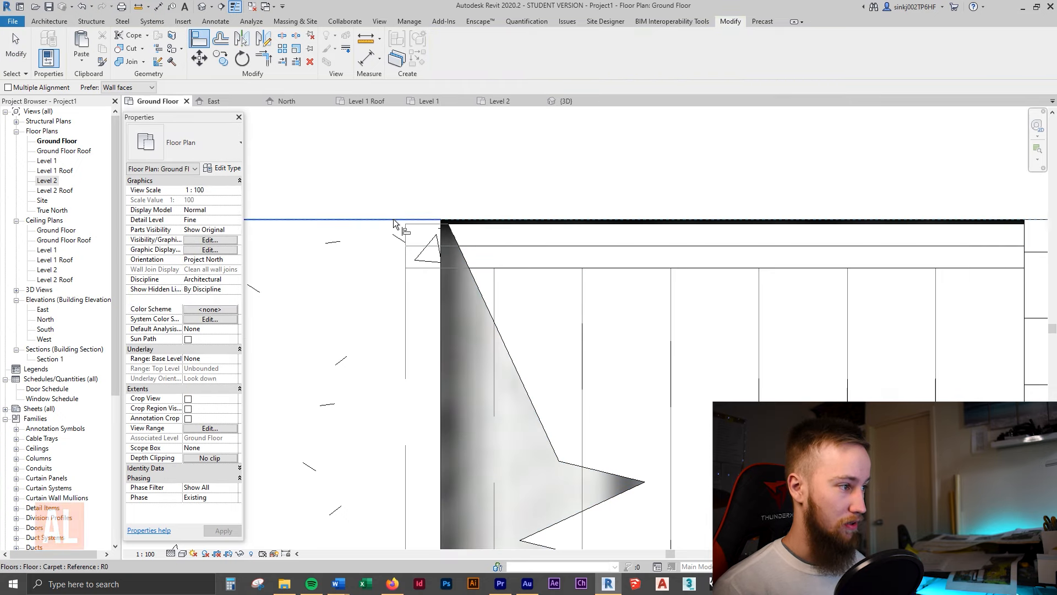
scroll(460, 249, "down", 2)
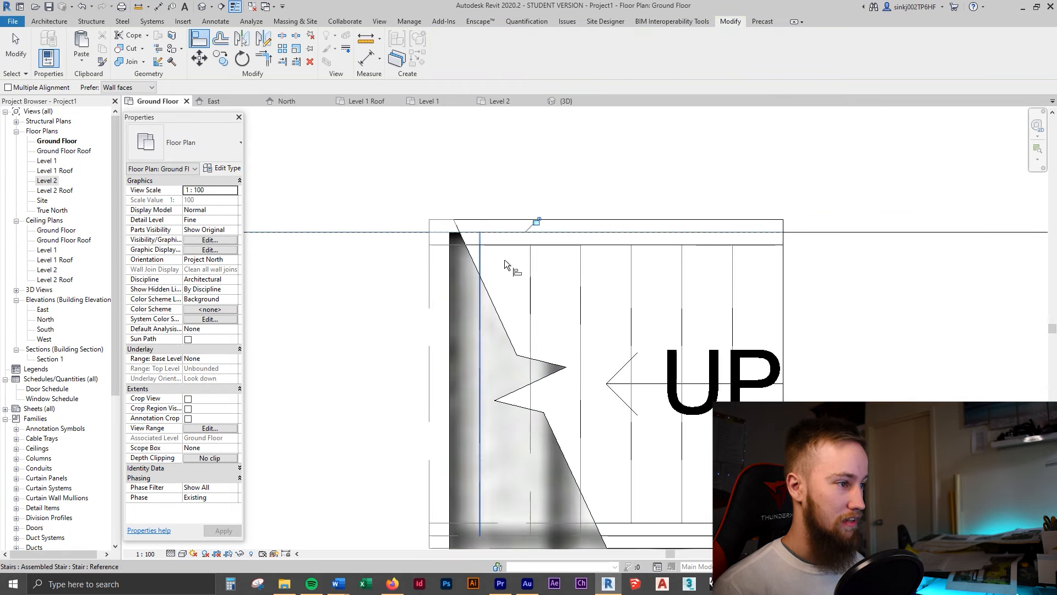
- Align the outer edge of the stair's upper support with the carpet floor edge in the Ground Floor plan
scroll(505, 260, "down", 1)
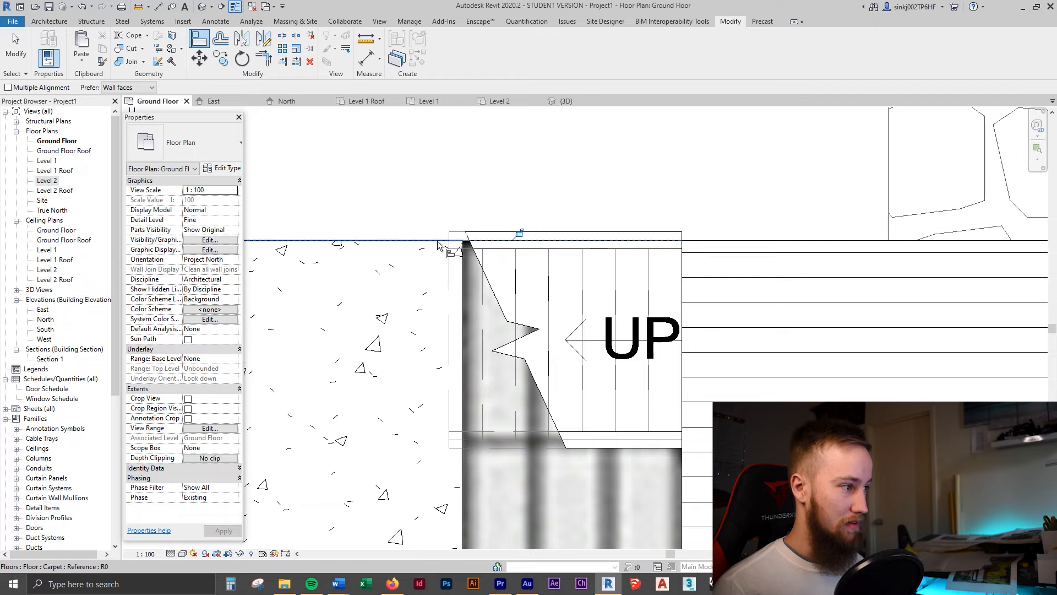
left_click(550, 233)
scroll(620, 382, "down", 3)
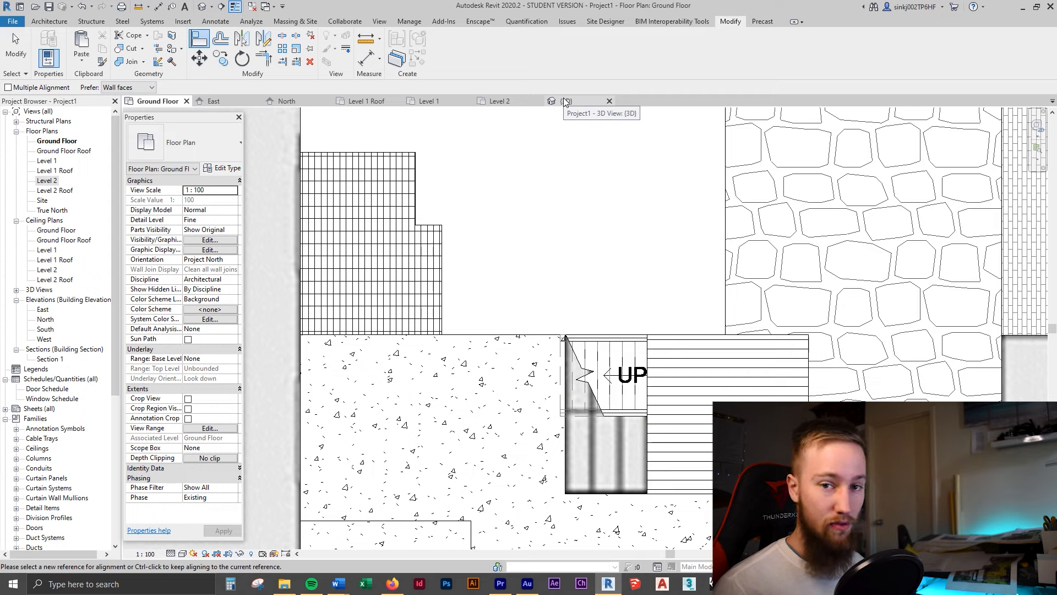
- Inspect the new stair and its connection to the split-level floors from several angles in the 3D view
left_click(563, 102)
middle_click_drag(740, 358, 660, 283, "shift")
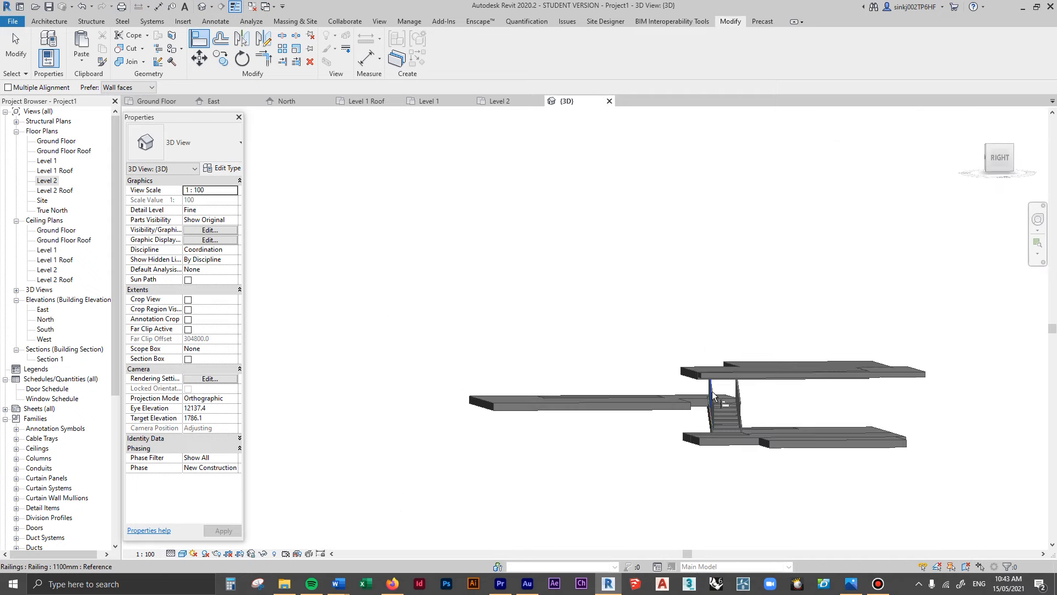
scroll(728, 411, "up", 4)
middle_click_drag(707, 403, 804, 485, "shift")
left_click(741, 441)
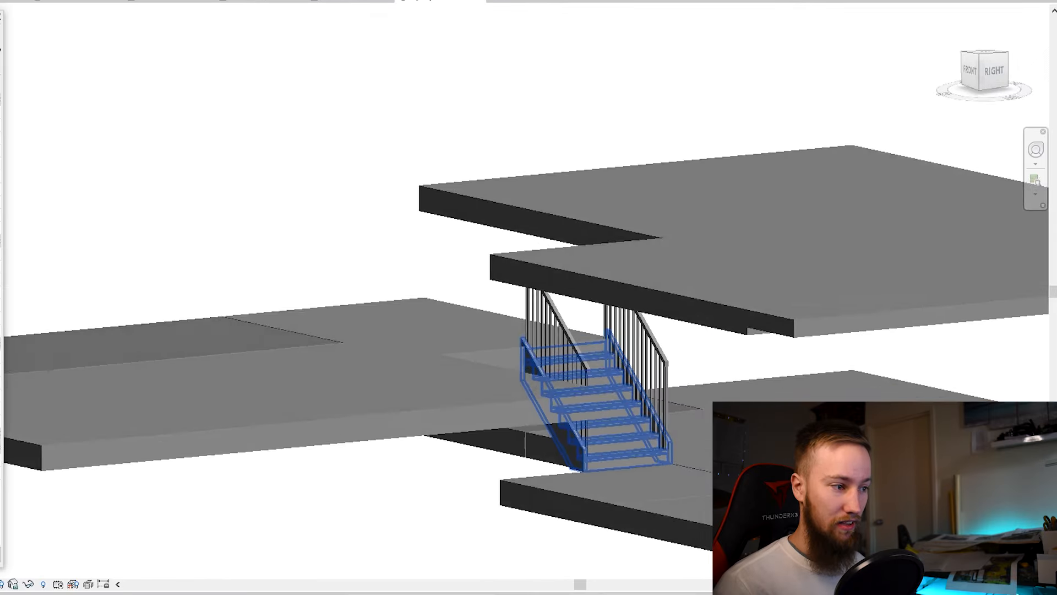
middle_click_drag(551, 342, 704, 520, "shift")
left_click(501, 327)
left_click(163, 186)
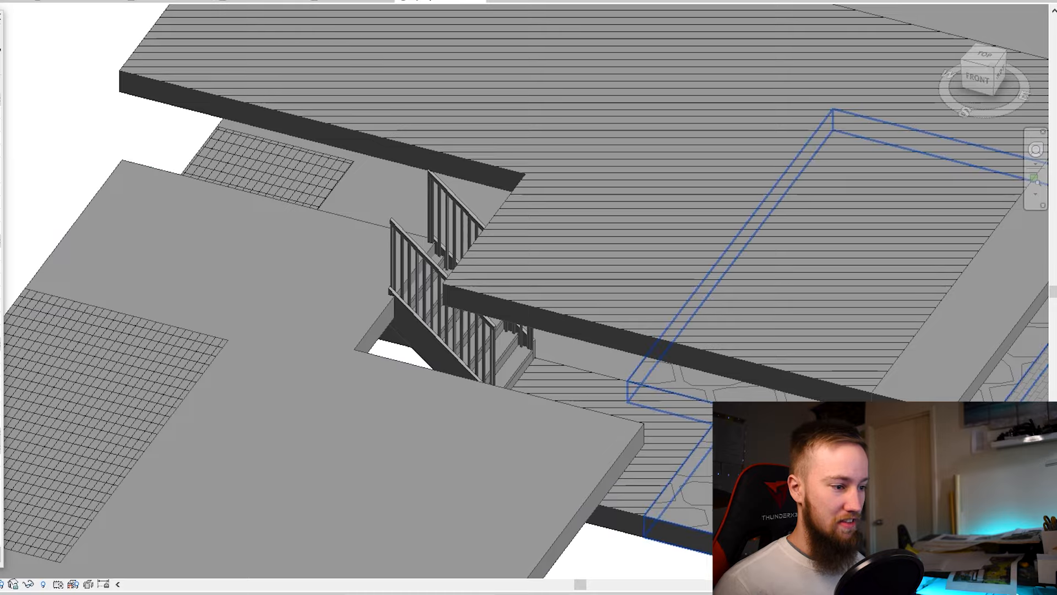
- Switch to Photos and browse the interior photos of the house for reference on the stairs
key("alt+Tab")
key("Right")
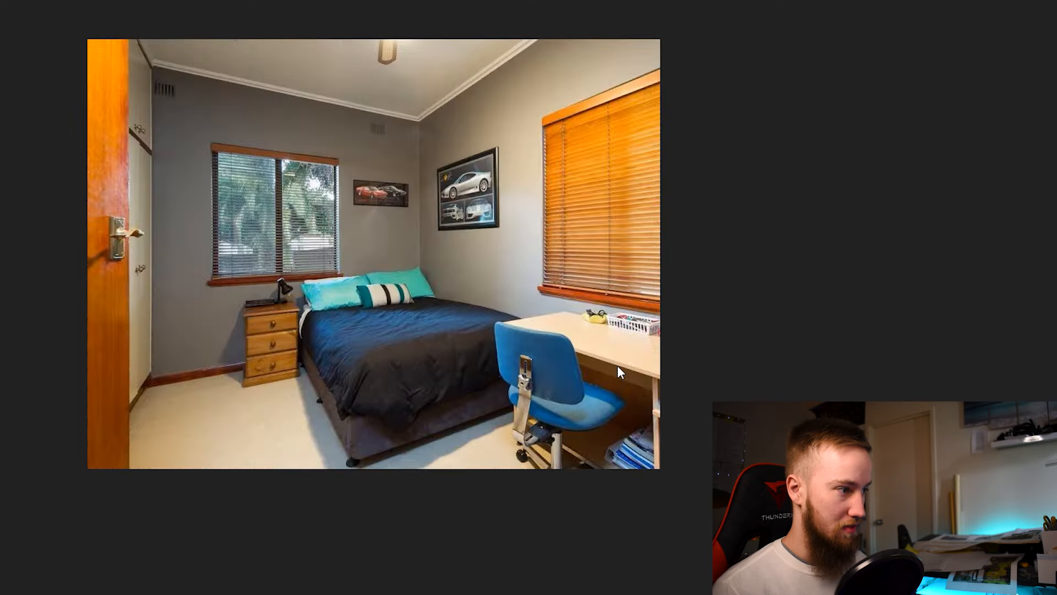
key("Right")
key("Right")
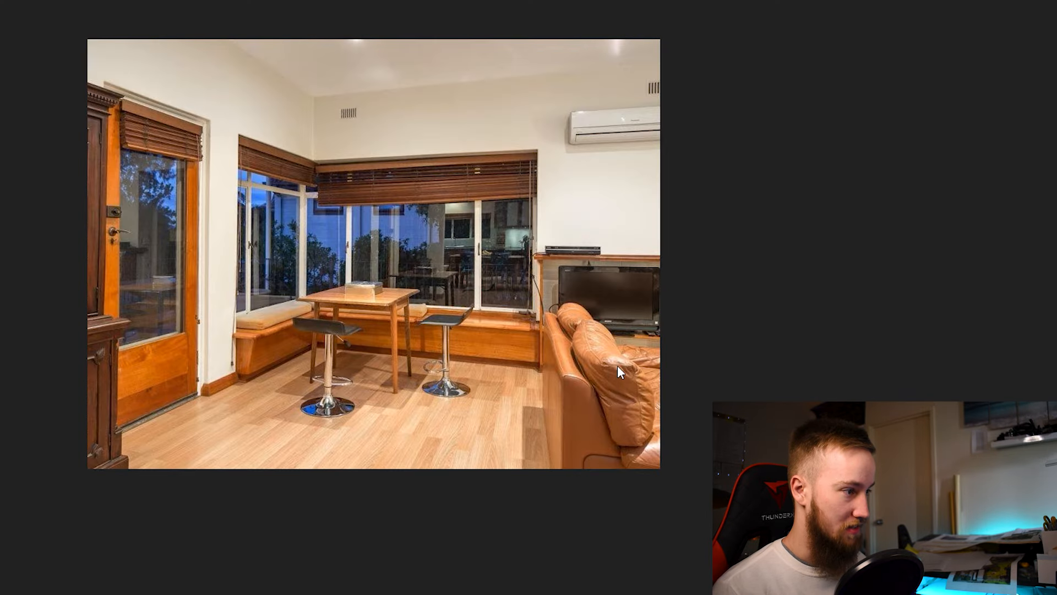
key("Right")
key("Right")
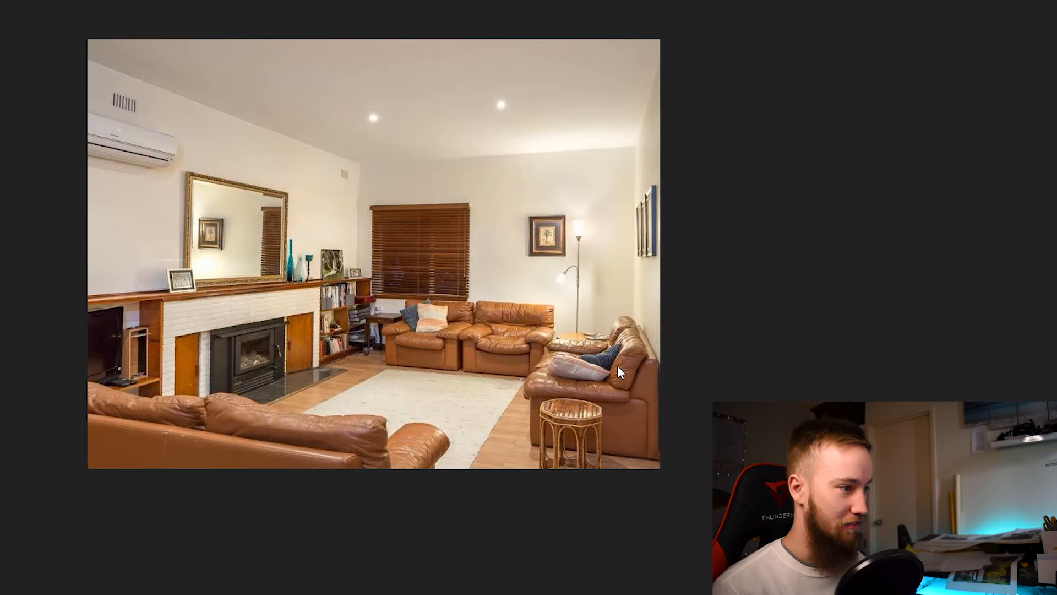
key("Right")
key("Right")
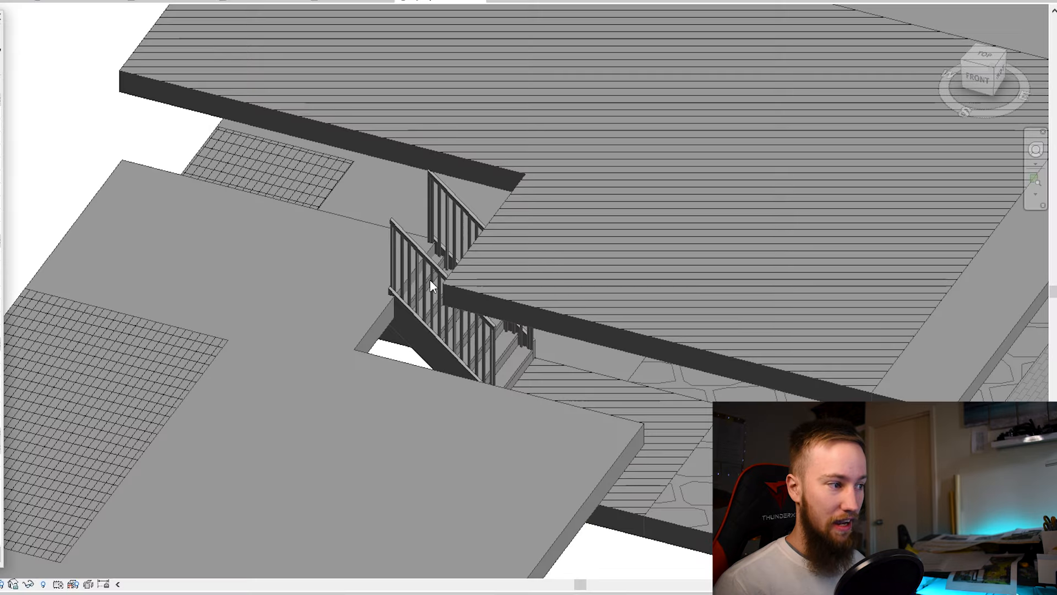
- Delete the railings on both sides of the new stair in the 3D view
middle_click_drag(430, 279, 443, 343)
left_click(458, 276)
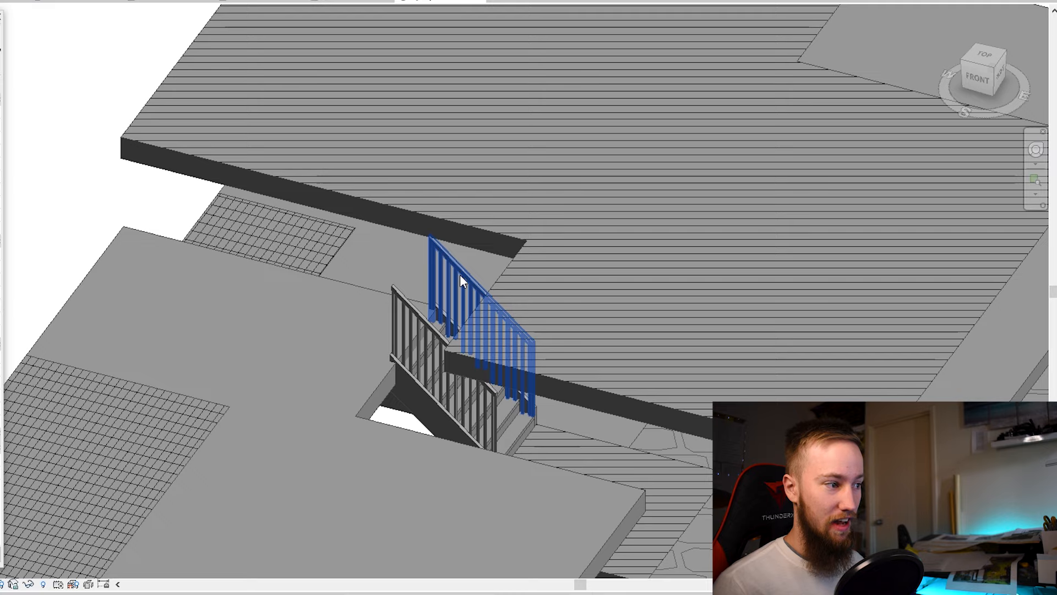
left_click(421, 332)
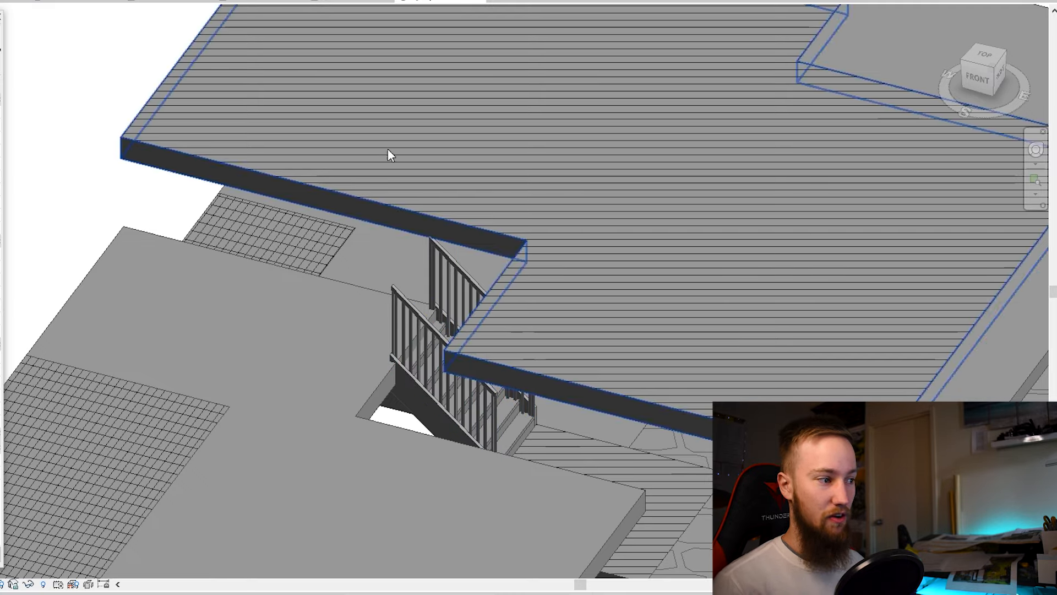
left_click(469, 299)
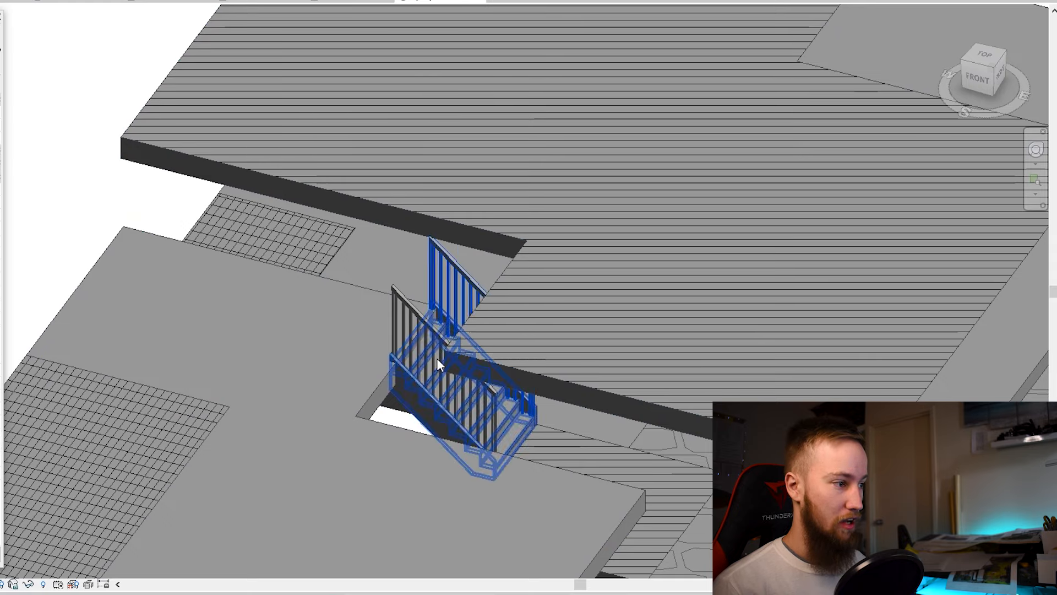
key("Delete")
left_click(419, 346)
key("Delete")
scroll(480, 409, "down", 3)
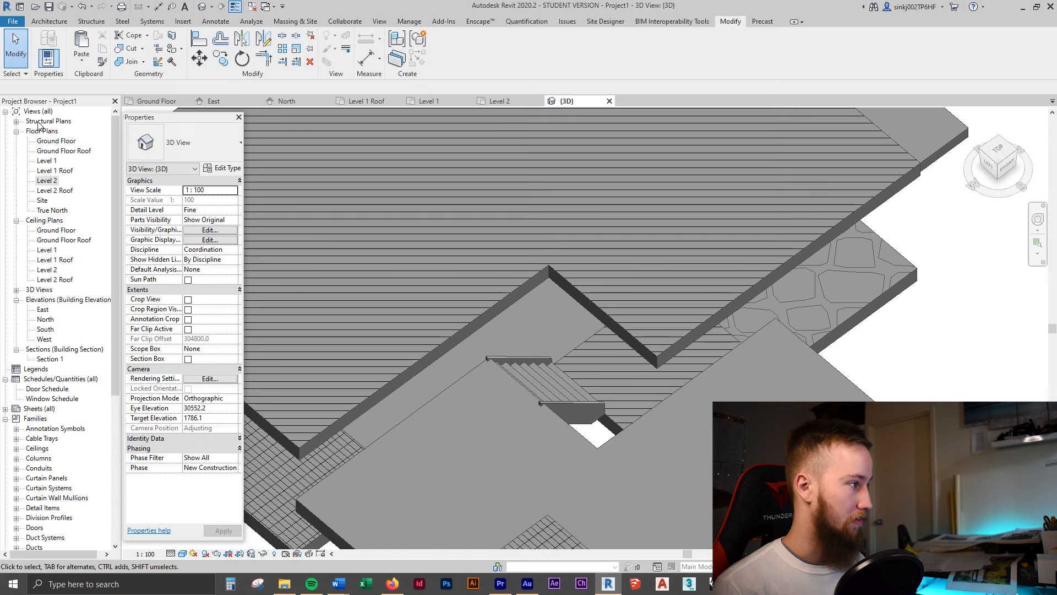
- Open the Level 1 floor plan, fit all visible elements in the view, and locate the DN stair
double_click(53, 162)
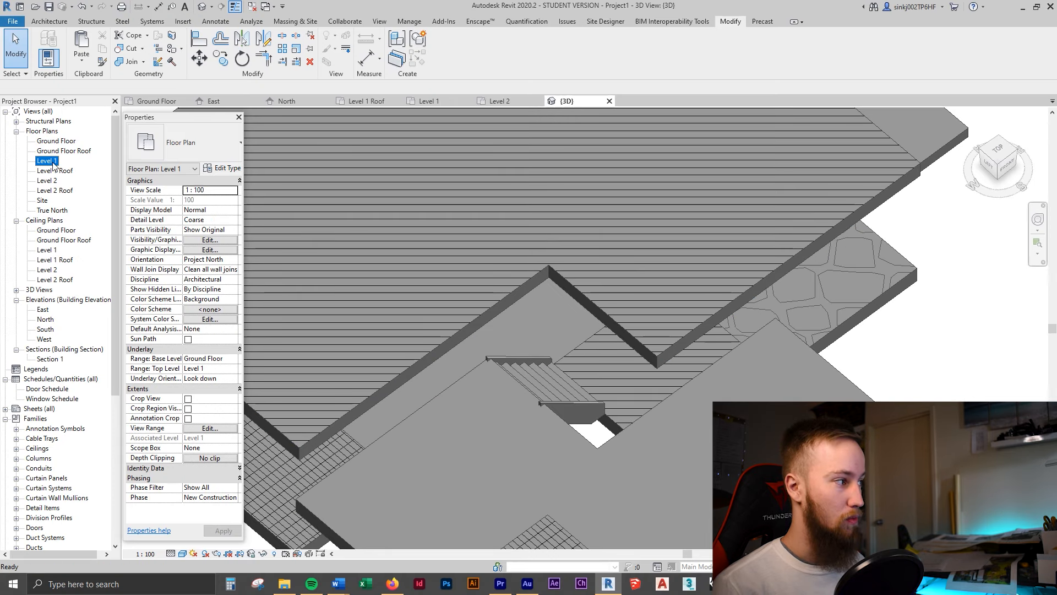
scroll(511, 334, "down", 4)
middle_click_drag(557, 335, 642, 158)
scroll(558, 335, "up", 1)
scroll(642, 159, "down", 1)
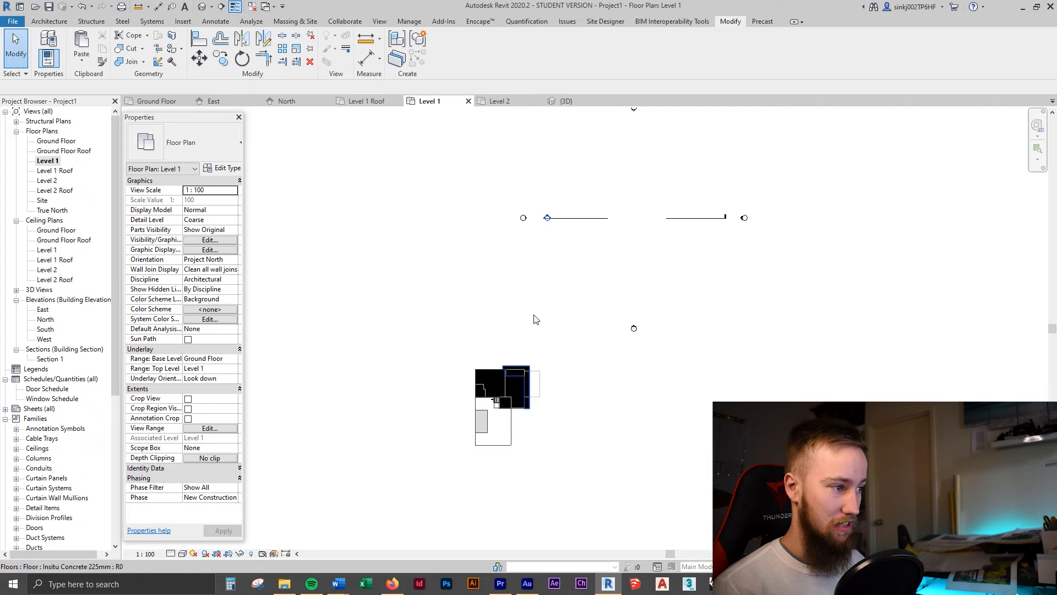
right_click(546, 301)
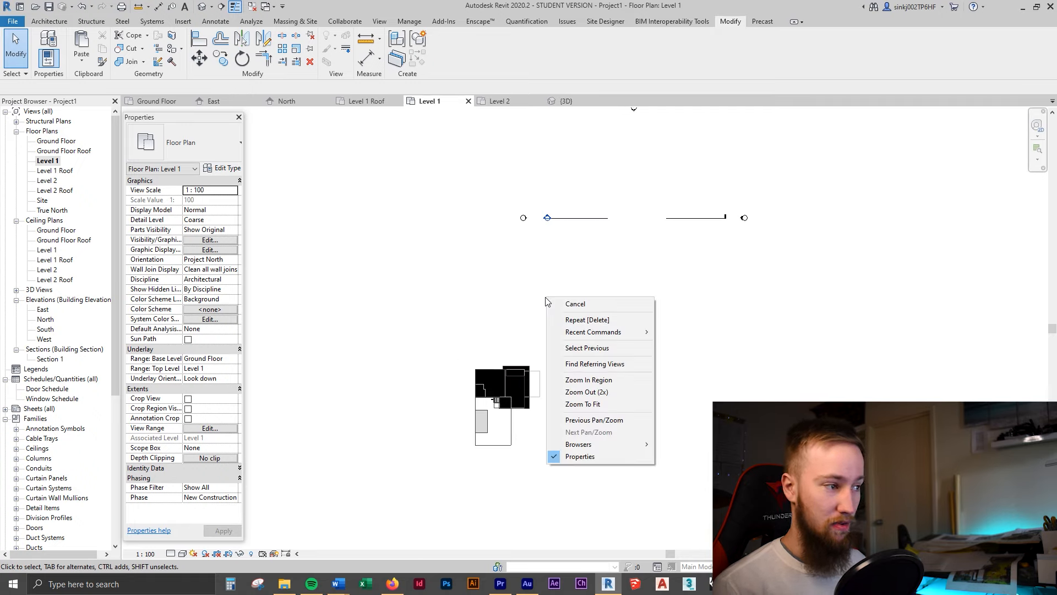
left_click(595, 406)
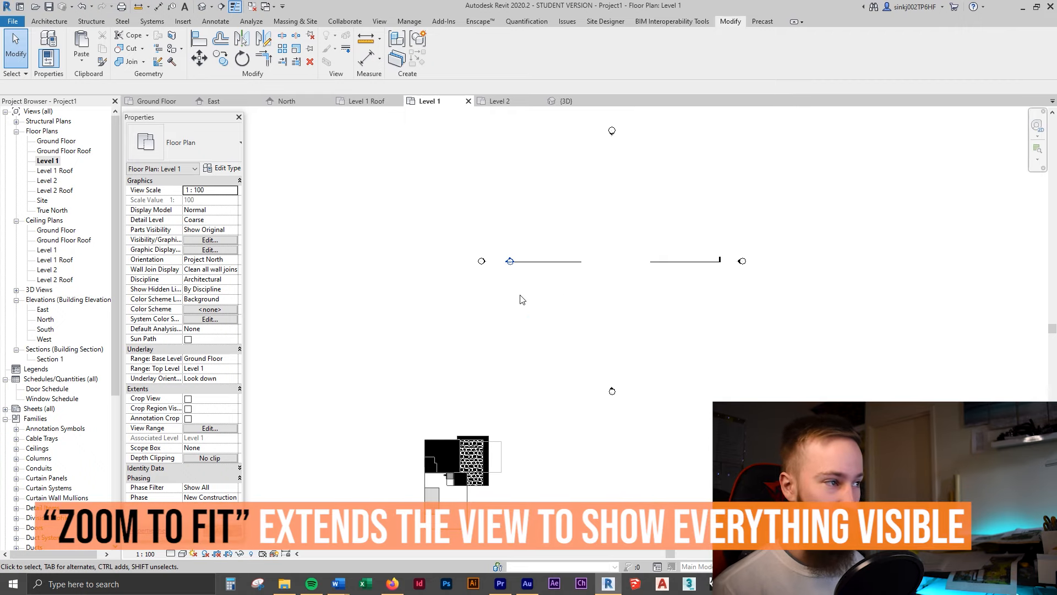
scroll(452, 469, "up", 10)
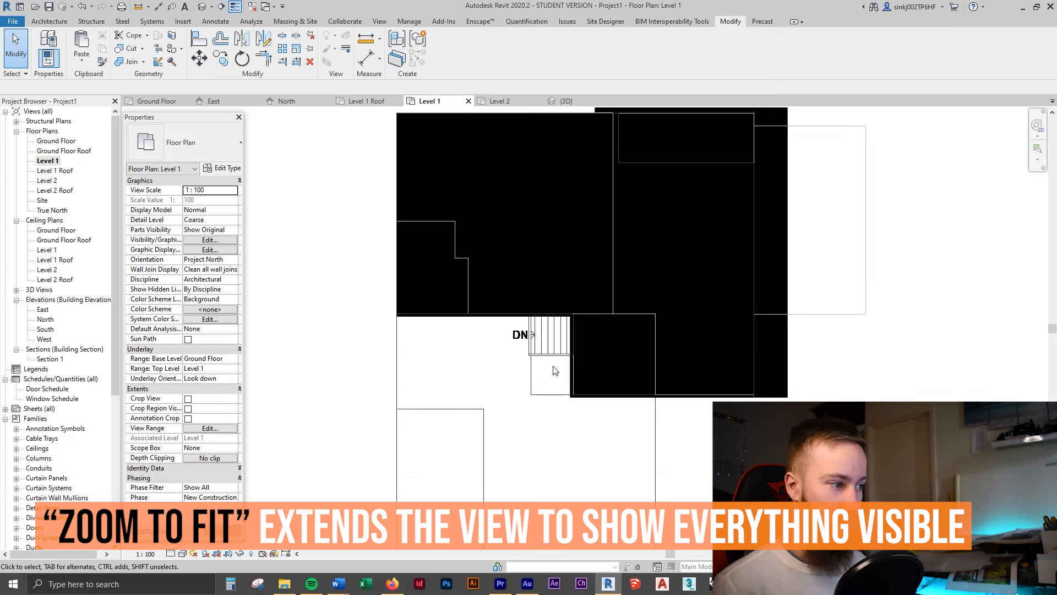
scroll(512, 350, "up", 3)
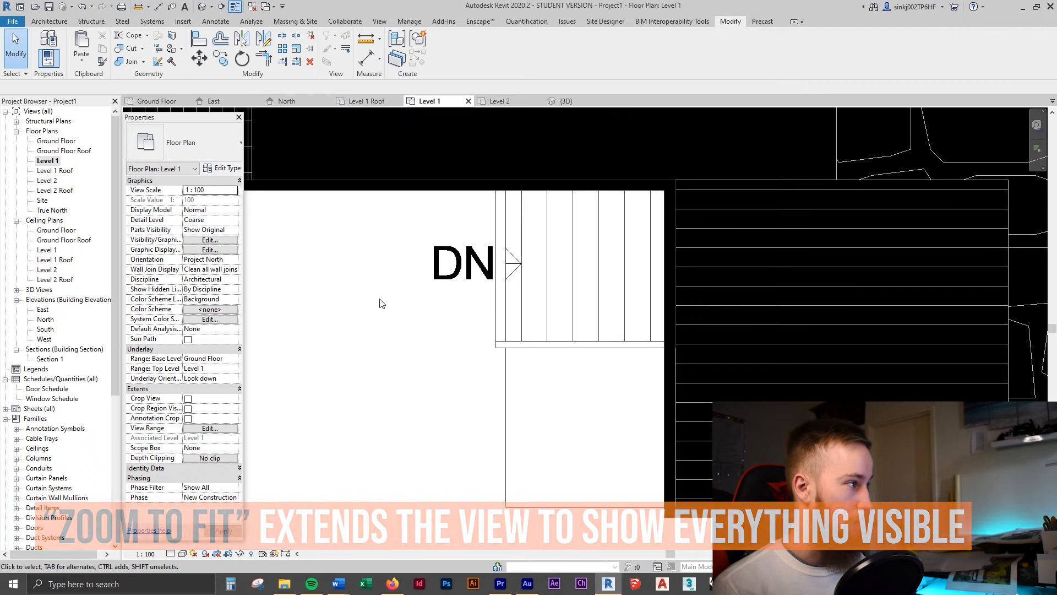
left_click(48, 21)
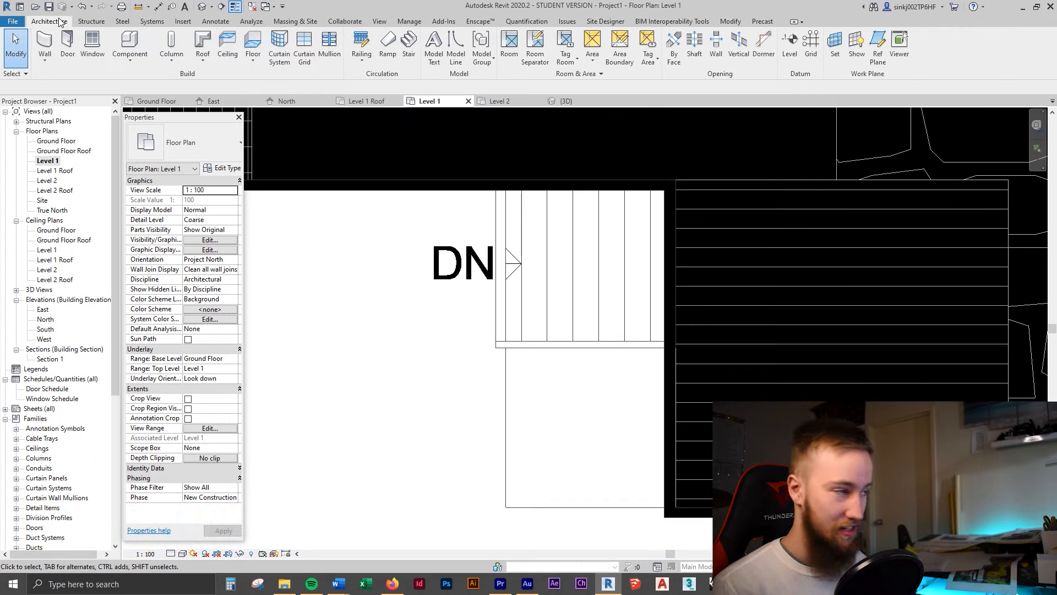
left_click(408, 45)
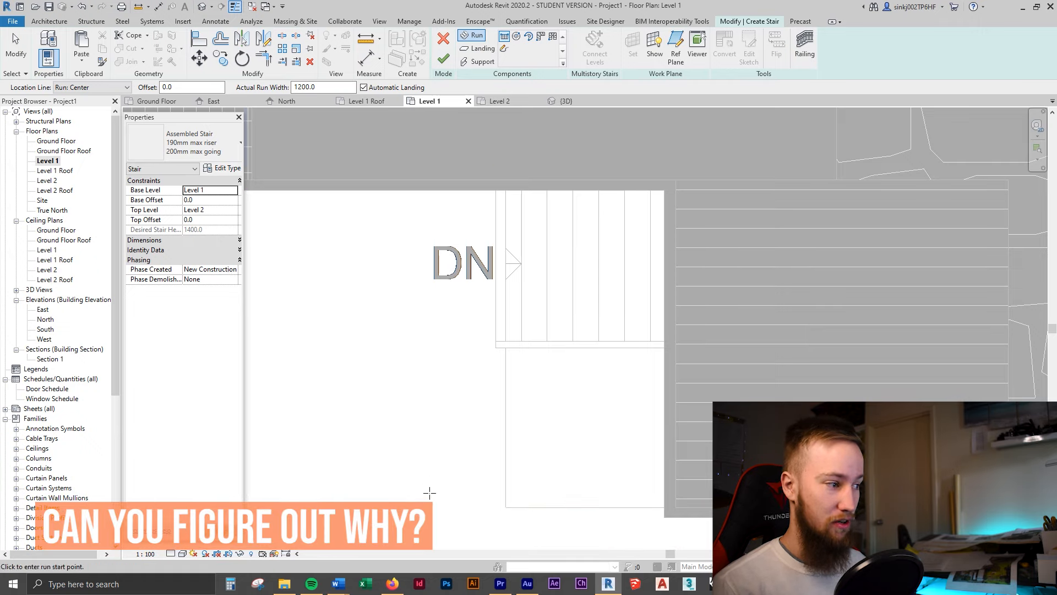
left_click(443, 39)
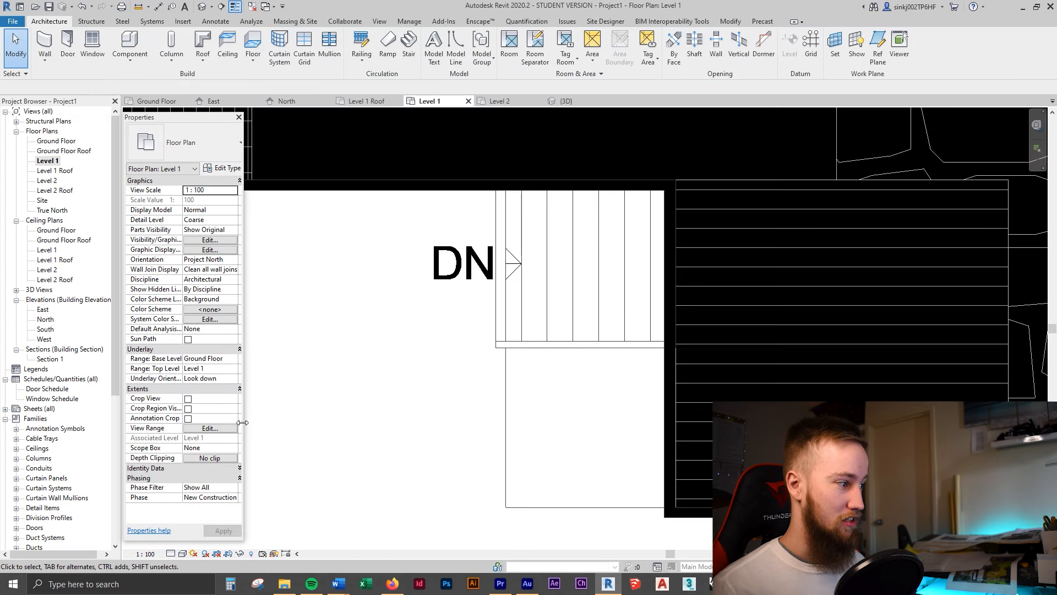
- Set the phase of the Level 1 floor plan to Existing and apply it
left_click(234, 498)
left_click(220, 507)
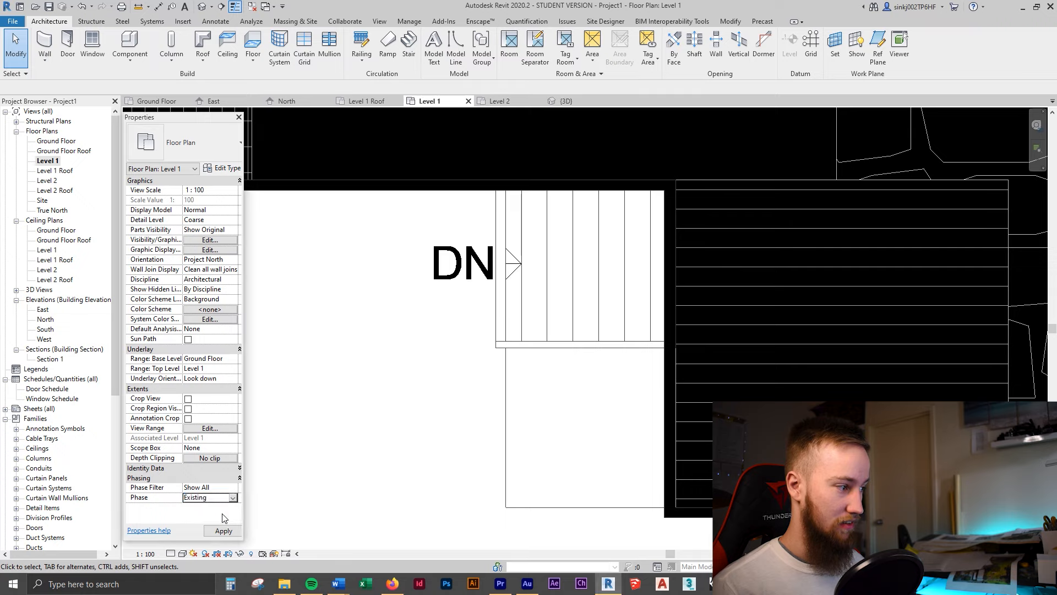
left_click(224, 531)
scroll(507, 345, "down", 5)
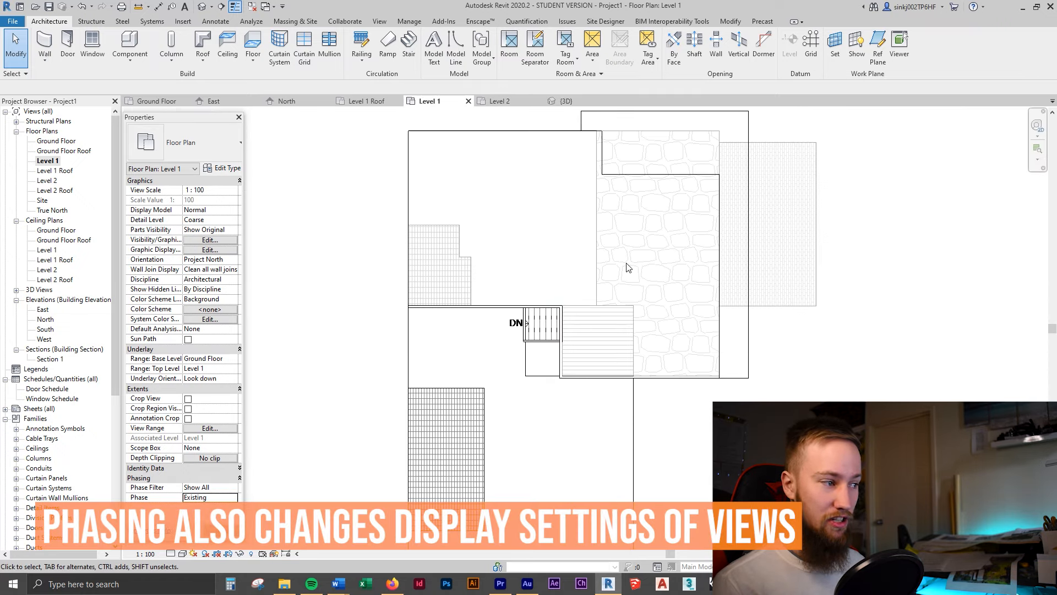
scroll(571, 278, "up", 2)
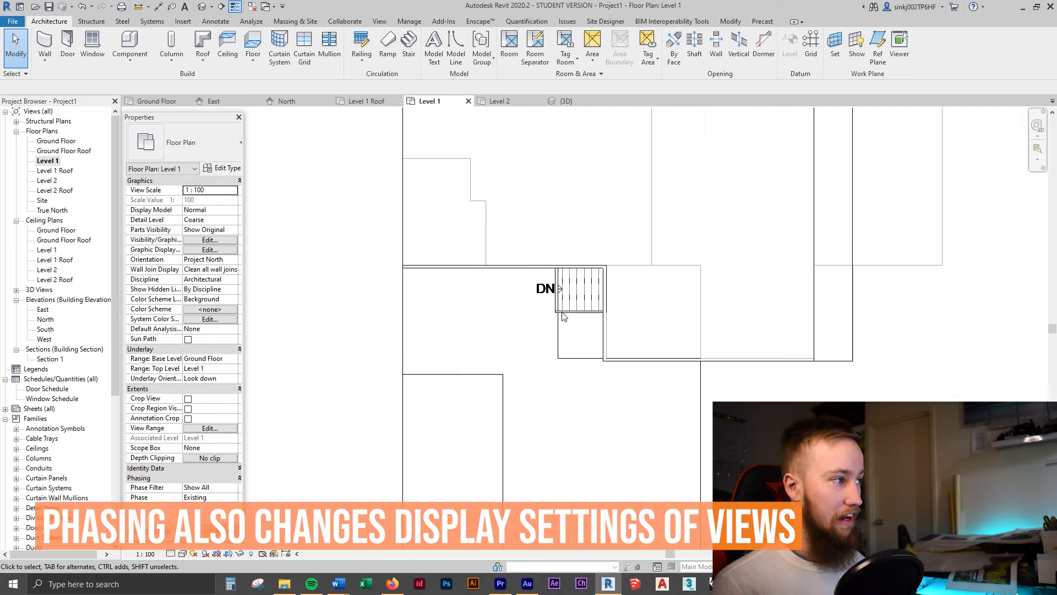
- Draw a 1200 mm wide straight stair run from Level 1 to Level 2 beside the DN flight, using the Run: Left location line
left_click(418, 62)
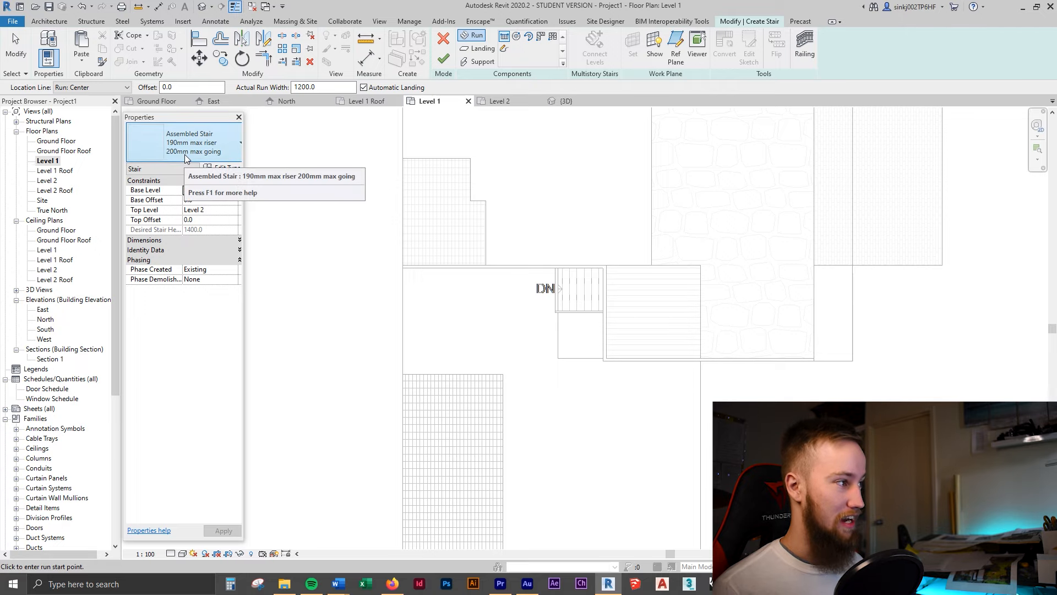
scroll(546, 296, "up", 5)
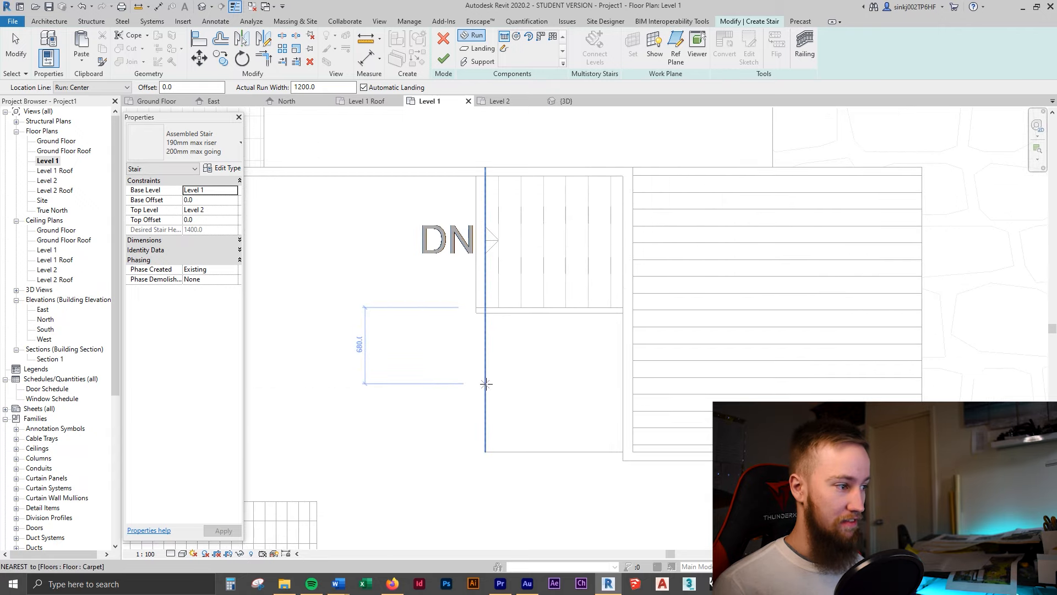
left_click(485, 383)
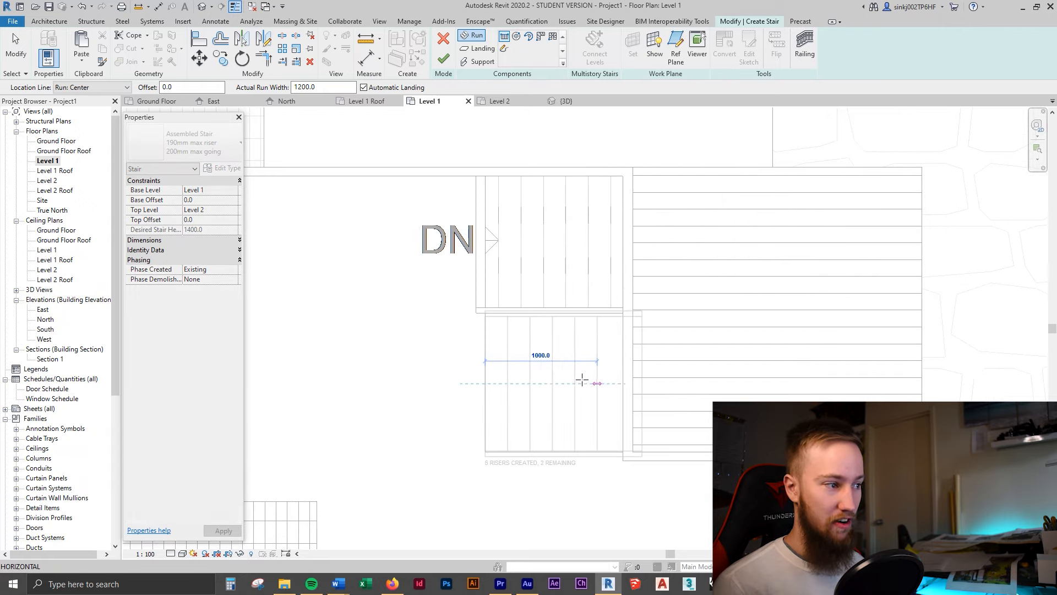
key("Escape")
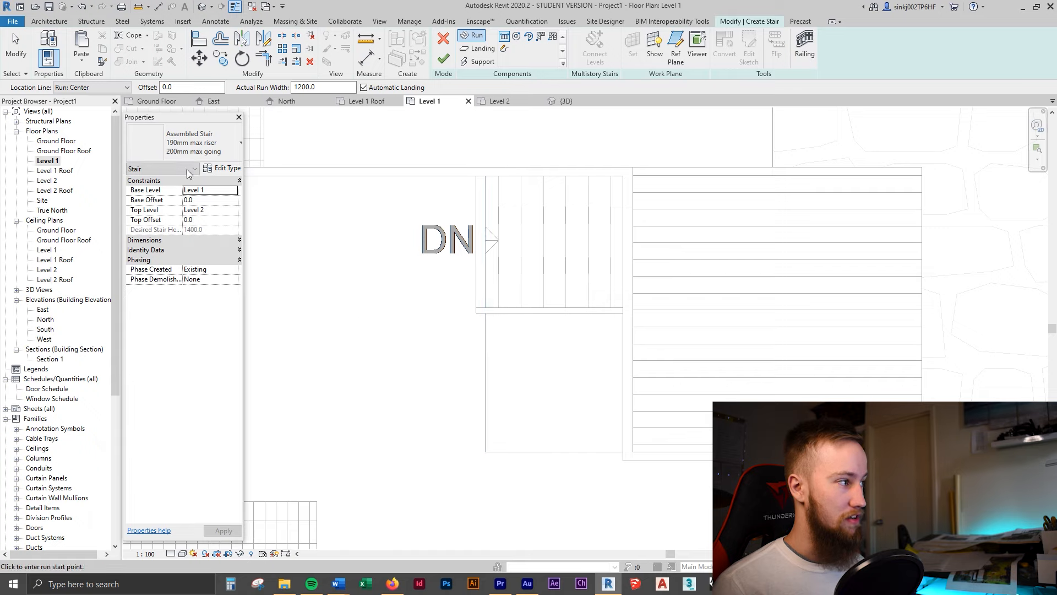
left_click(100, 87)
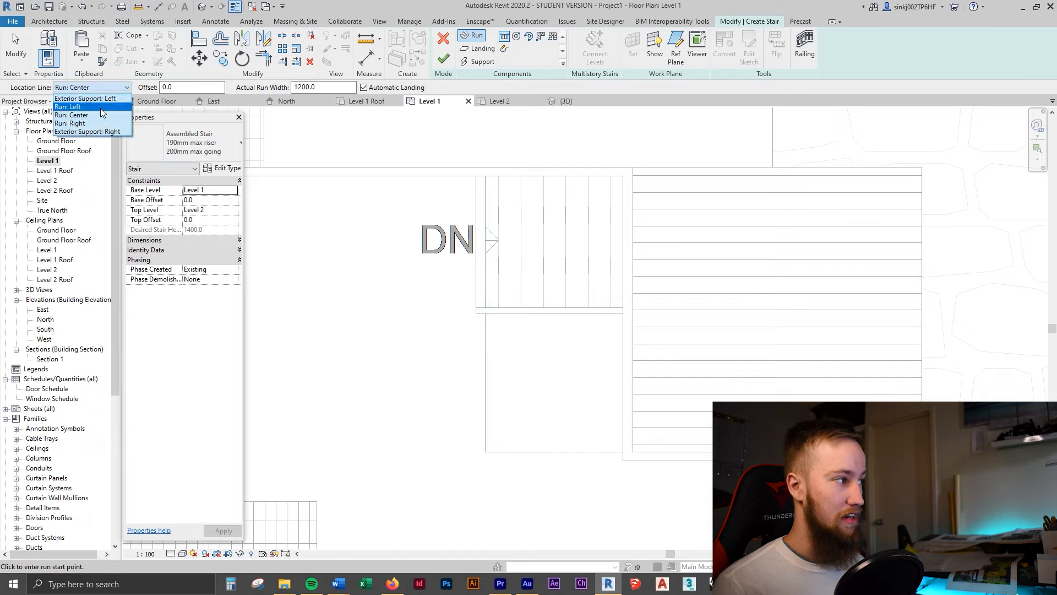
left_click(101, 107)
left_click(478, 314)
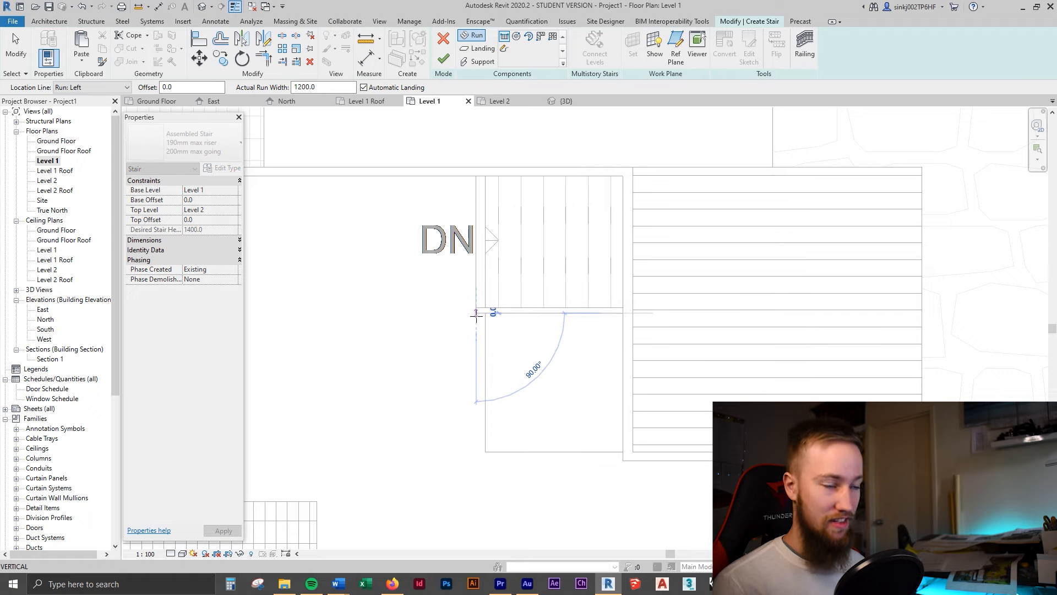
left_click(660, 314)
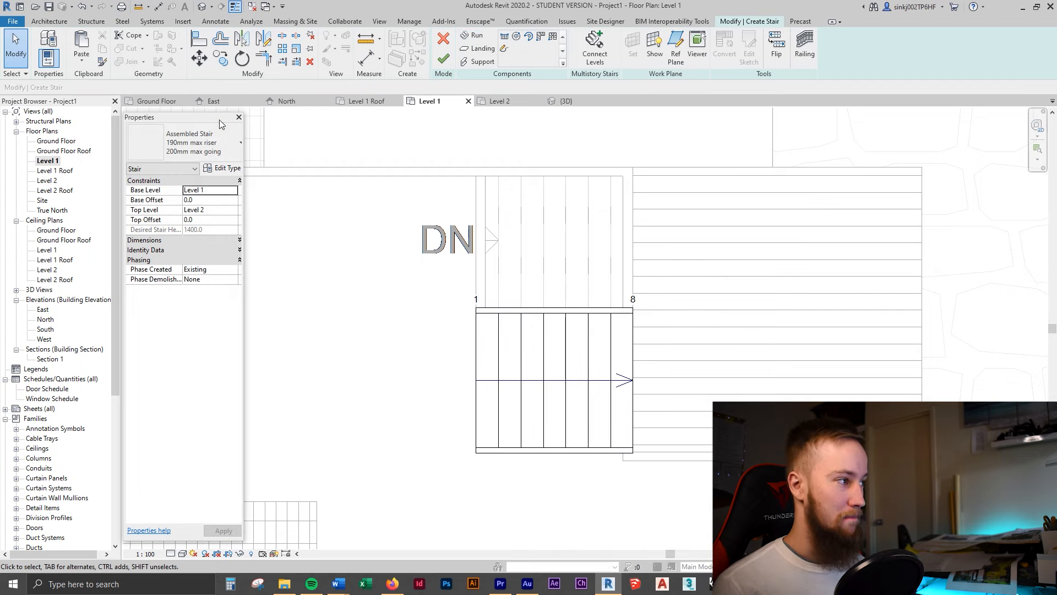
- Check the new run between Level 1 and Level 2 in the 3D view and finish the stair
left_click(566, 101)
middle_click_drag(749, 388, 779, 335, "shift")
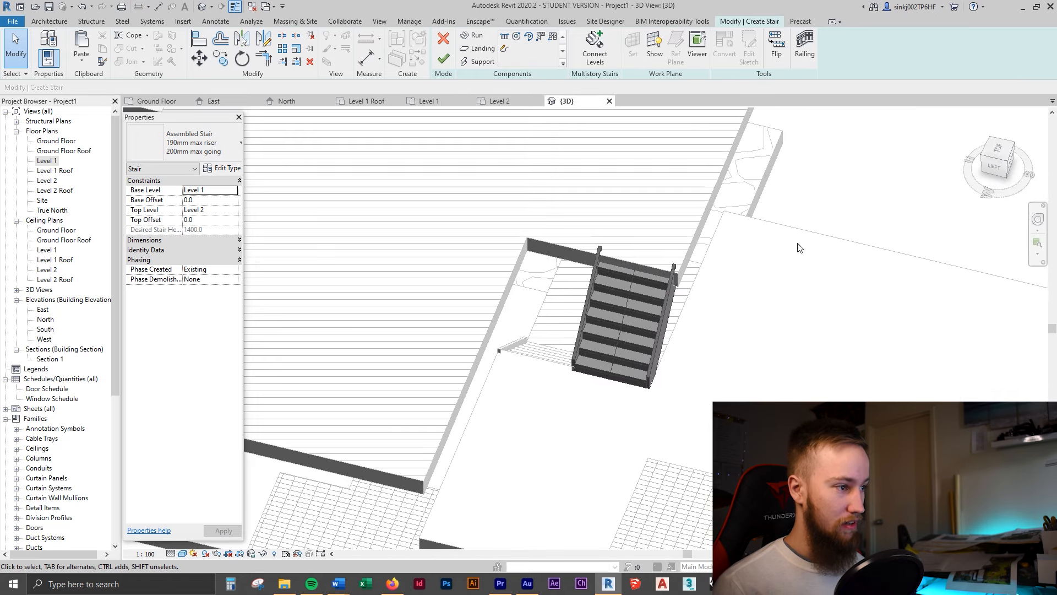
middle_click_drag(727, 267, 473, 78, "shift")
left_click(445, 61)
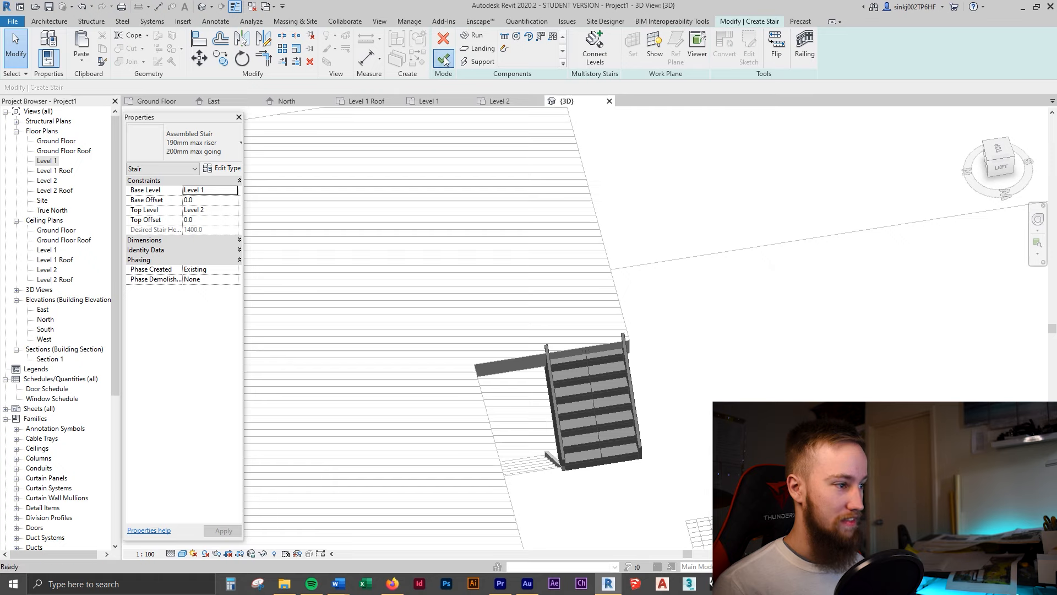
- Orbit around the finished upper stair and switch to Photos to compare it with the hallway staircase photo
middle_click_drag(599, 331, 678, 247, "shift")
key("alt+Tab")
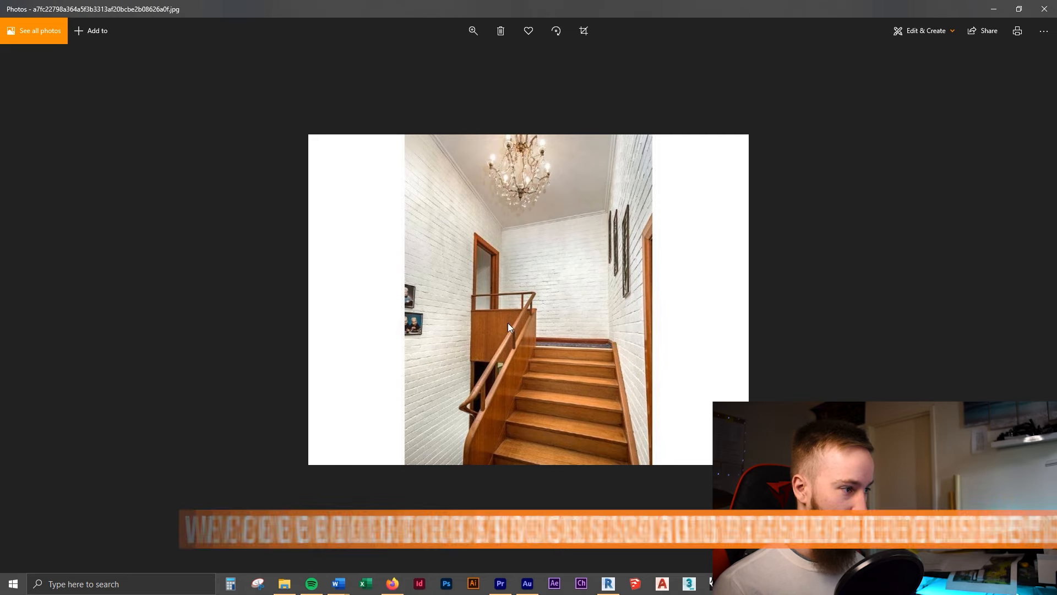
- Return to Revit and delete both railings from the stair between Level 1 and Level 2
left_click(994, 9)
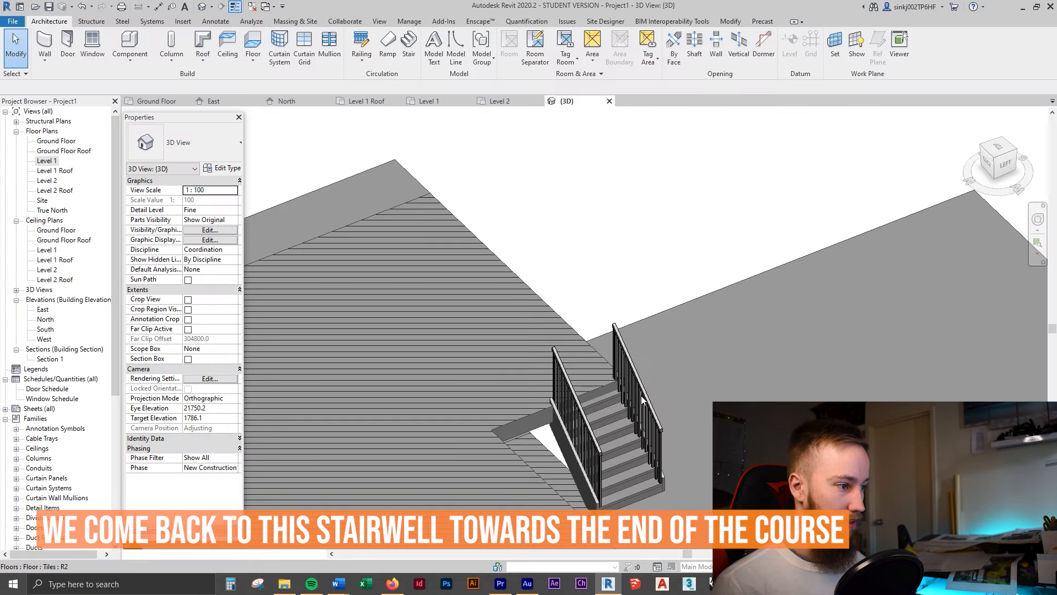
left_click(633, 375)
key("Delete")
left_click(588, 431)
key("Delete")
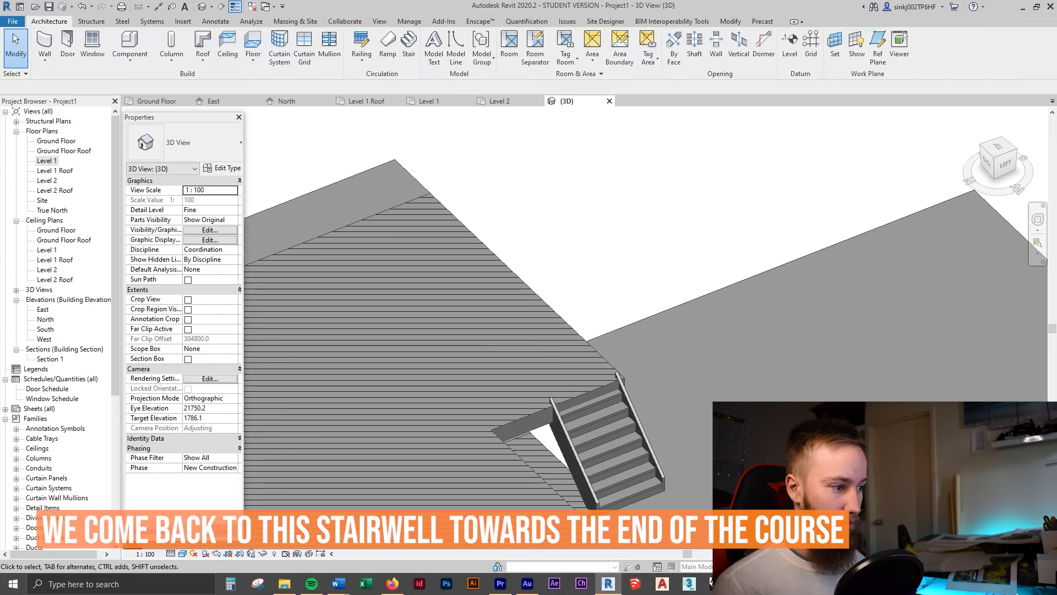
scroll(753, 328, "down", 1)
middle_click_drag(756, 331, 753, 328)
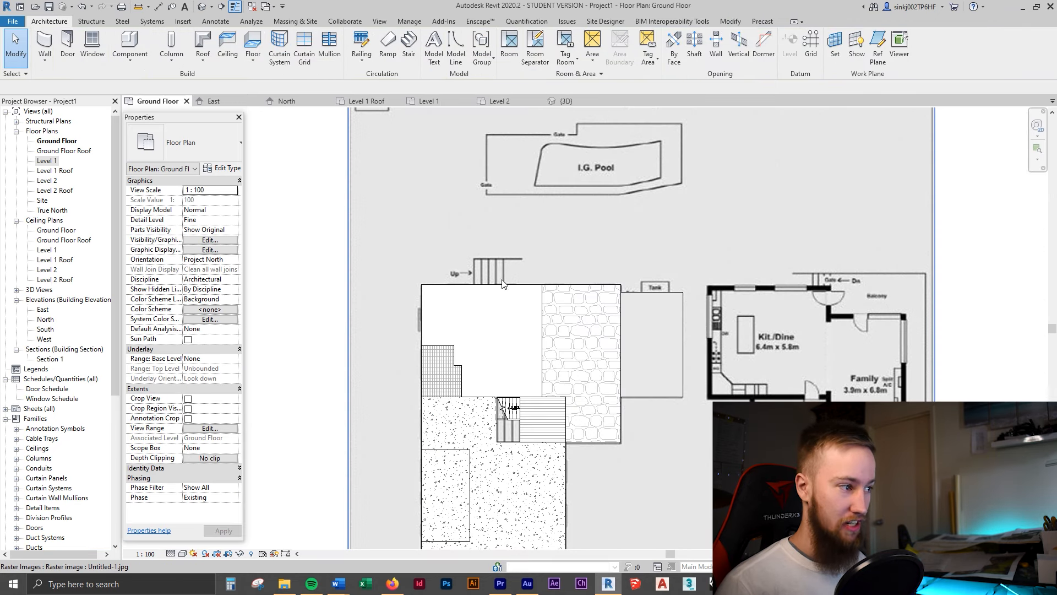
- Check the floors in 3D, open the Ground Floor plan at the external Up flight, and save the project
left_click(566, 101)
middle_click_drag(705, 331, 707, 433, "shift")
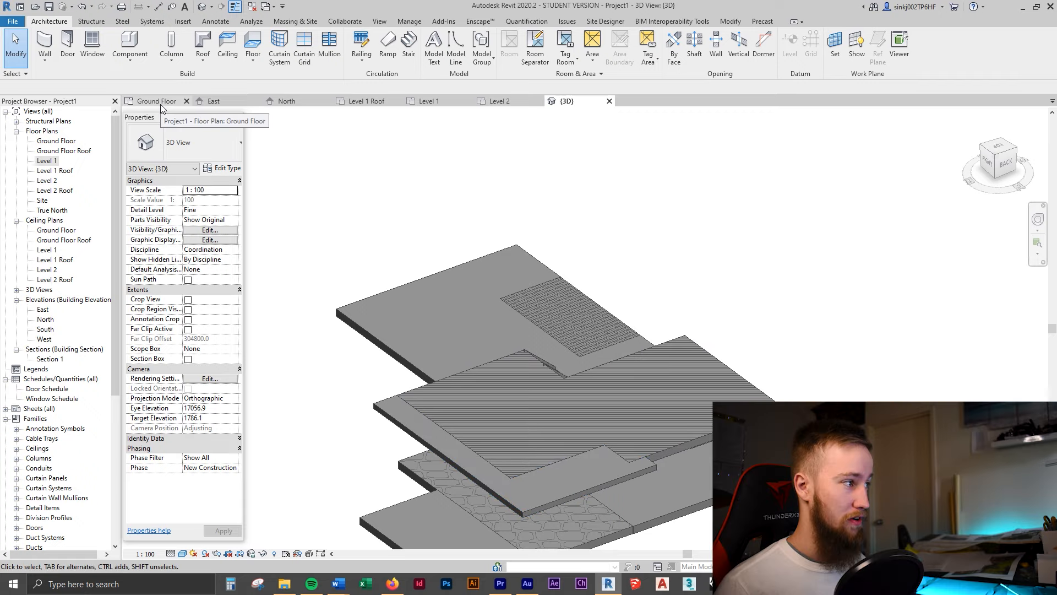
left_click(160, 104)
scroll(480, 308, "up", 5)
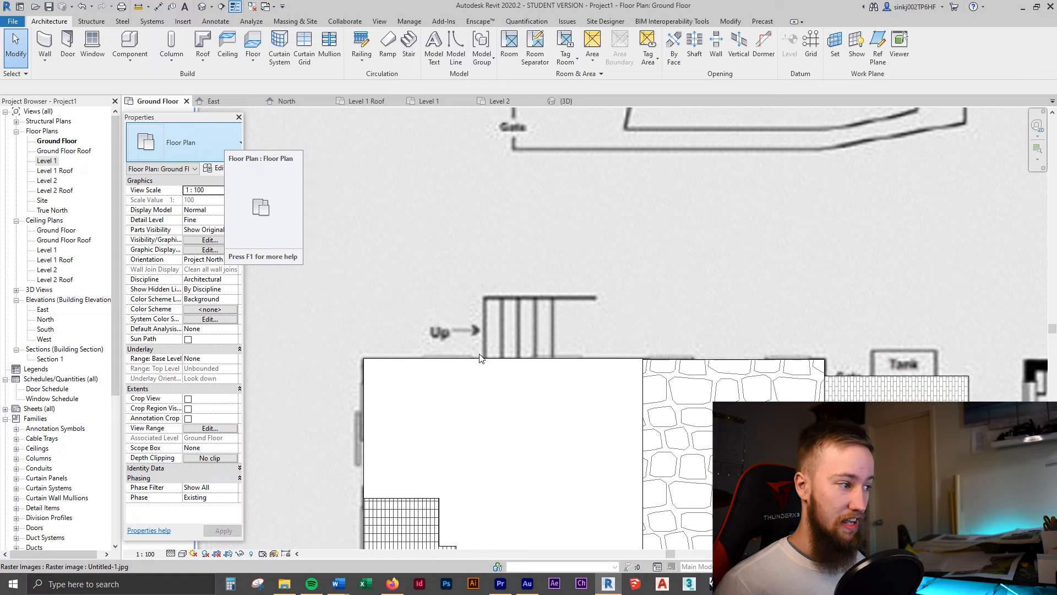
scroll(503, 347, "down", 2)
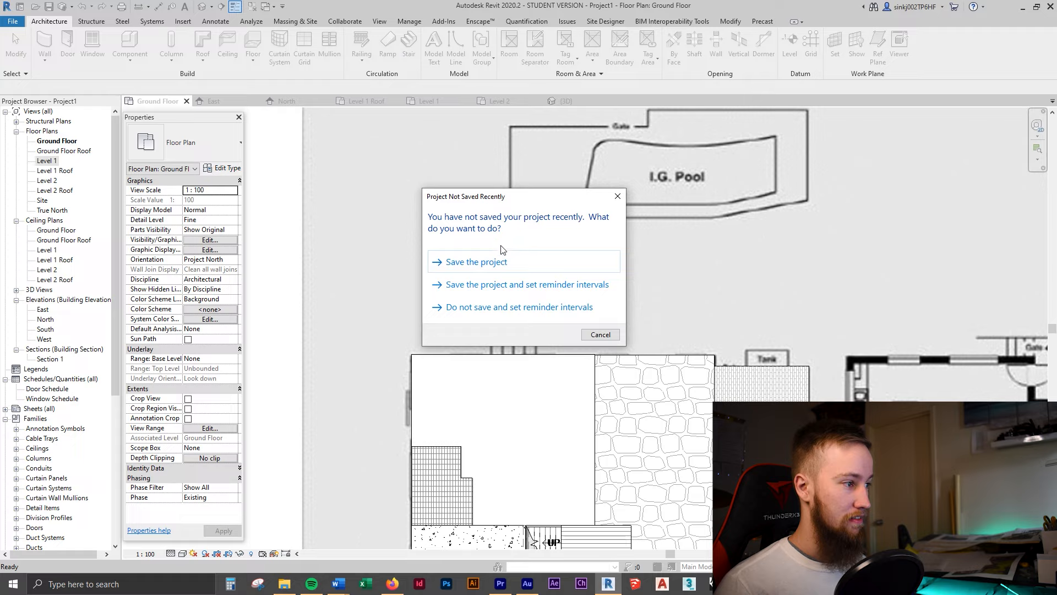
left_click(477, 262)
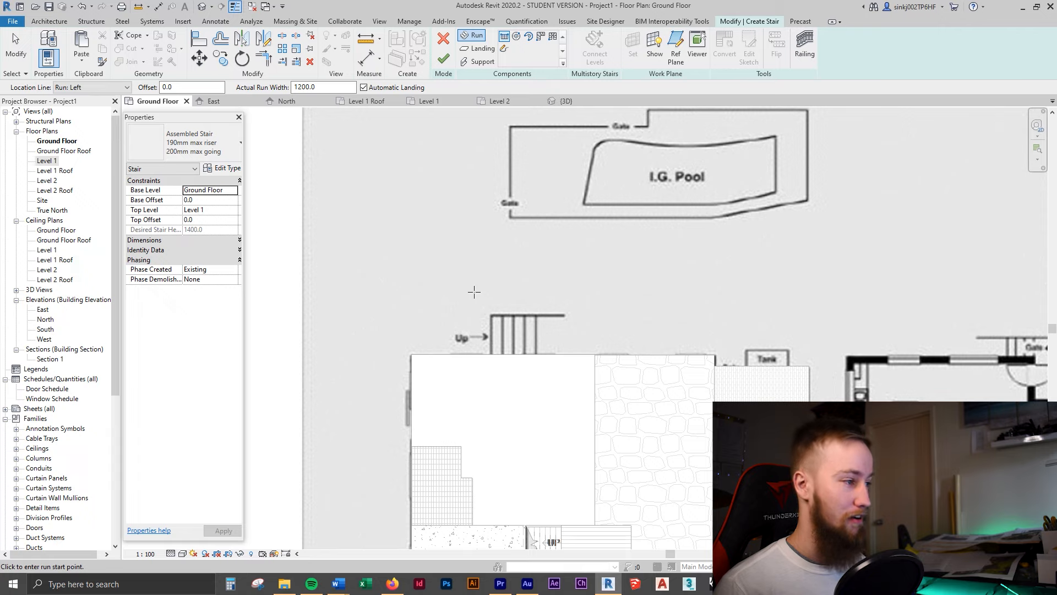
- Start a stair from Ground Floor with Level 2 as its top level and measure the external Up flight's width on the plan
left_click(233, 210)
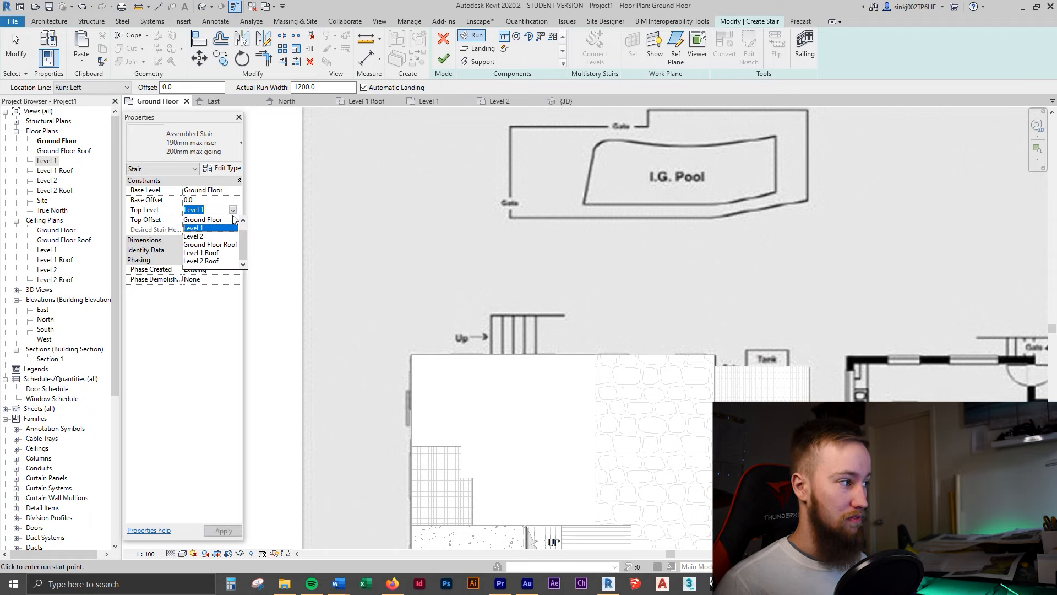
left_click(217, 235)
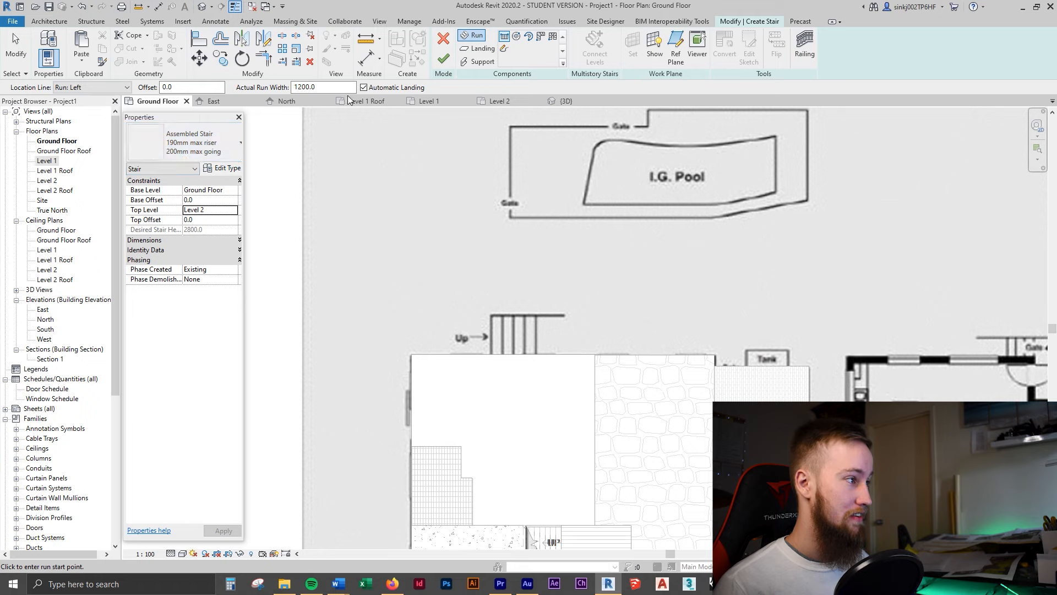
left_click(367, 39)
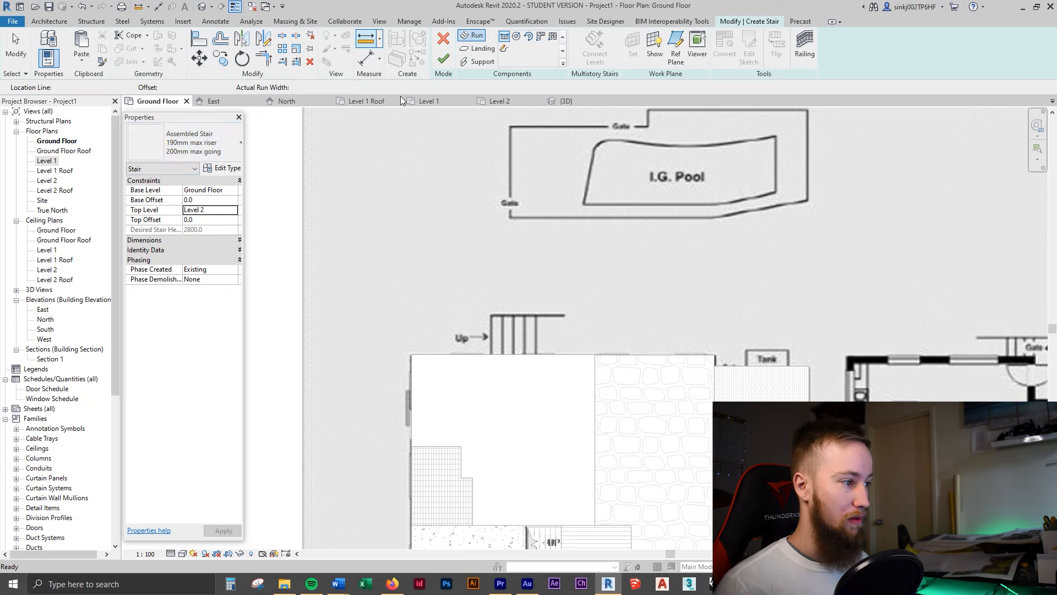
scroll(491, 282, "up", 1)
scroll(499, 315, "up", 2)
left_click(489, 337)
left_click(487, 477)
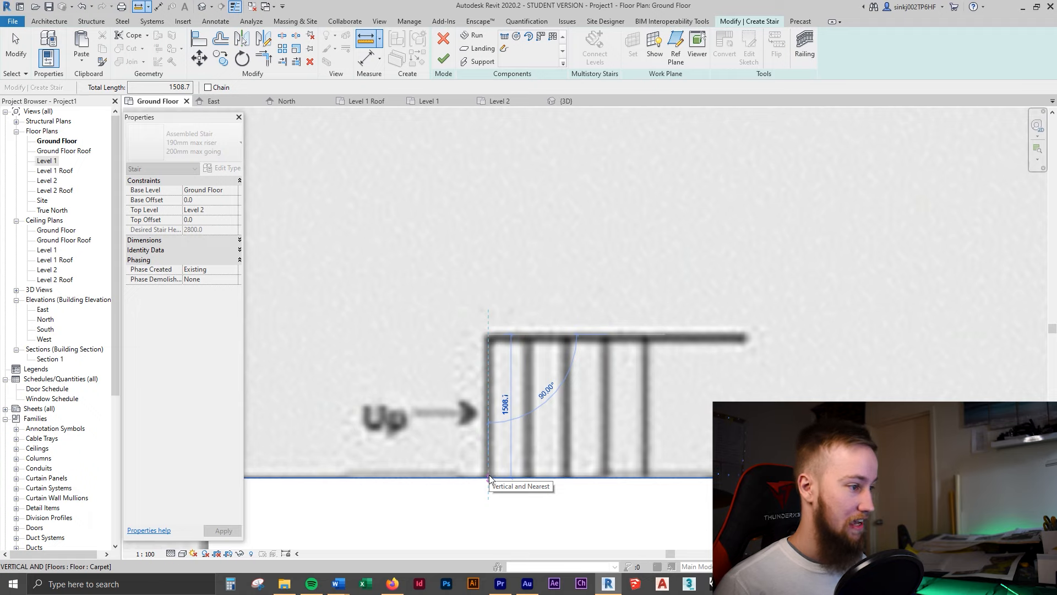
key("Escape")
key("Escape")
scroll(457, 374, "down", 3)
- Set the new stair's actual run width to 1500 mm
double_click(344, 87)
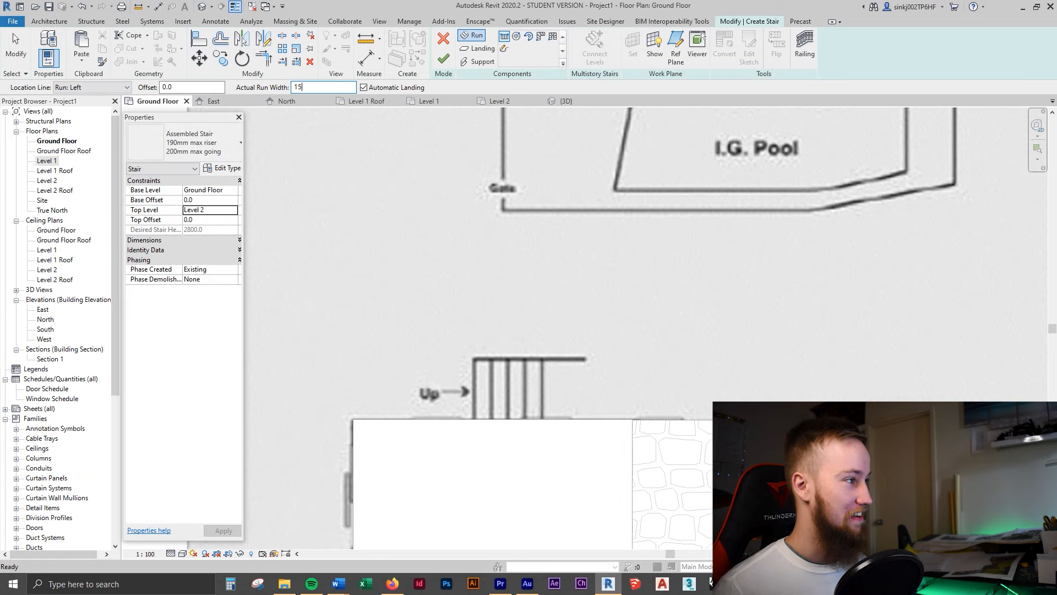
type("1500")
key("Return")
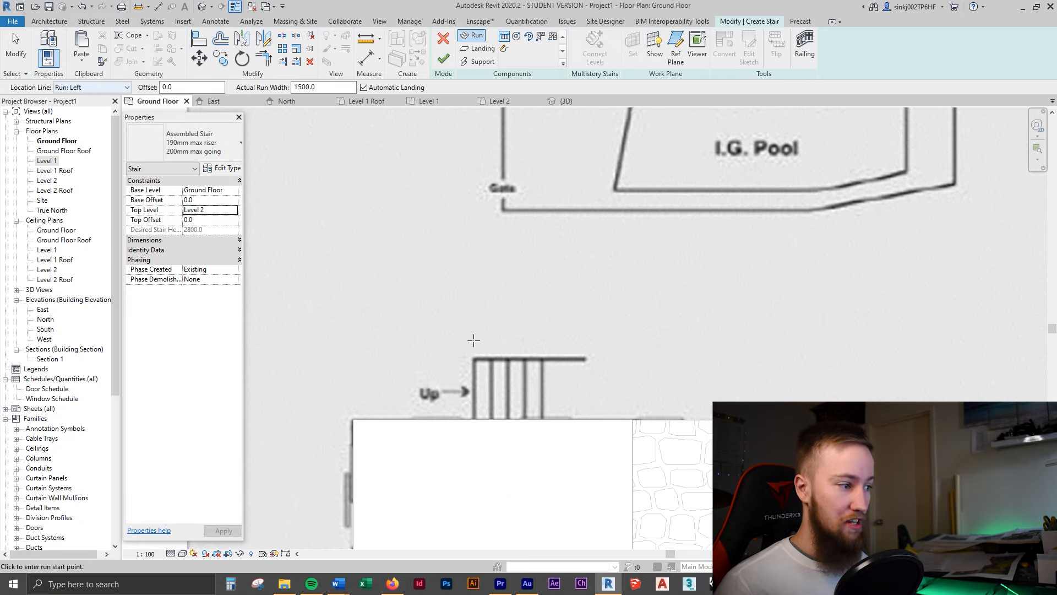
left_click(472, 417)
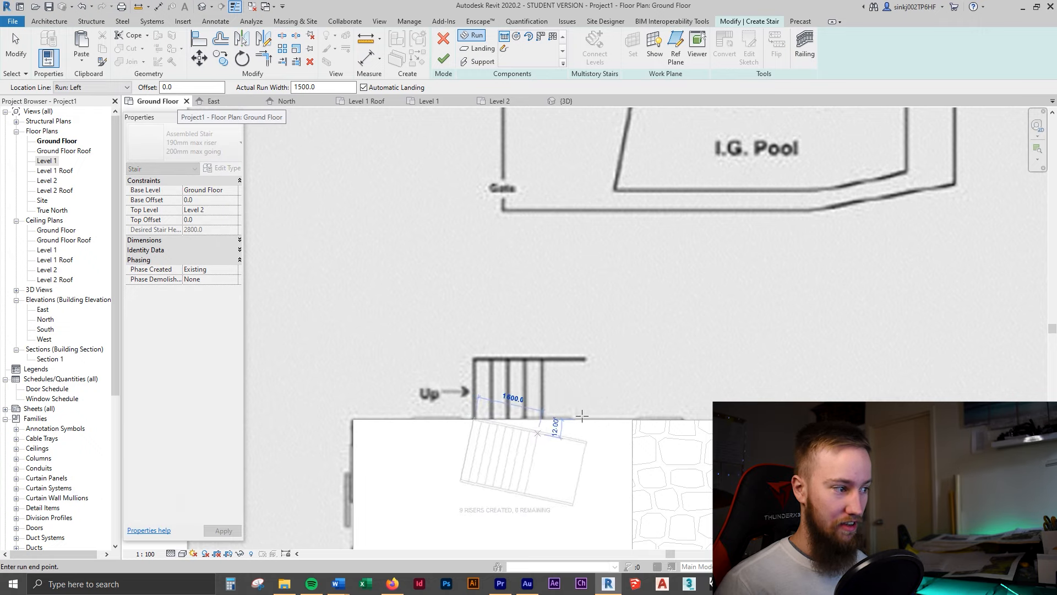
key("Escape")
key("Escape")
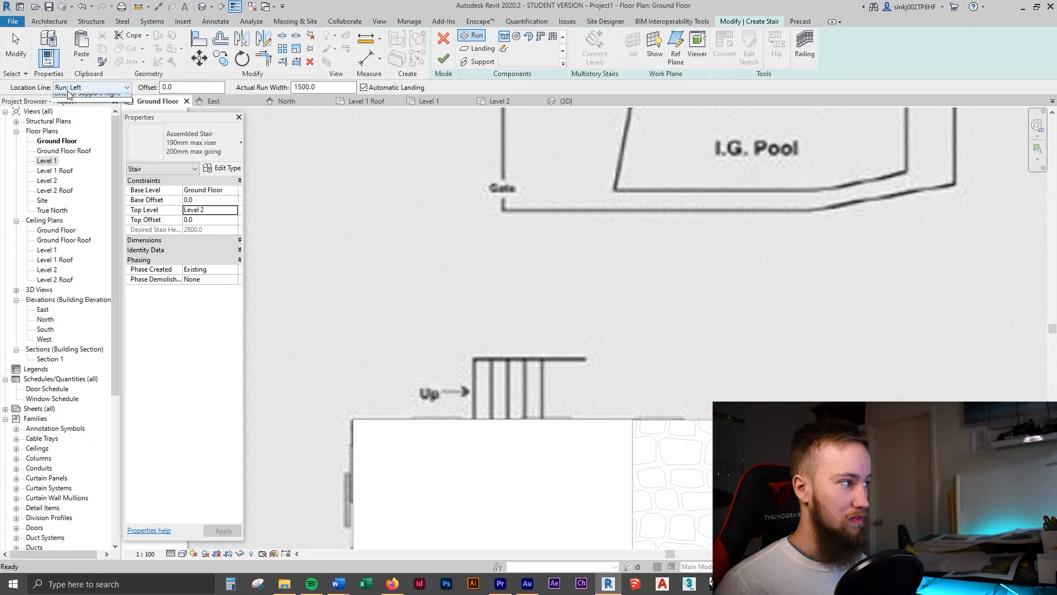
- Draw a straight 15-riser run over the external Up flight along the floor edge, using the Run: Right location line
left_click(474, 420)
left_click(588, 421)
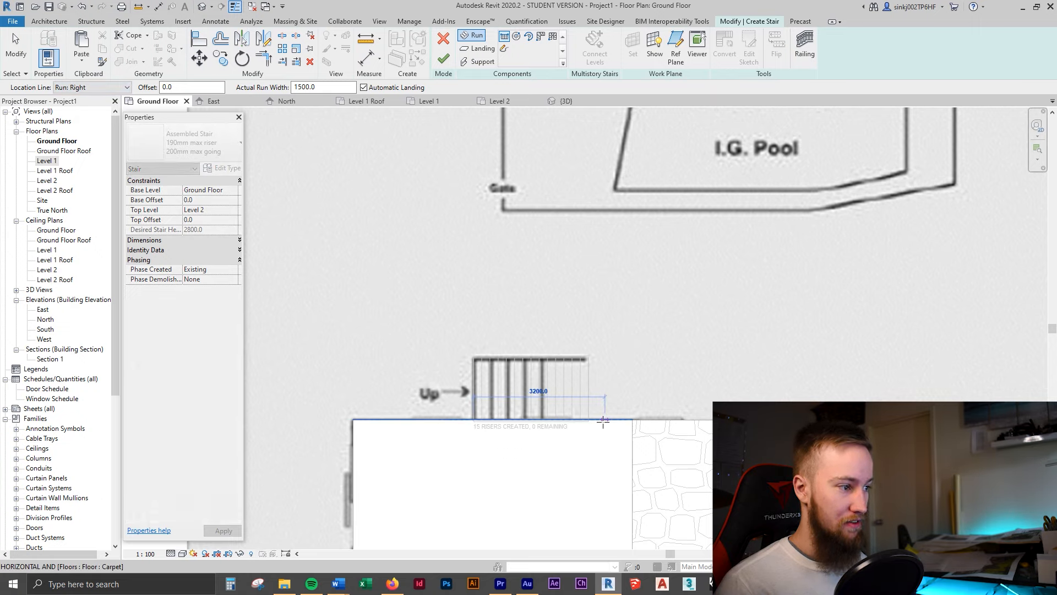
key("Escape")
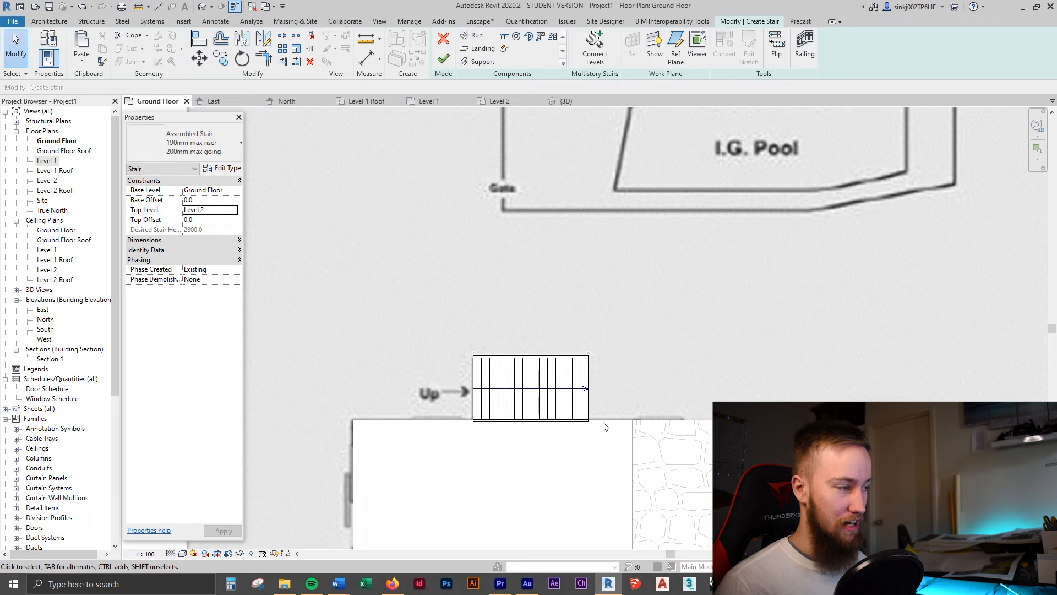
- Examine the external stair run in the 3D view and compare it with the poolside exterior photo in Photos
left_click(573, 103)
mouse_move(782, 364)
middle_mouse_down("shift")
mouse_move(667, 354)
mouse_move(593, 314)
mouse_move(705, 314)
mouse_move(549, 405)
middle_mouse_up("shift")
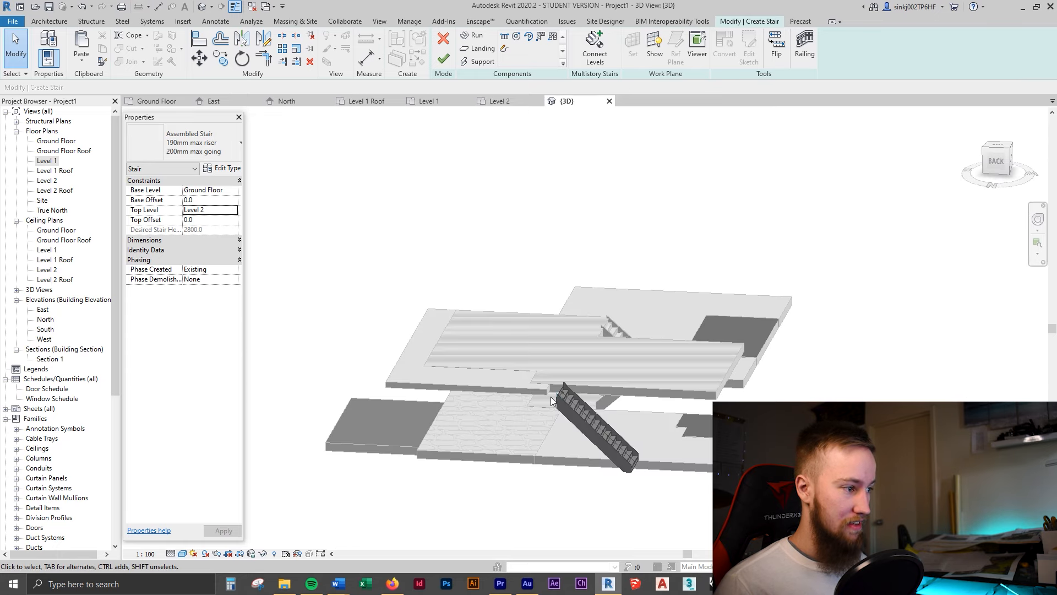
scroll(550, 404, "up", 4)
mouse_move(620, 430)
middle_mouse_down("shift")
mouse_move(639, 403)
mouse_move(610, 419)
middle_mouse_up("shift")
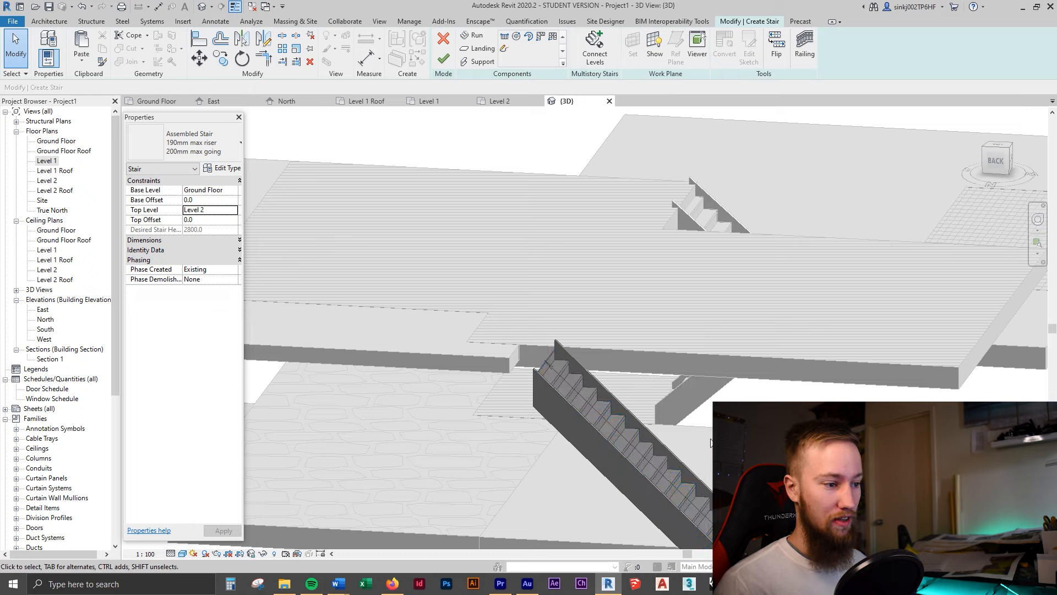
key("alt+Tab")
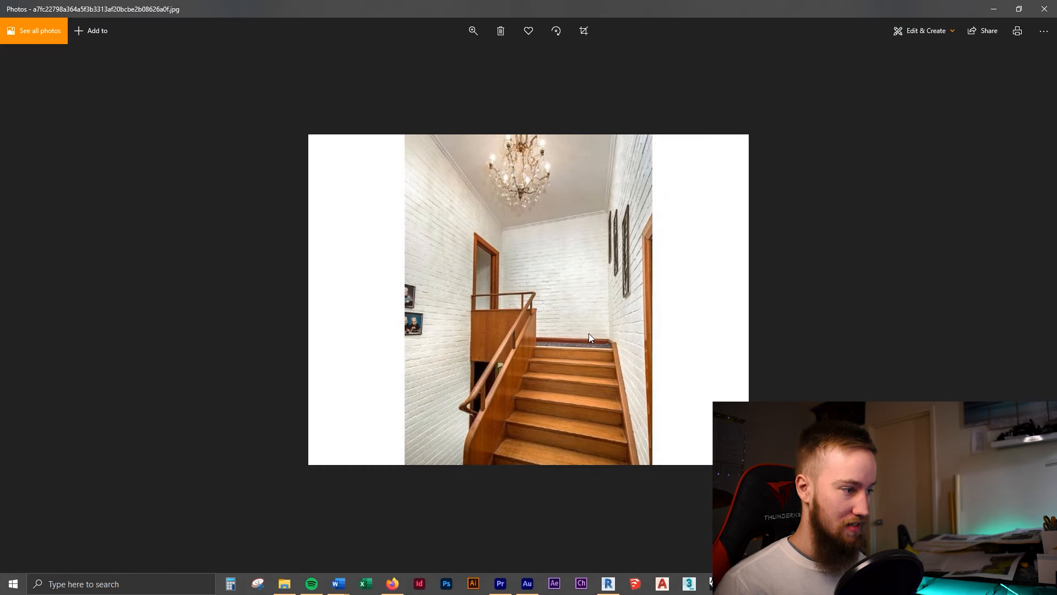
key("Right")
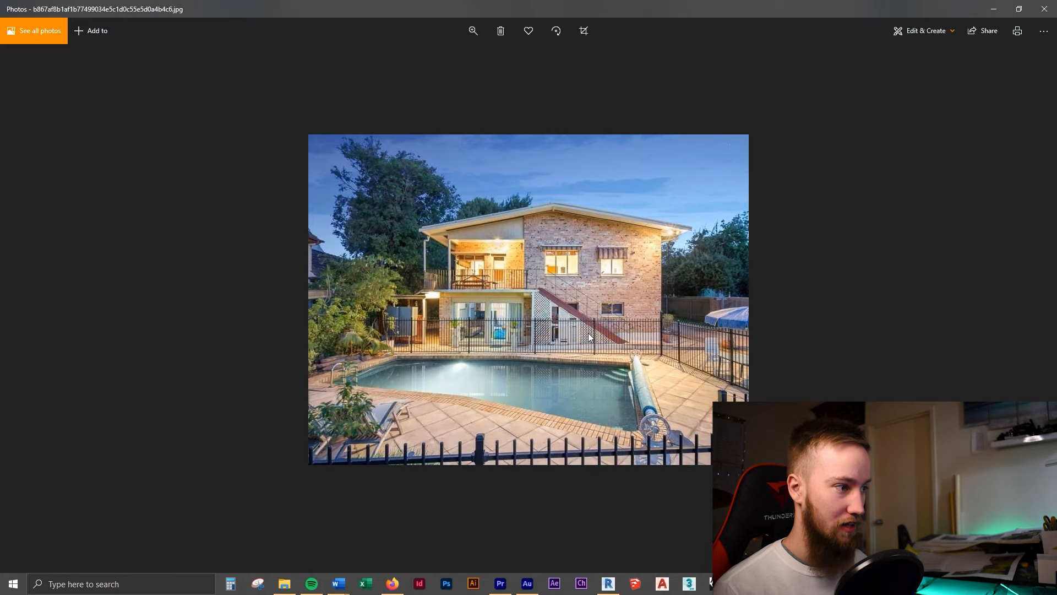
double_click(571, 302)
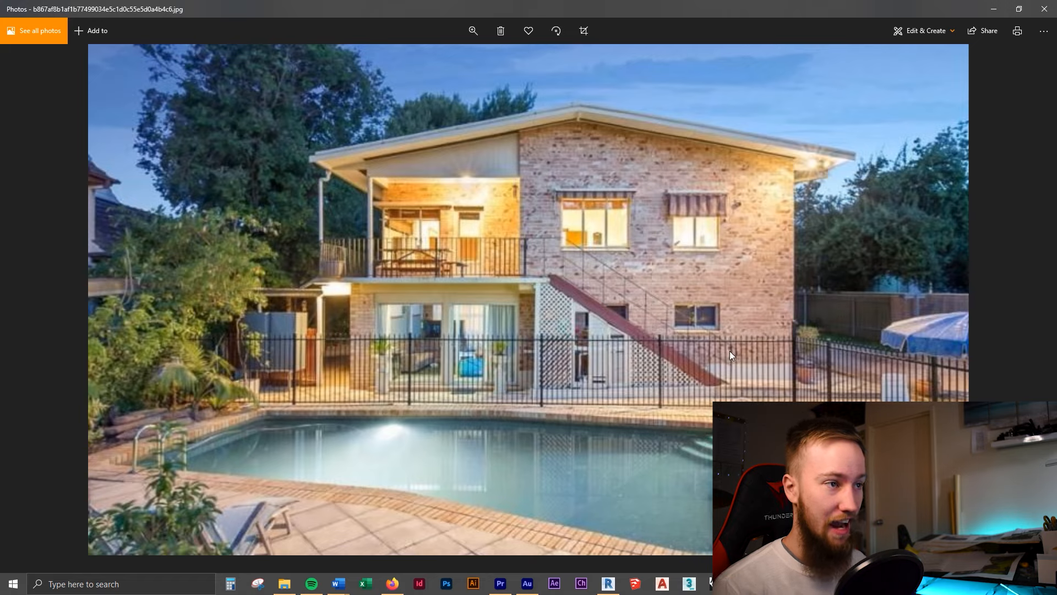
key("alt+F4")
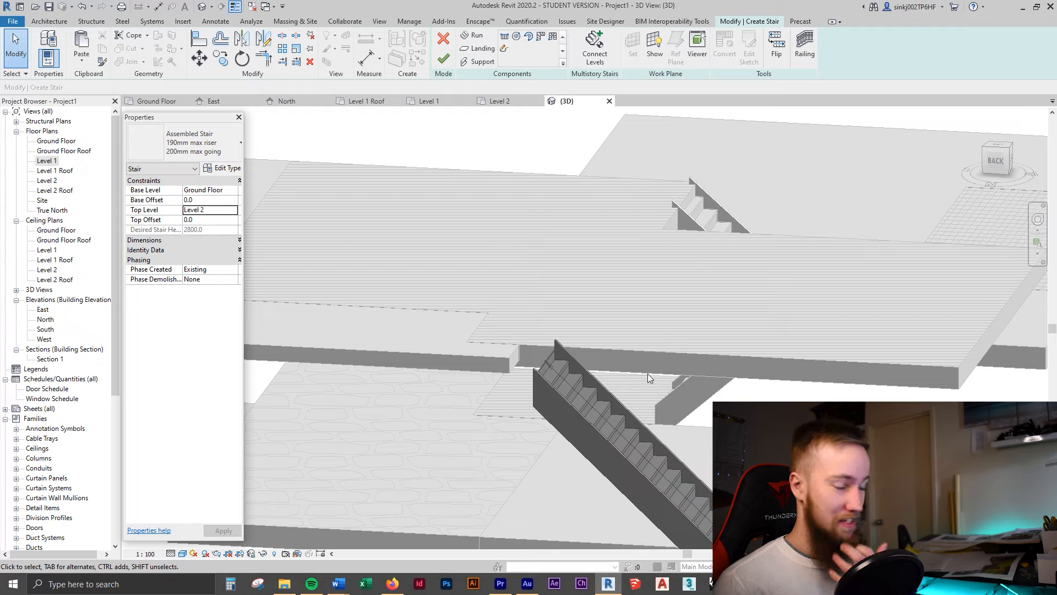
- Divide the 2800 mm stair height by 18 risers in Calculator to find the riser height
left_click(231, 584)
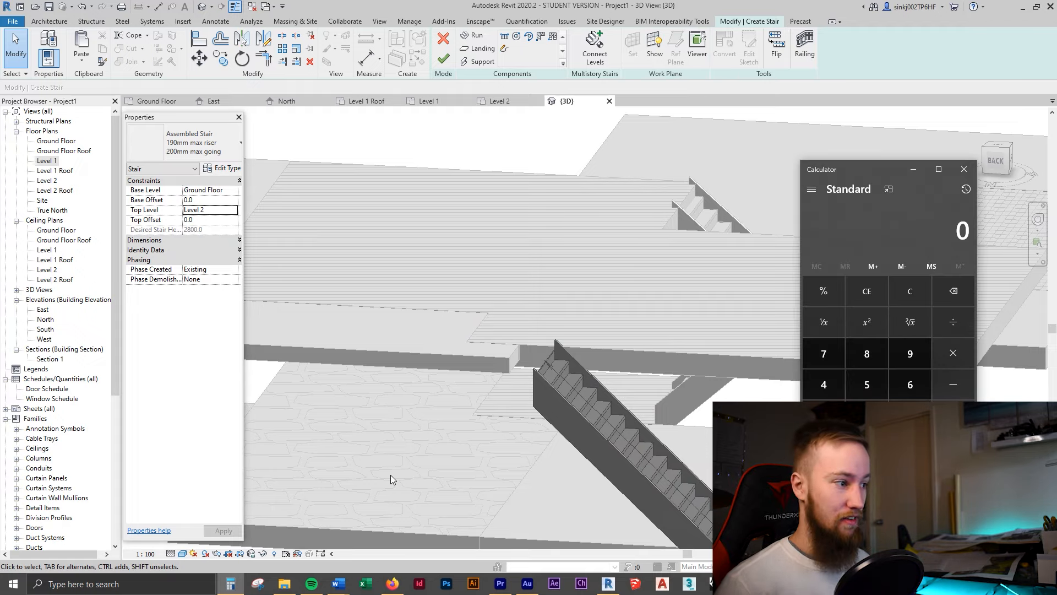
left_click(230, 584)
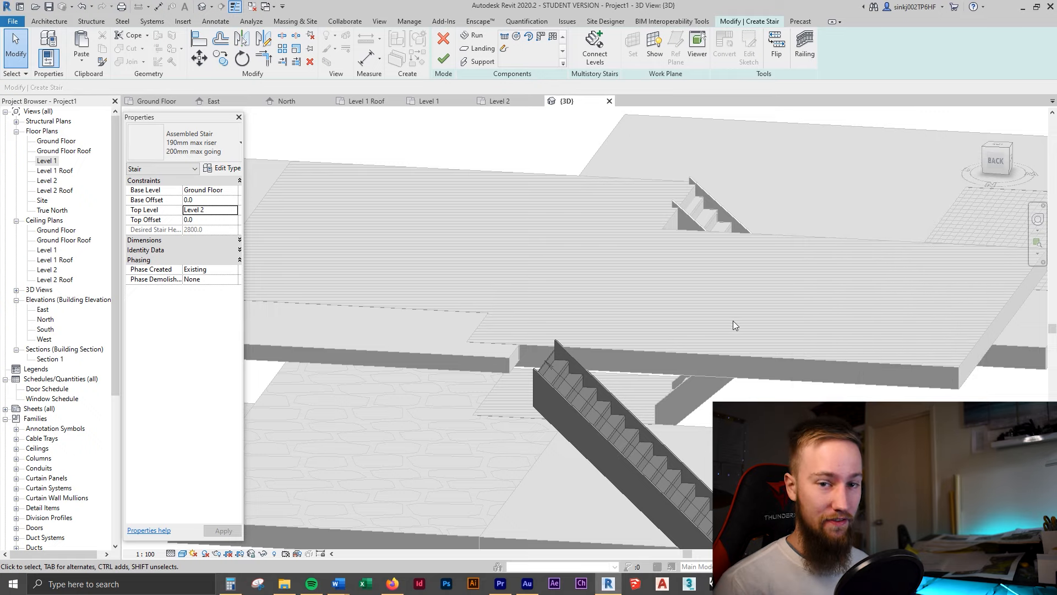
left_click(231, 583)
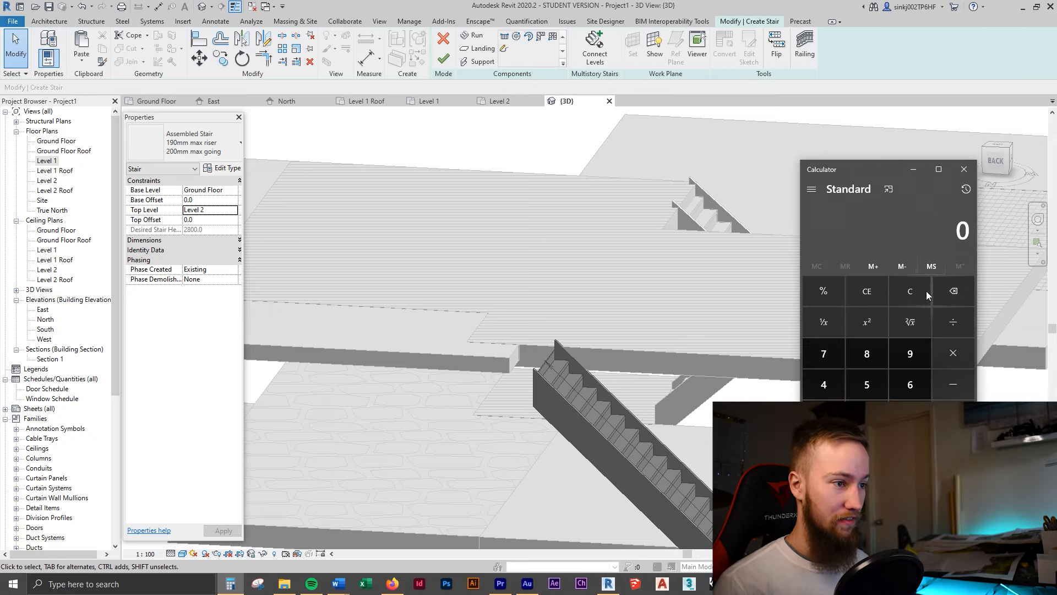
type("2800/")
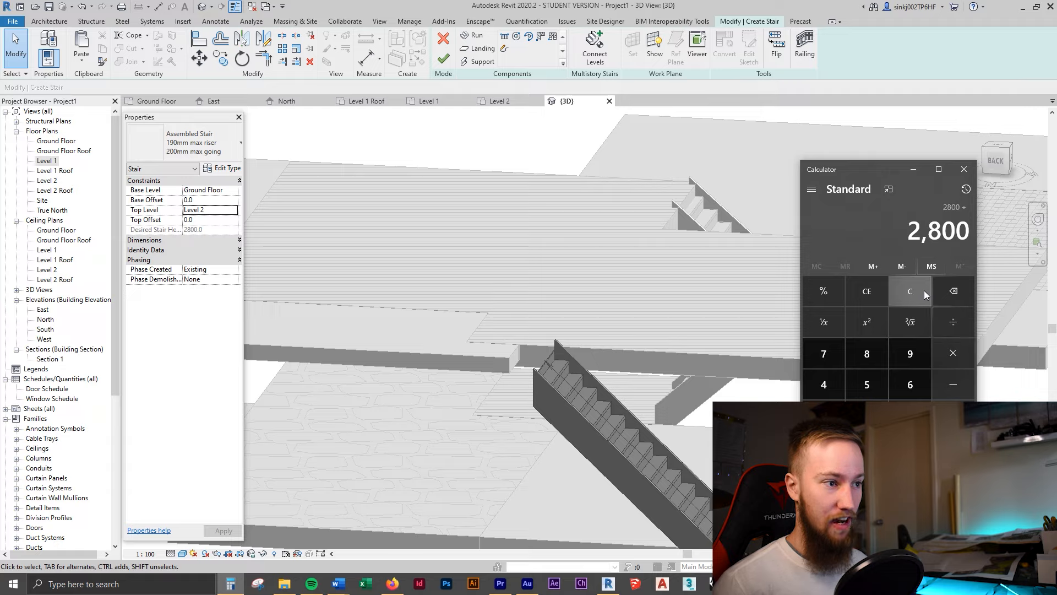
type("18")
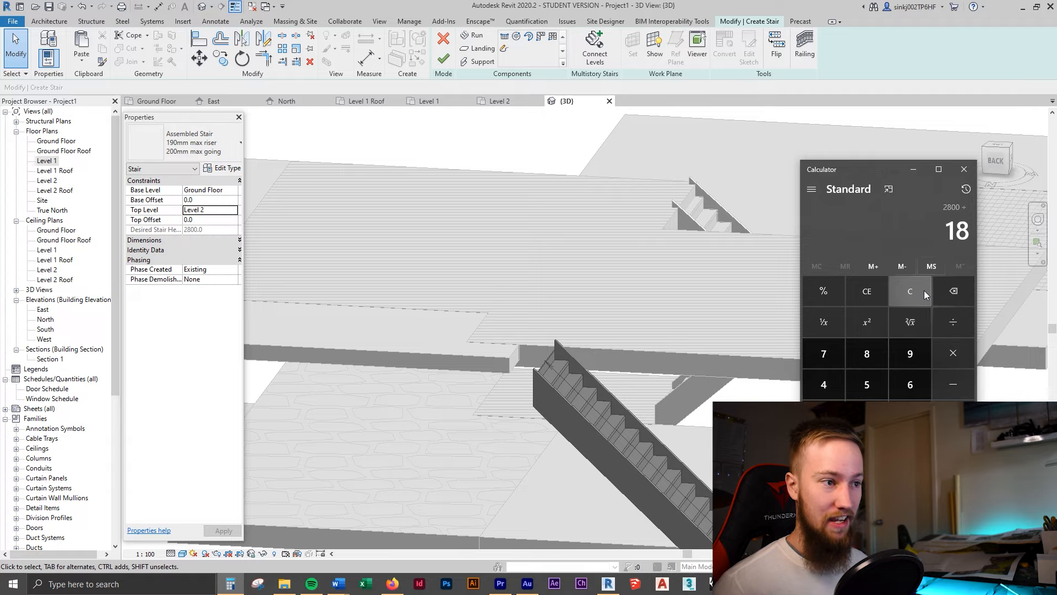
key("Return")
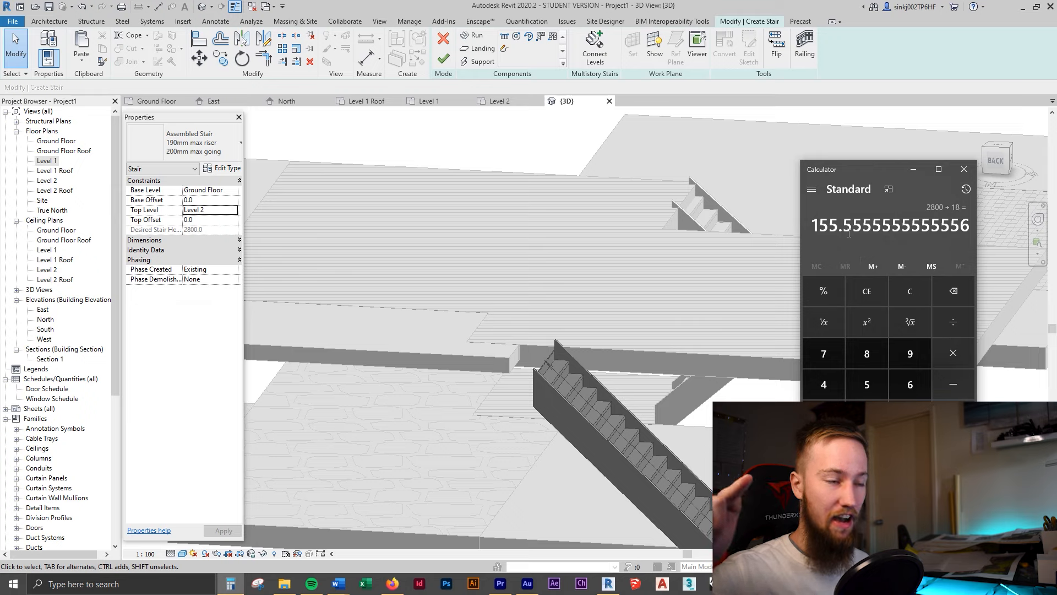
- Duplicate the external stair's type as "156mm max riser" and set its Maximum Riser Height to 156 mm
left_click(233, 168)
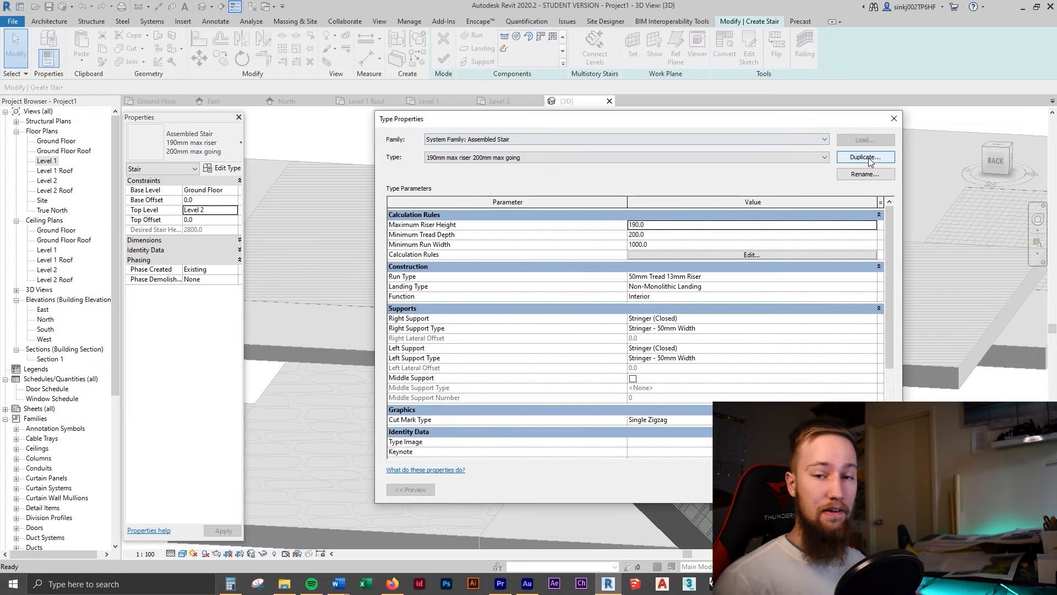
left_click(867, 158)
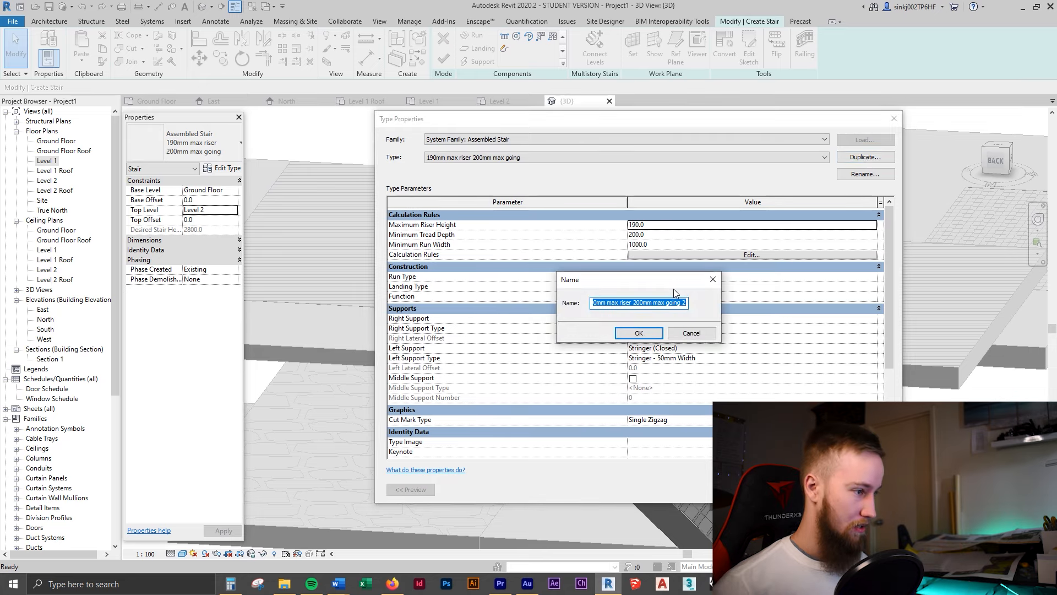
type("155")
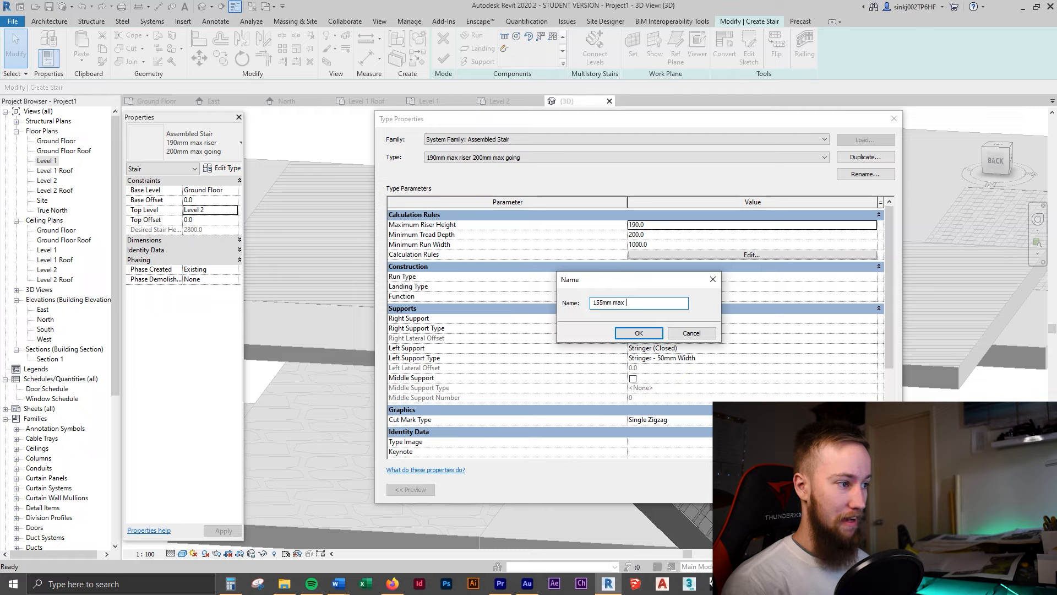
type("mm max riser")
left_click(639, 332)
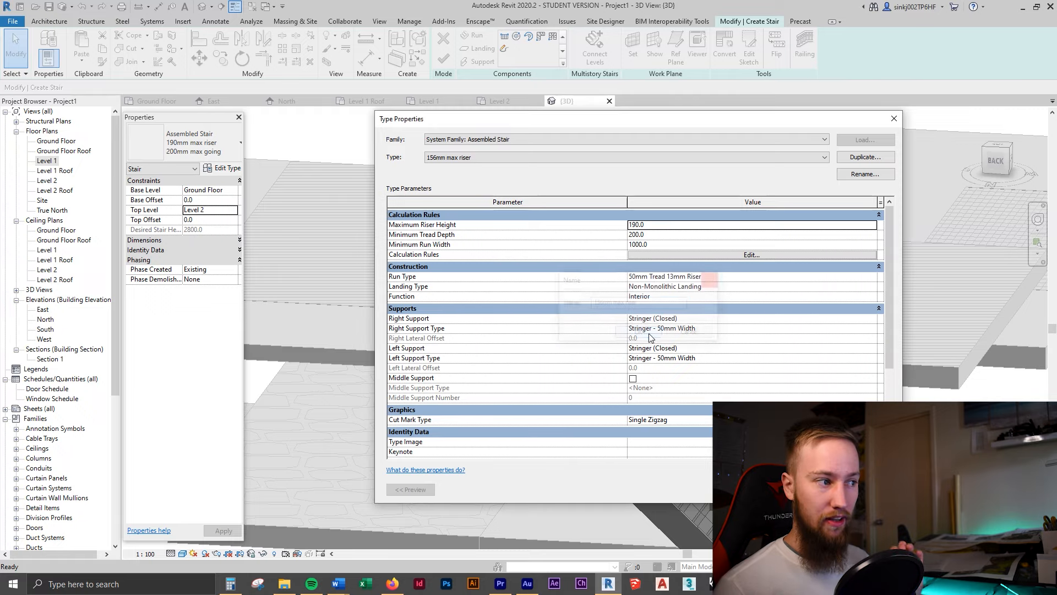
left_click(661, 225)
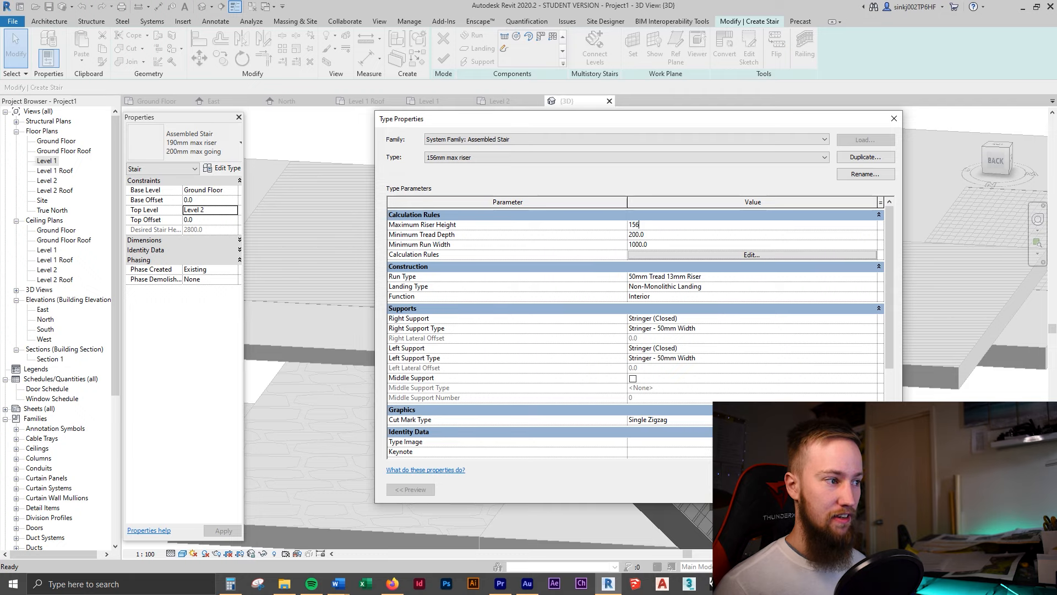
key("Return")
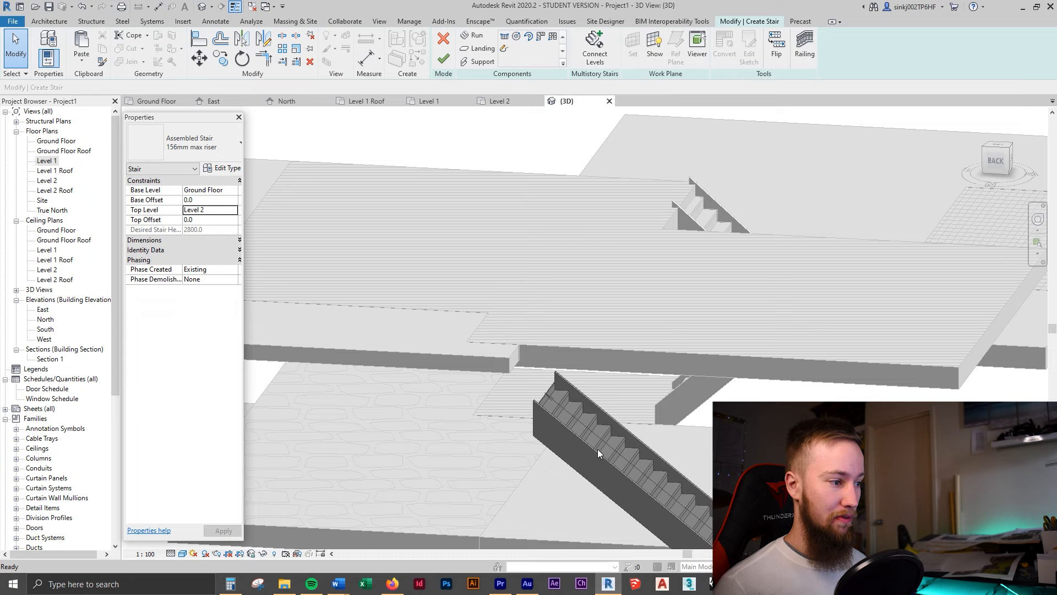
- Measure the available stair length on the Level 2 plan, from the upper floor's edge back to the external run's first riser
middle_click_drag(597, 448, 606, 389)
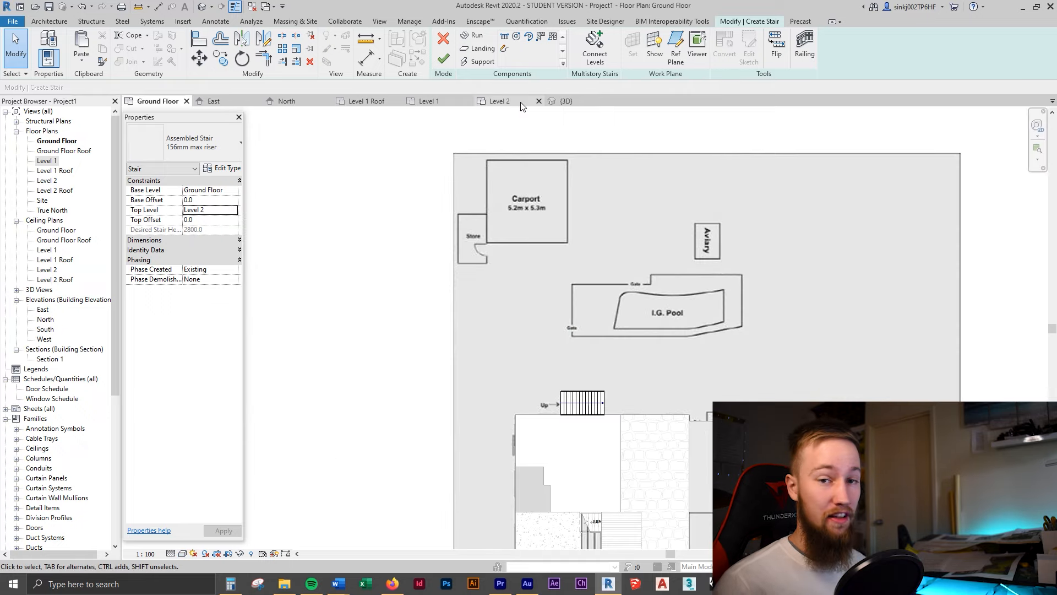
left_click(521, 102)
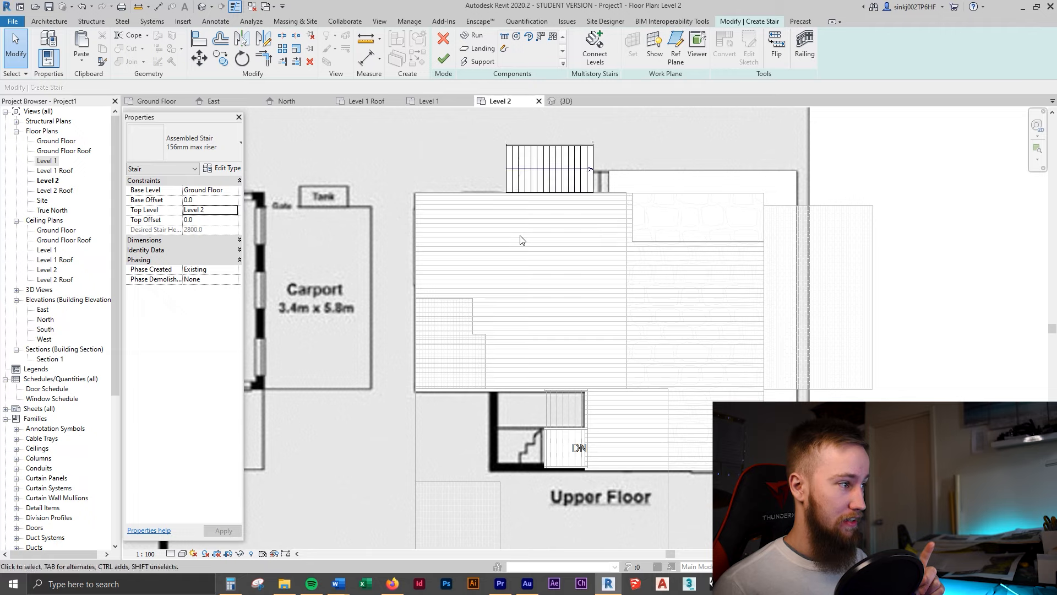
scroll(762, 290, "down", 5)
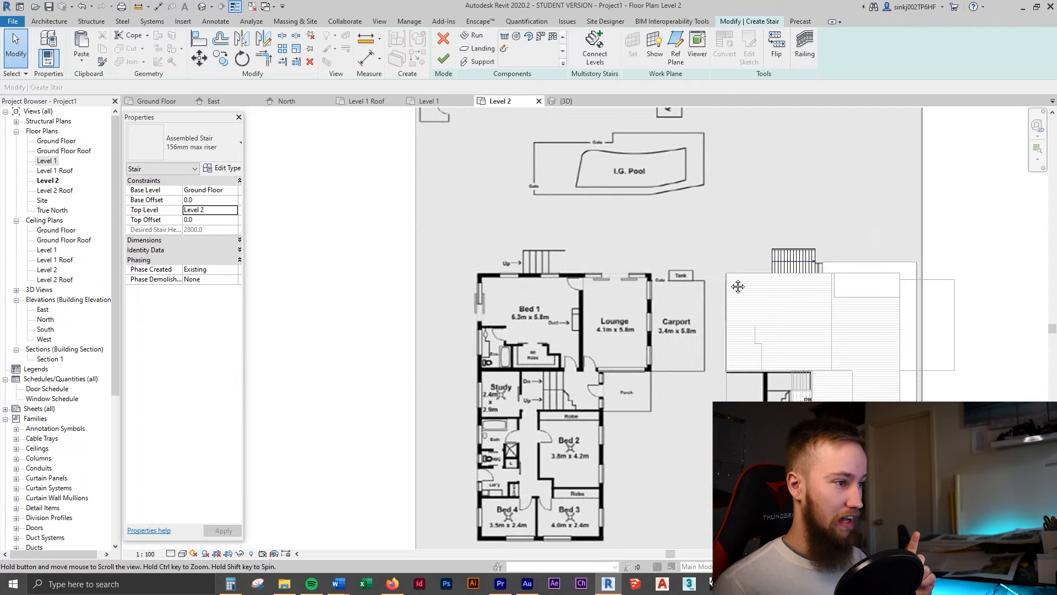
scroll(793, 264, "up", 6)
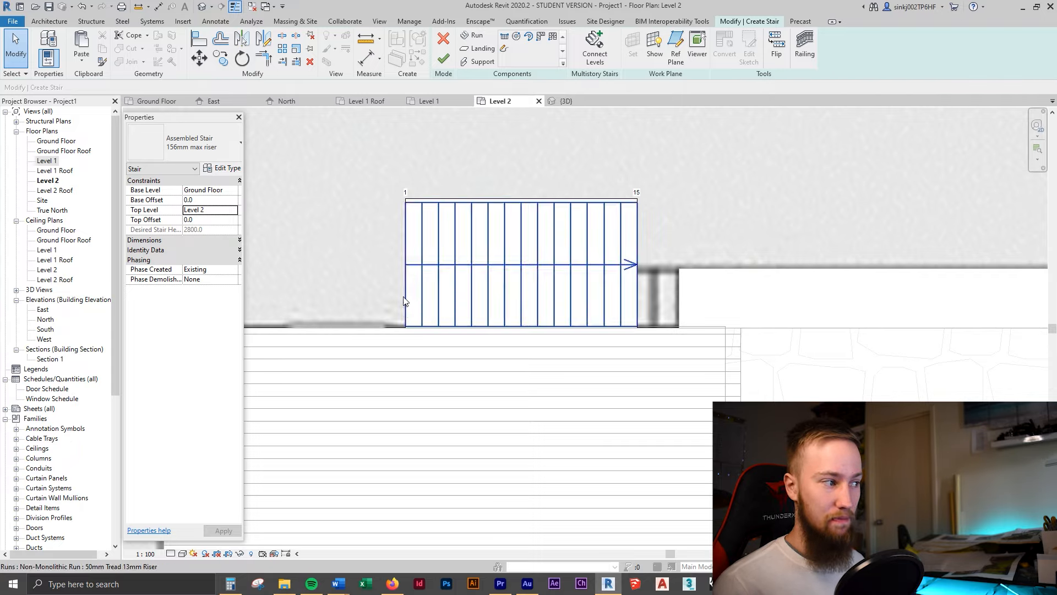
left_click(361, 41)
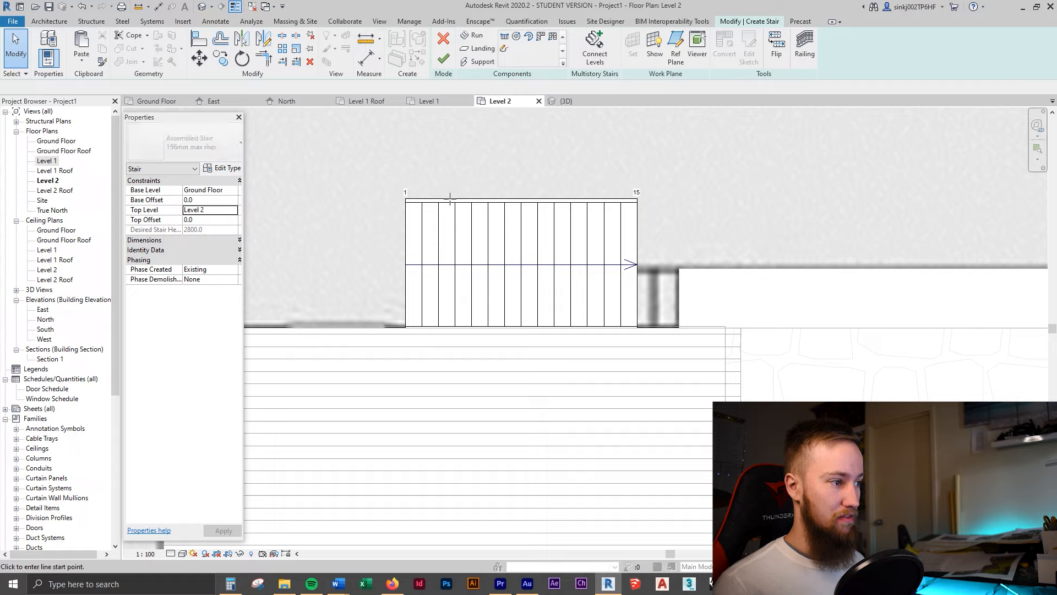
left_click(679, 325)
left_click(406, 325)
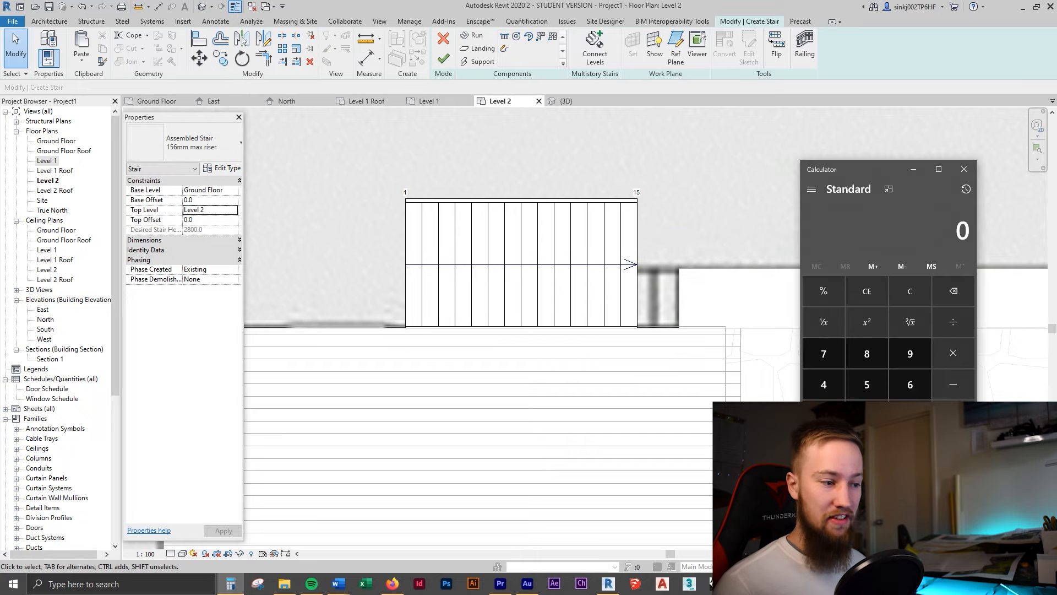
- Compare the external stair's top landing position with the poolside exterior photo in Photos, and return to Revit
key("alt+Tab")
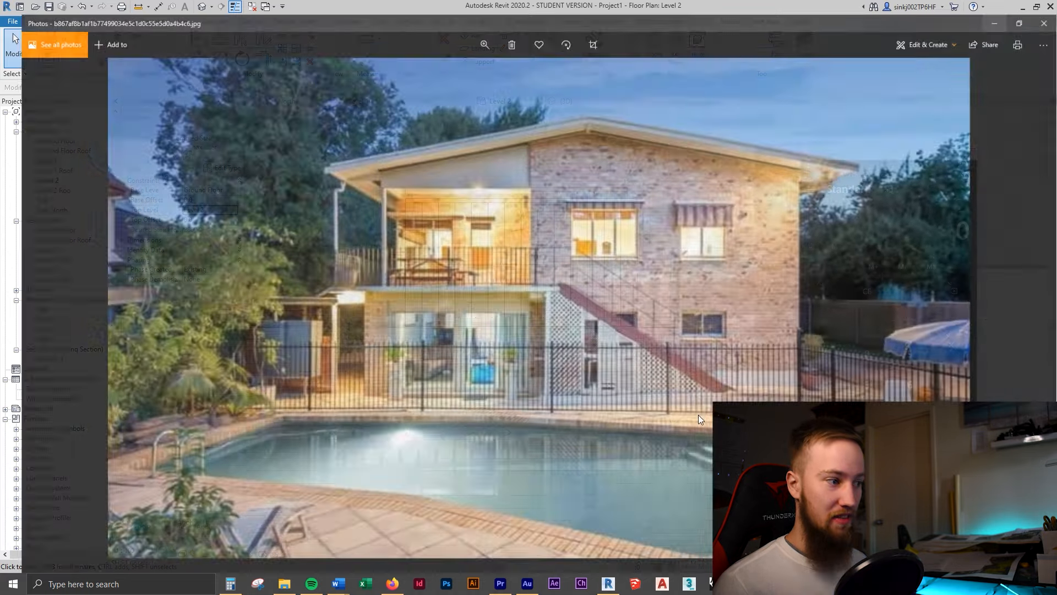
scroll(550, 295, "up", 2)
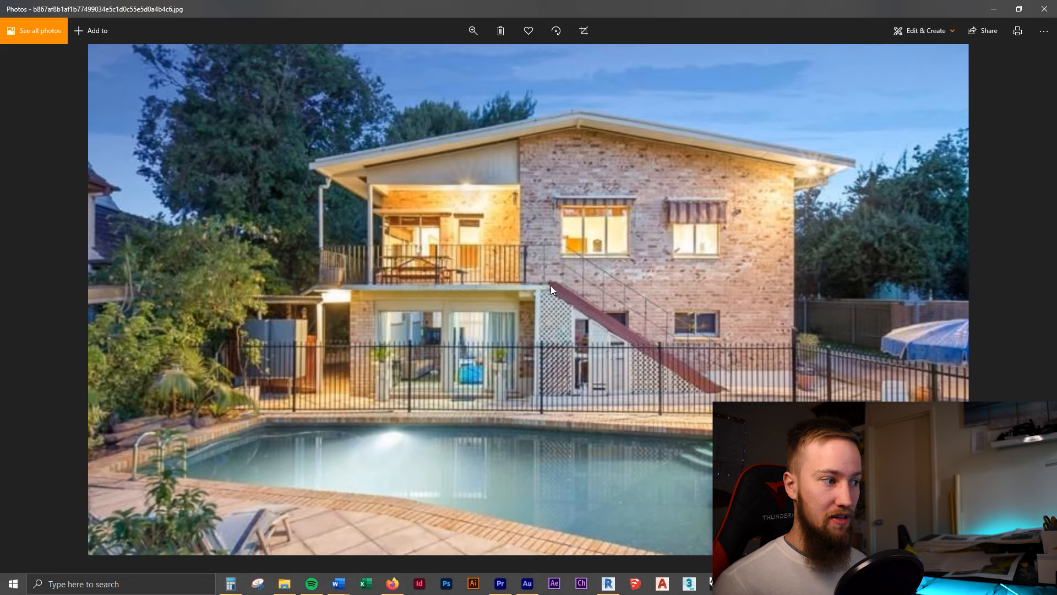
left_click(993, 10)
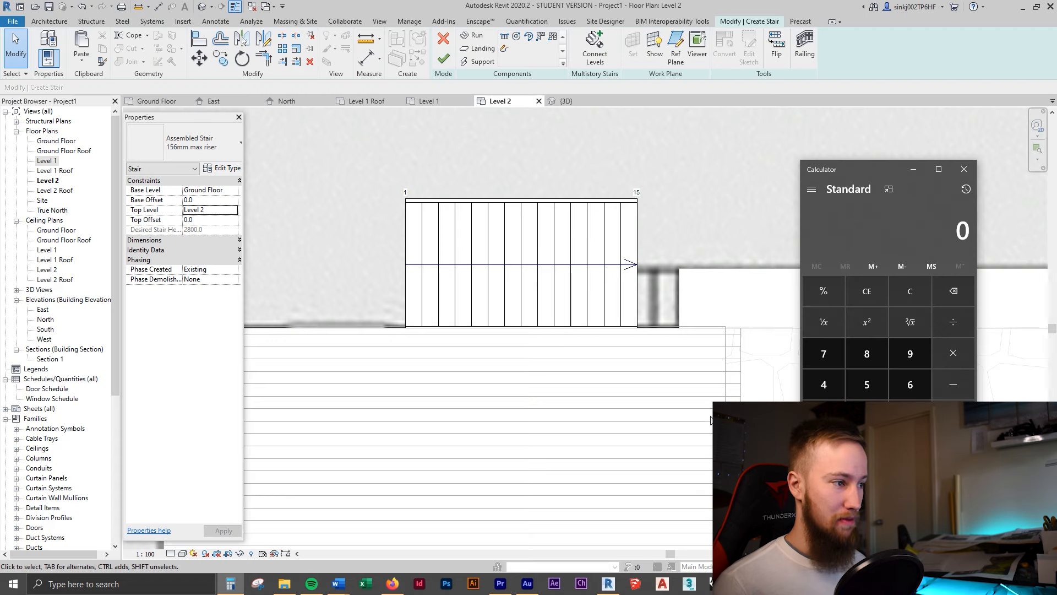
- Divide the 3300 mm available length by a 180 mm tread depth in Calculator to find how many treads fit
type("3300/")
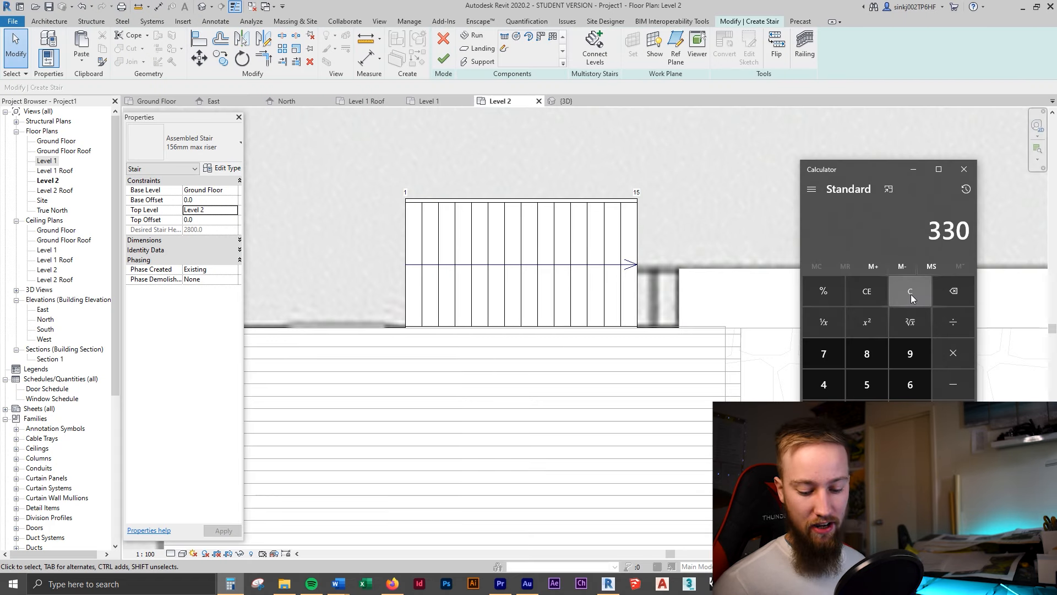
type("180")
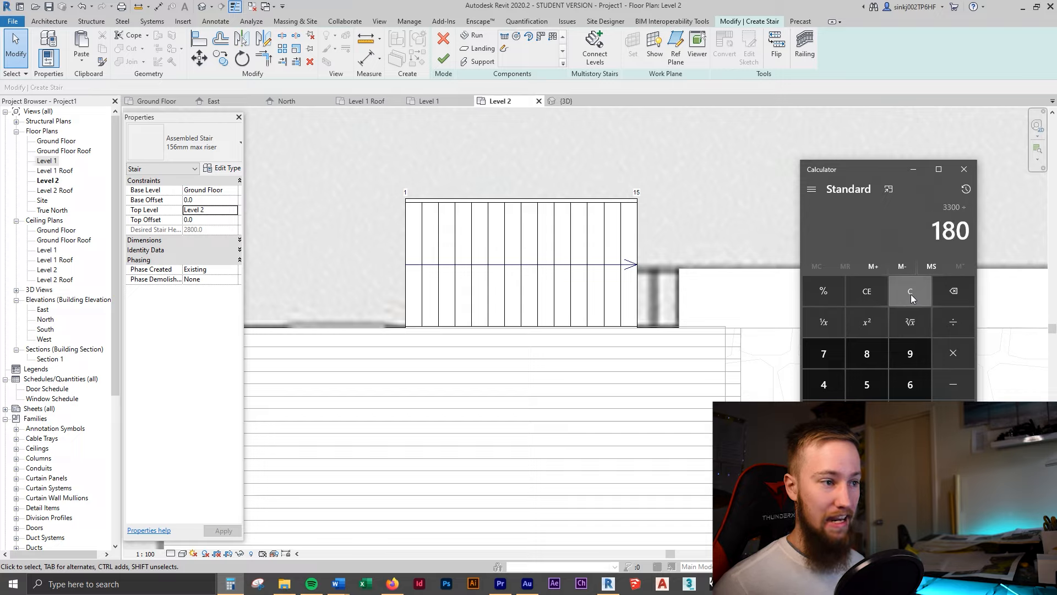
key("Return")
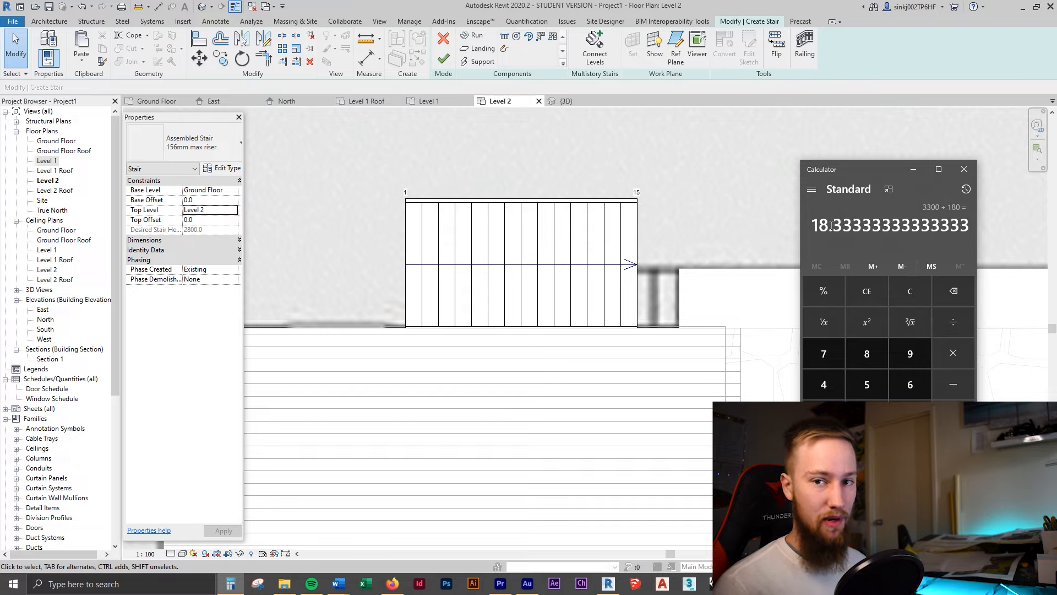
left_click(911, 291)
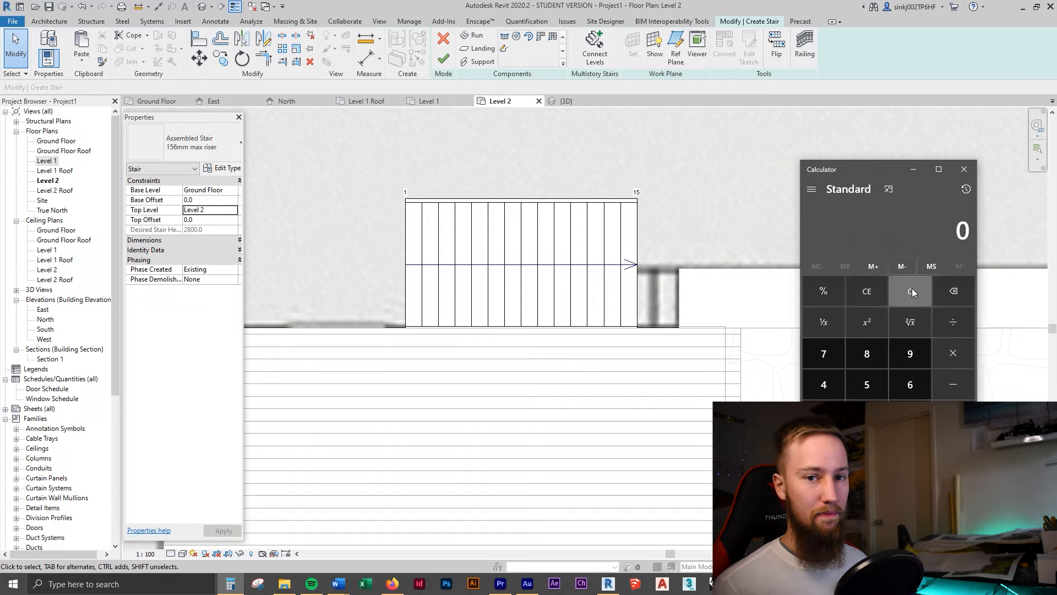
type("11,118")
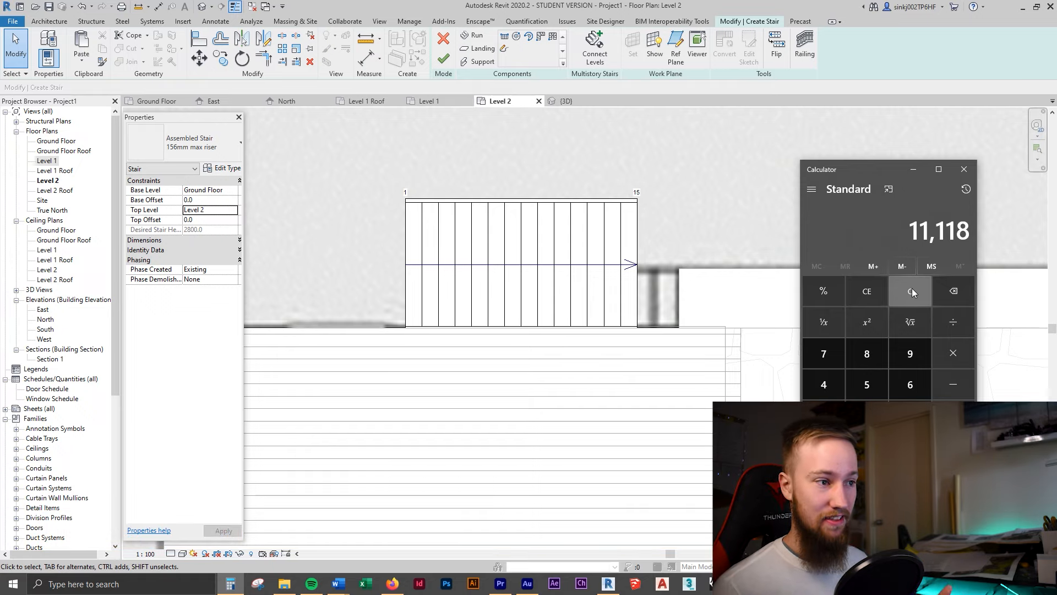
left_click(912, 288)
type("18")
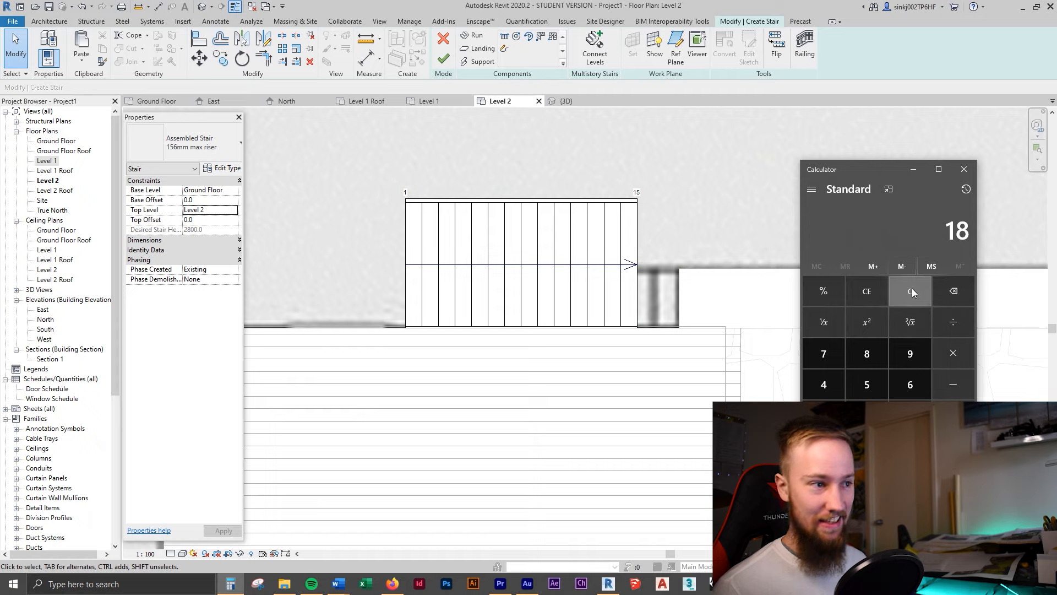
- Set the external stair type's Minimum Tread Depth to 180 mm and its Maximum Riser Height to 155 mm
left_click(521, 209)
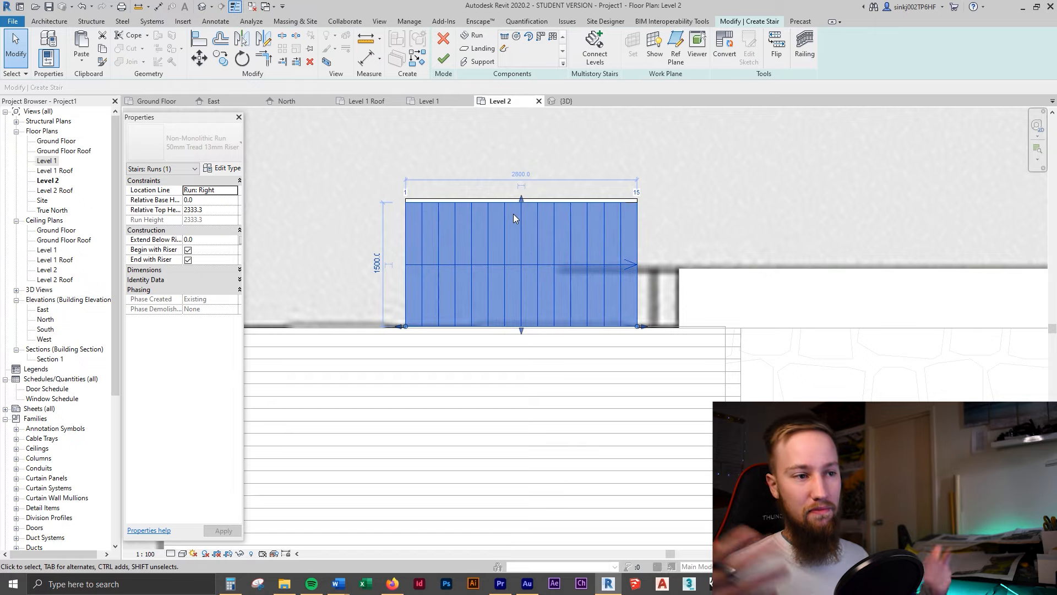
key("Escape")
left_click(227, 168)
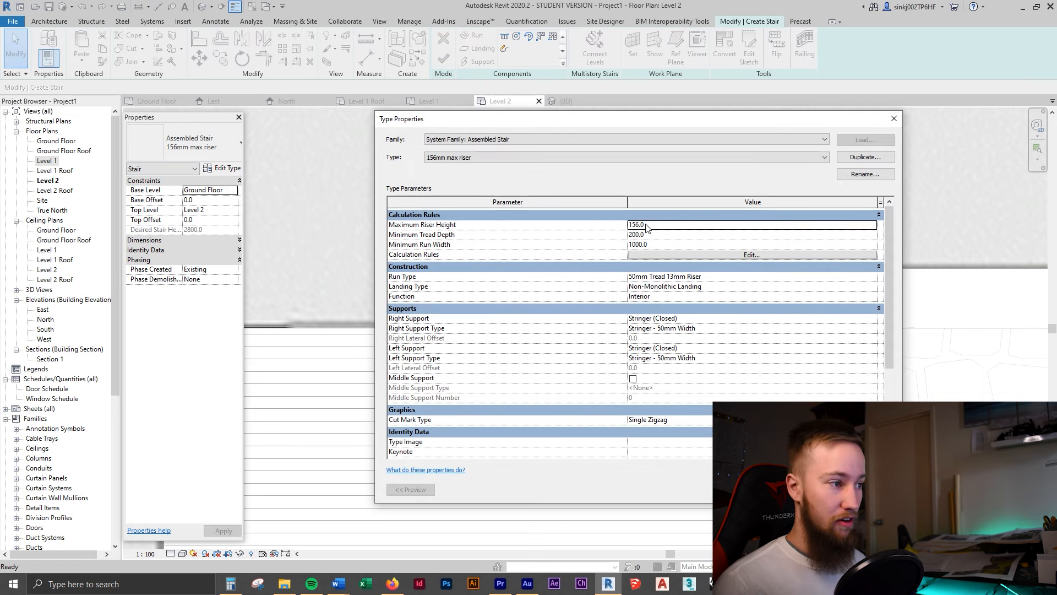
left_click(650, 236)
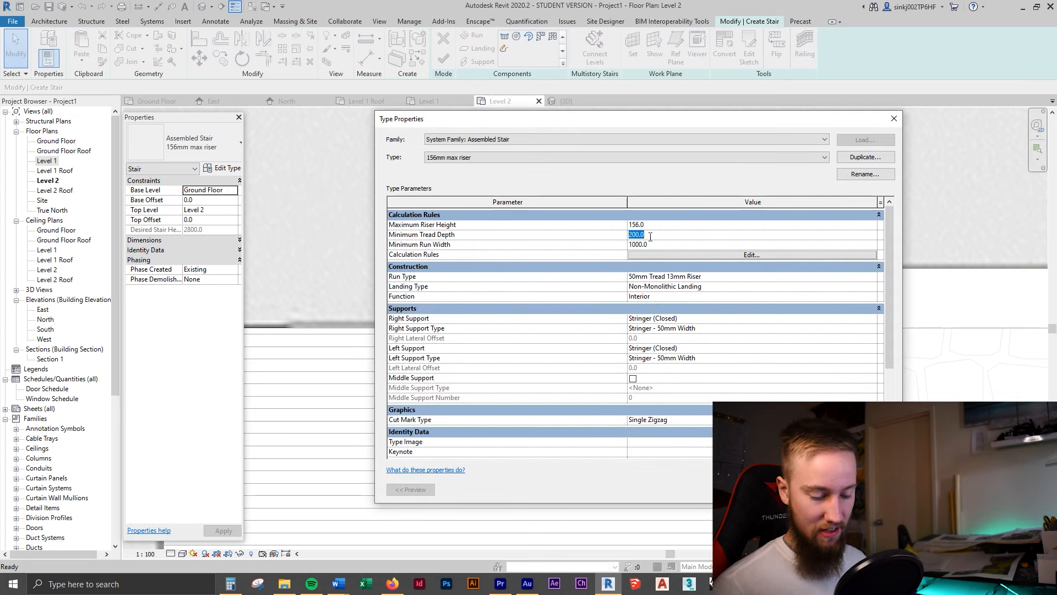
left_click(650, 224)
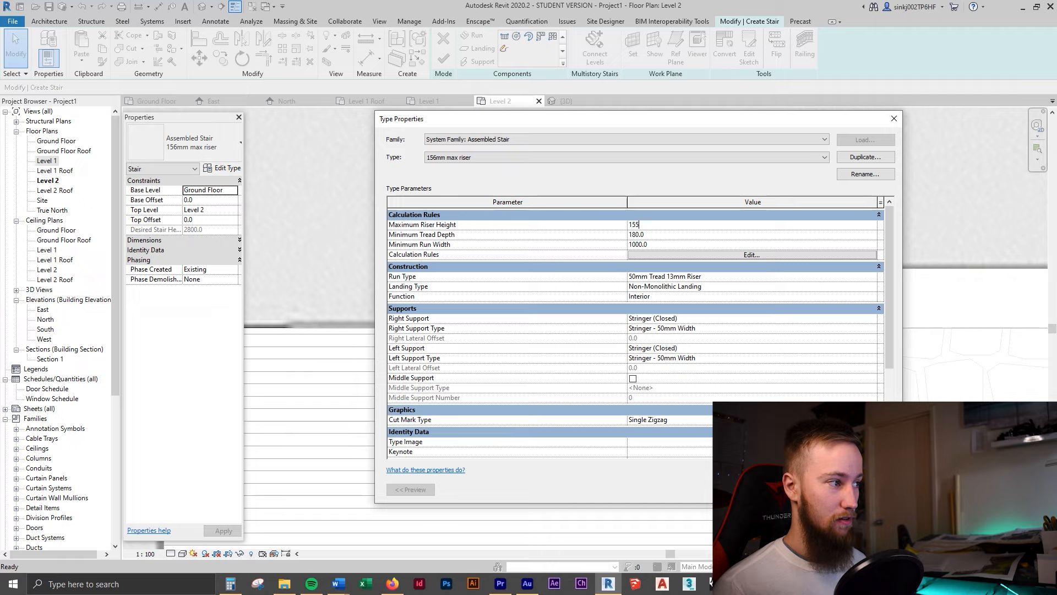
- Rename the external stair's type as "155mm max riser 180mm going" and accept the type changes
left_click(882, 174)
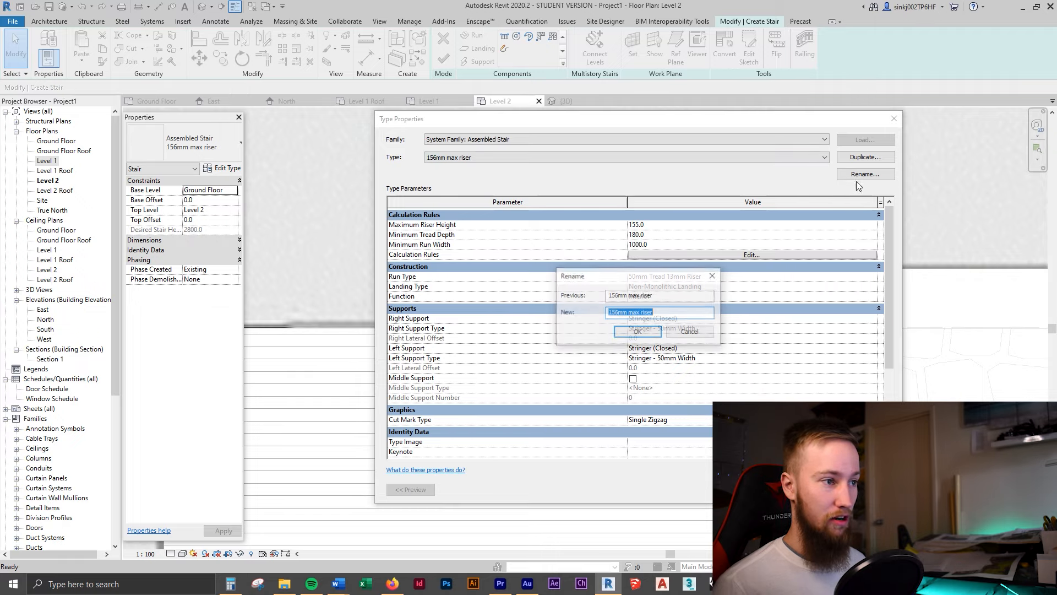
left_click(649, 312)
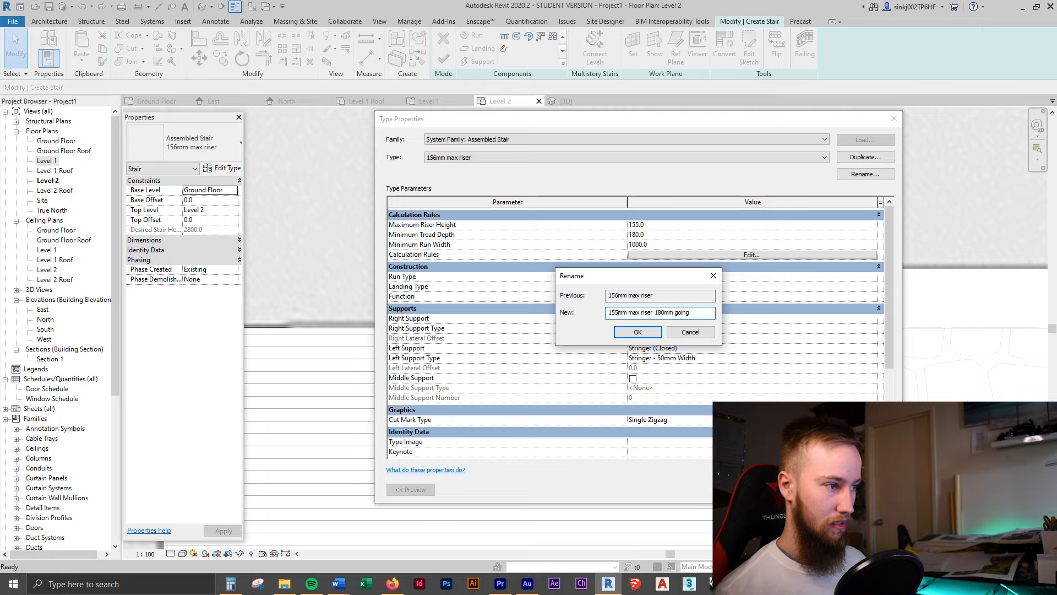
key("Return")
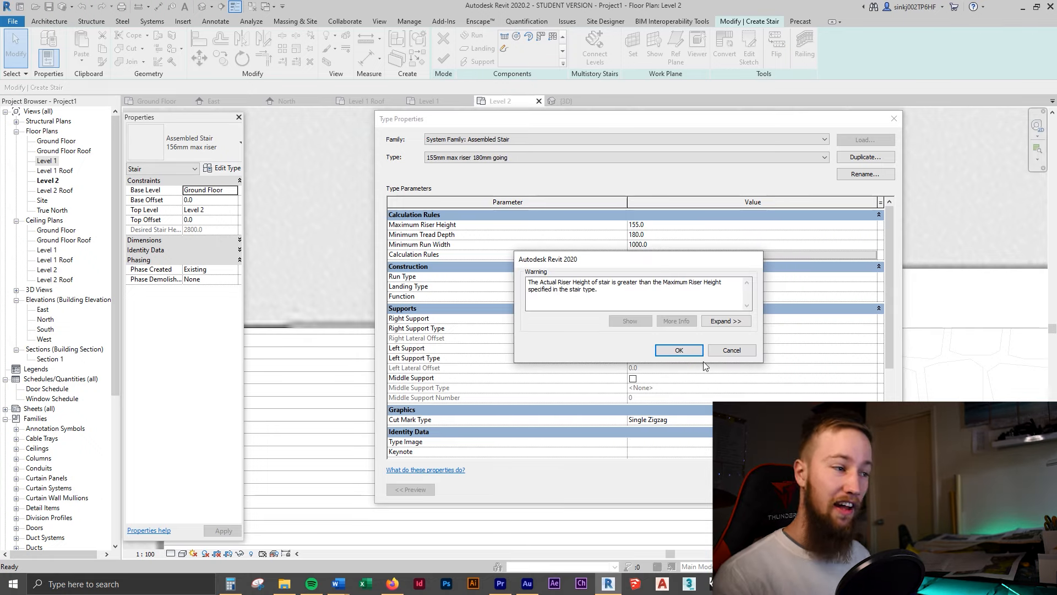
left_click(692, 354)
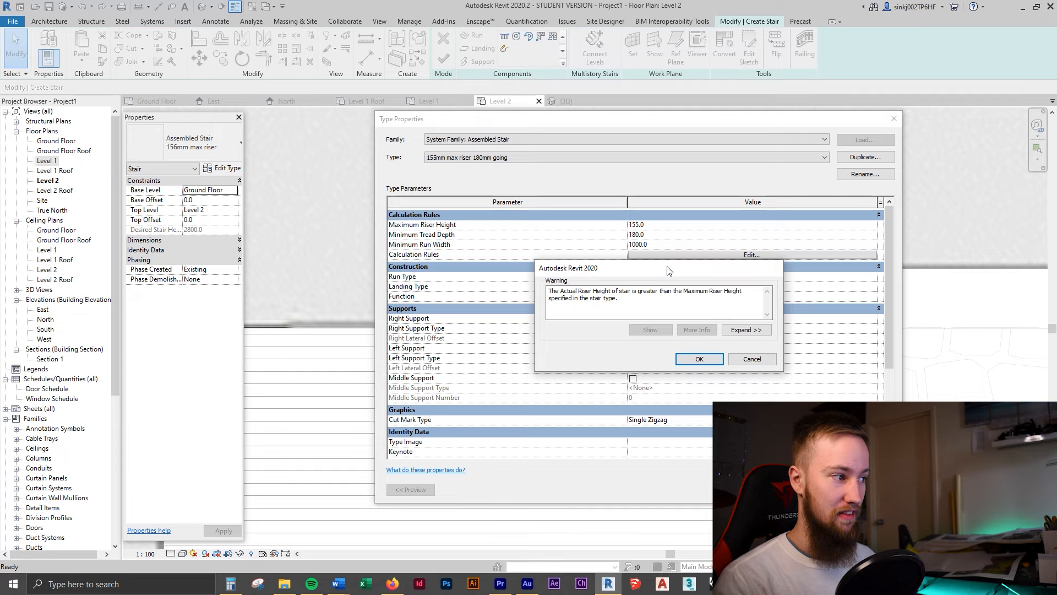
left_click(699, 359)
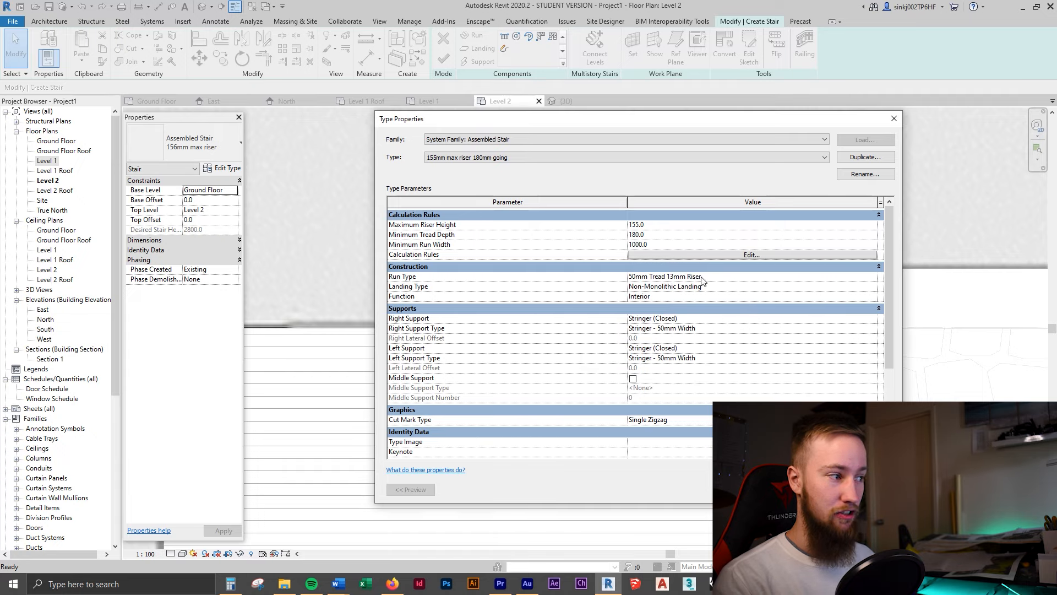
scroll(704, 330, "down", 3)
scroll(710, 353, "up", 3)
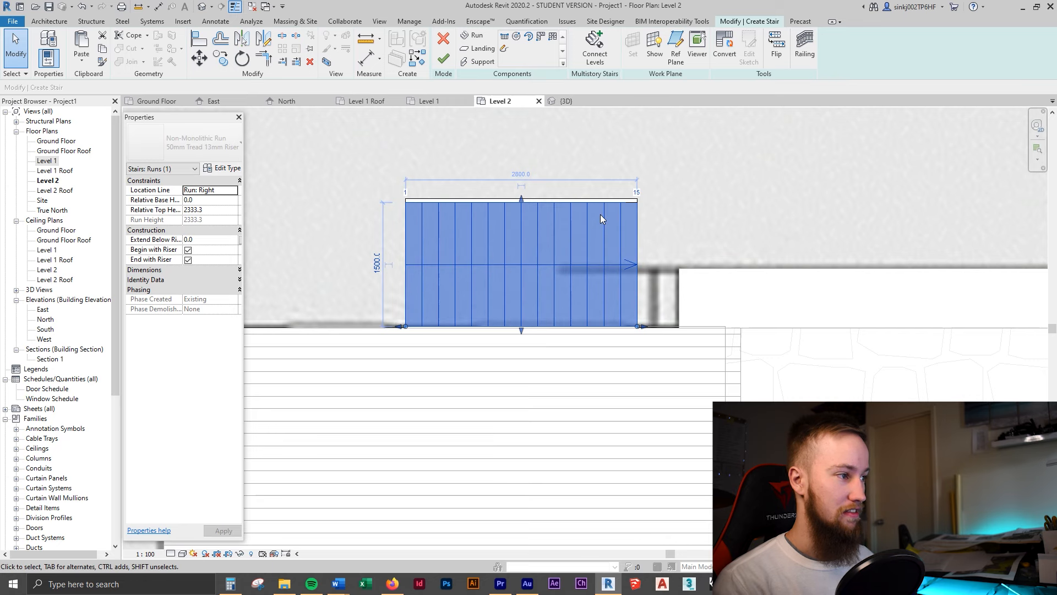
- Replace the 15-riser run with a straight 18-riser run over the Ground Floor plan's external Up flight, and check its top in 3D
key("Delete")
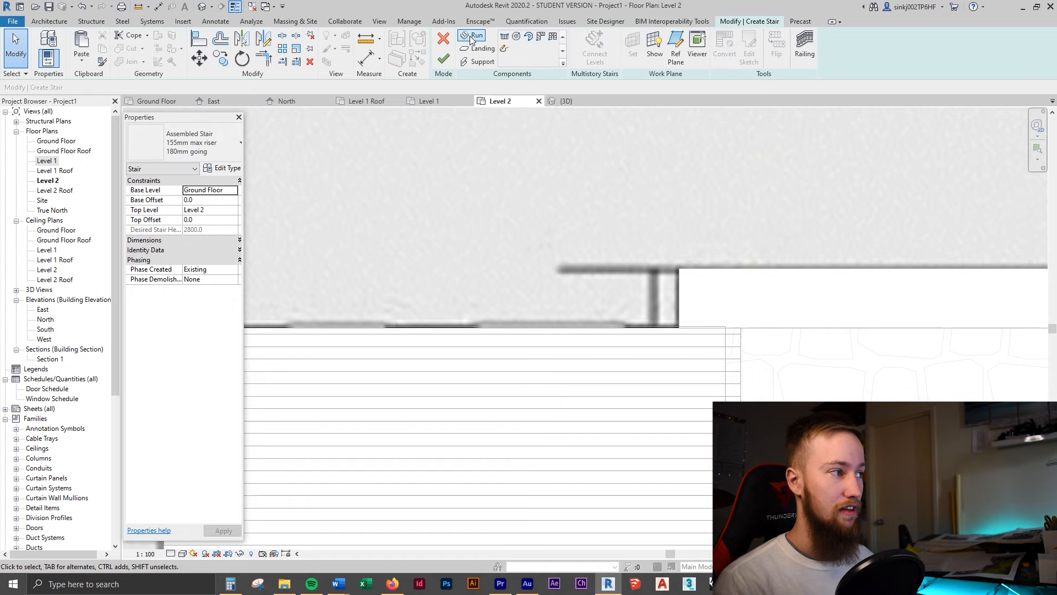
left_click(471, 38)
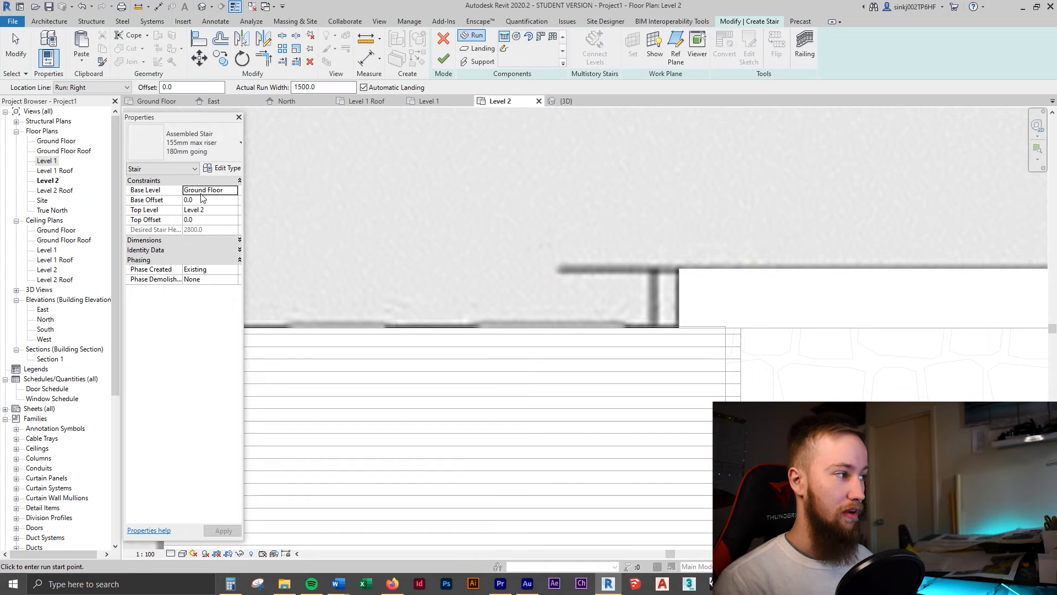
scroll(430, 289, "down", 5)
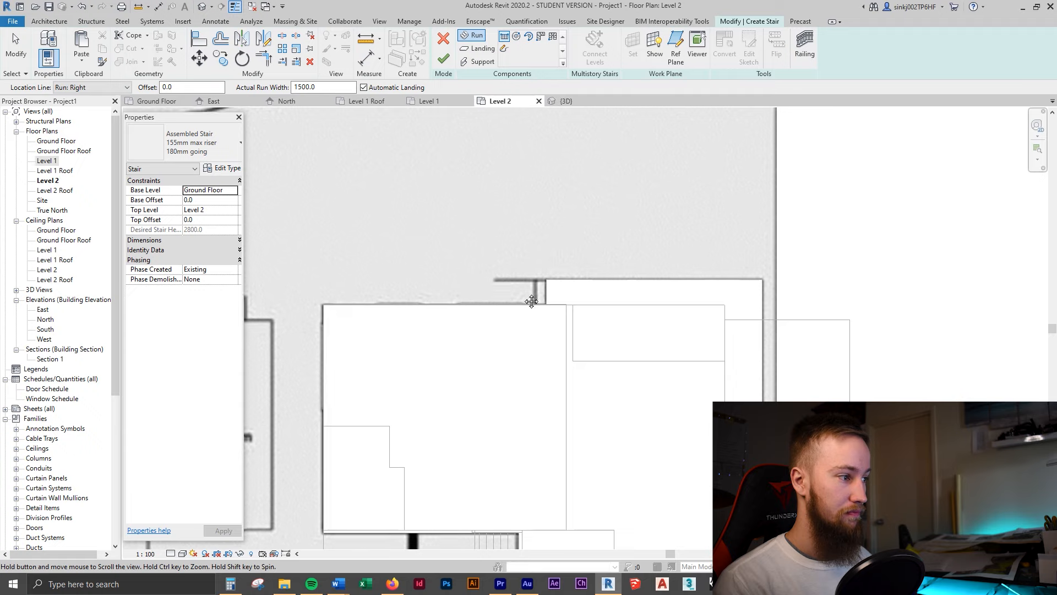
left_click(156, 101)
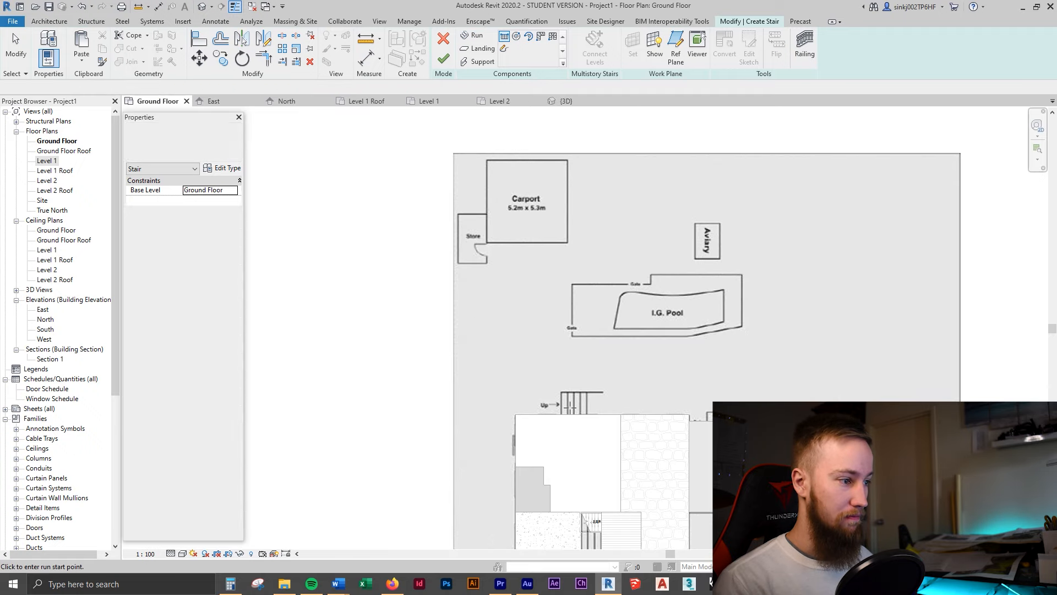
scroll(556, 397, "up", 5)
left_click(544, 425)
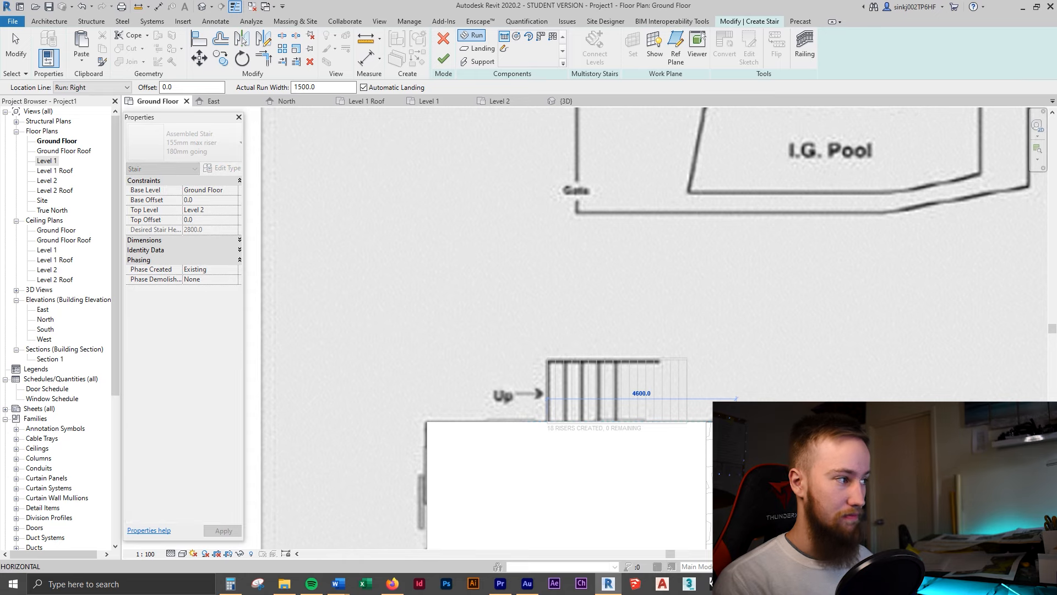
left_click(736, 397)
left_click(560, 102)
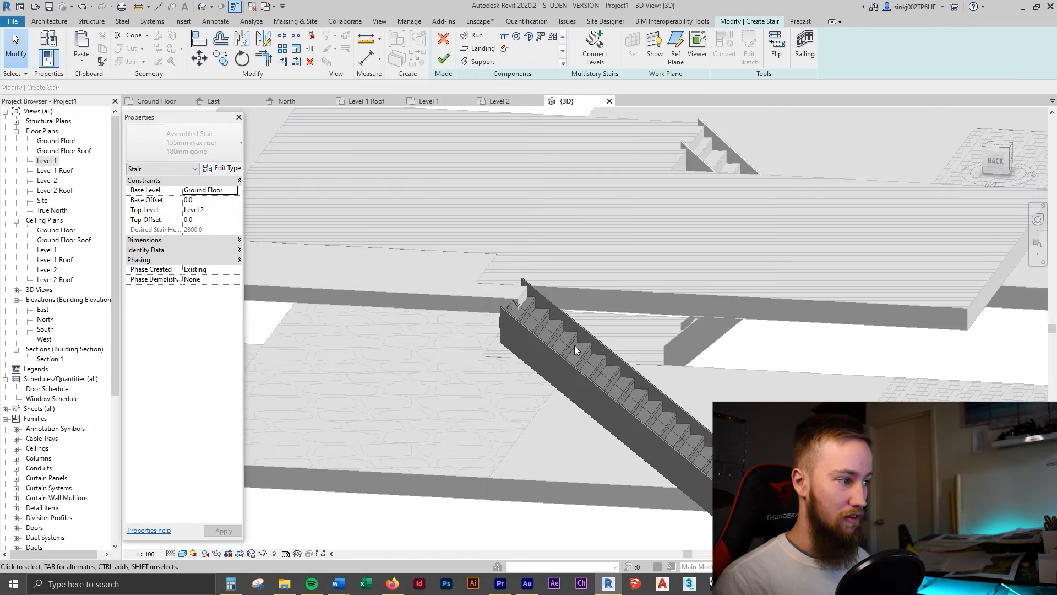
scroll(561, 337, "up", 4)
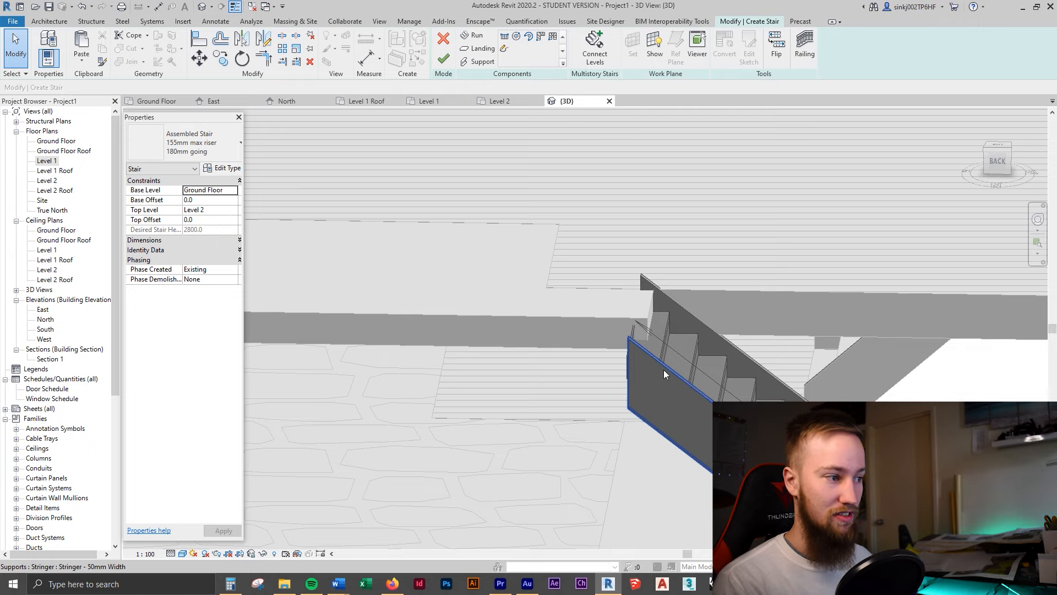
- Align the top end of the 18-riser run with the edge of the Insitu Concrete 225mm floor in the Level 2 plan
left_click(501, 101)
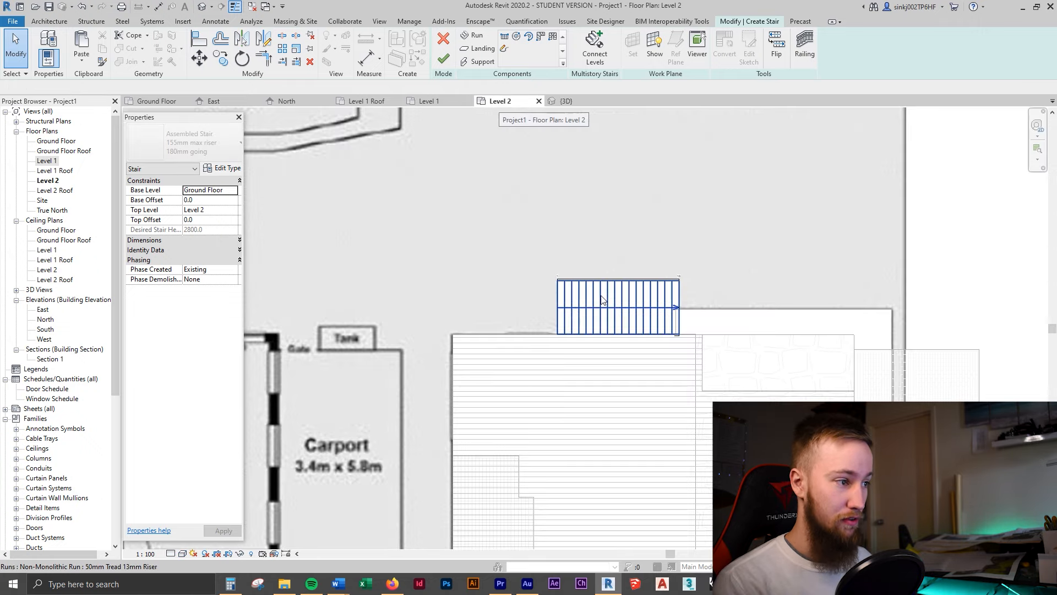
left_click(667, 324)
scroll(667, 323, "up", 3)
scroll(667, 323, "up", 3)
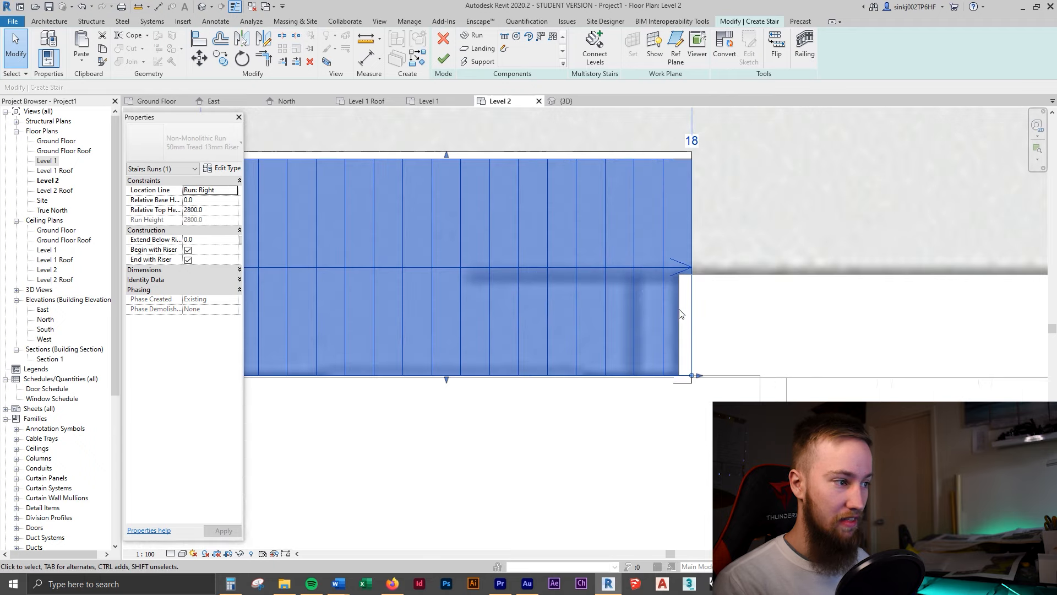
key("a")
key("l")
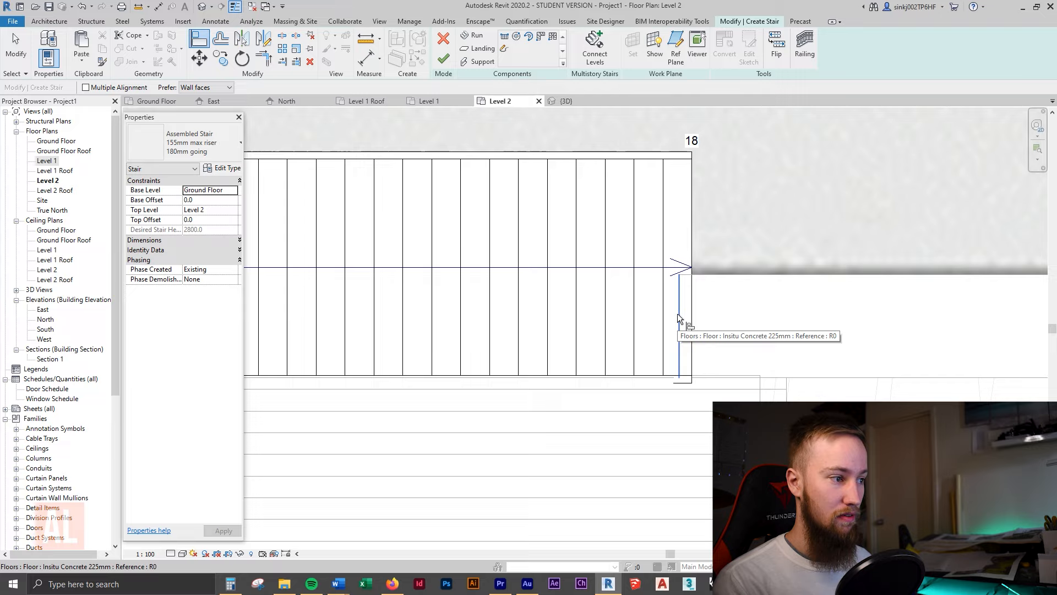
left_click(678, 313)
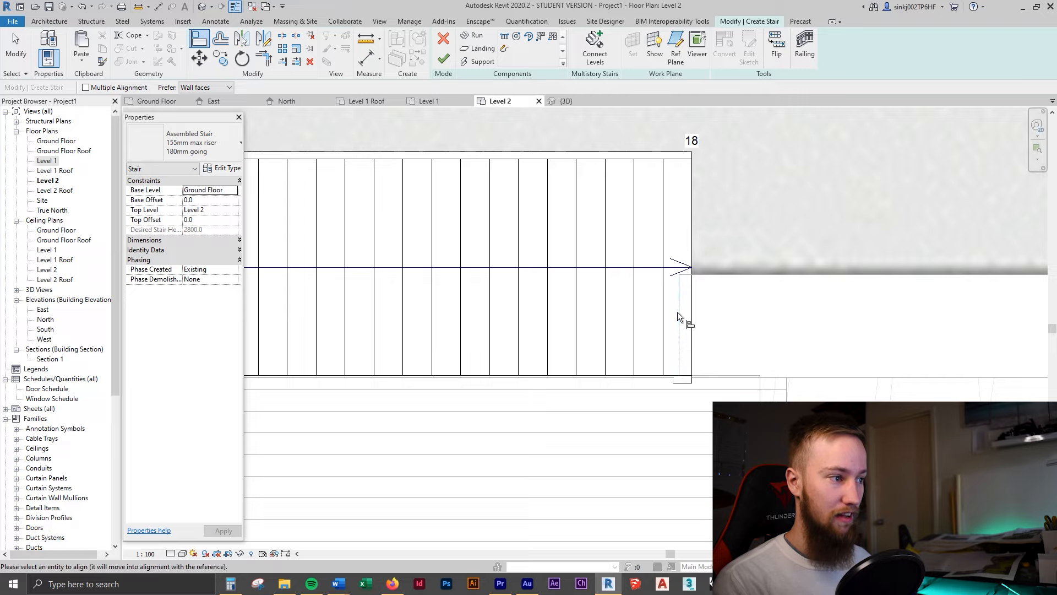
left_click(691, 217)
scroll(692, 218, "down", 3)
scroll(727, 302, "up", 3)
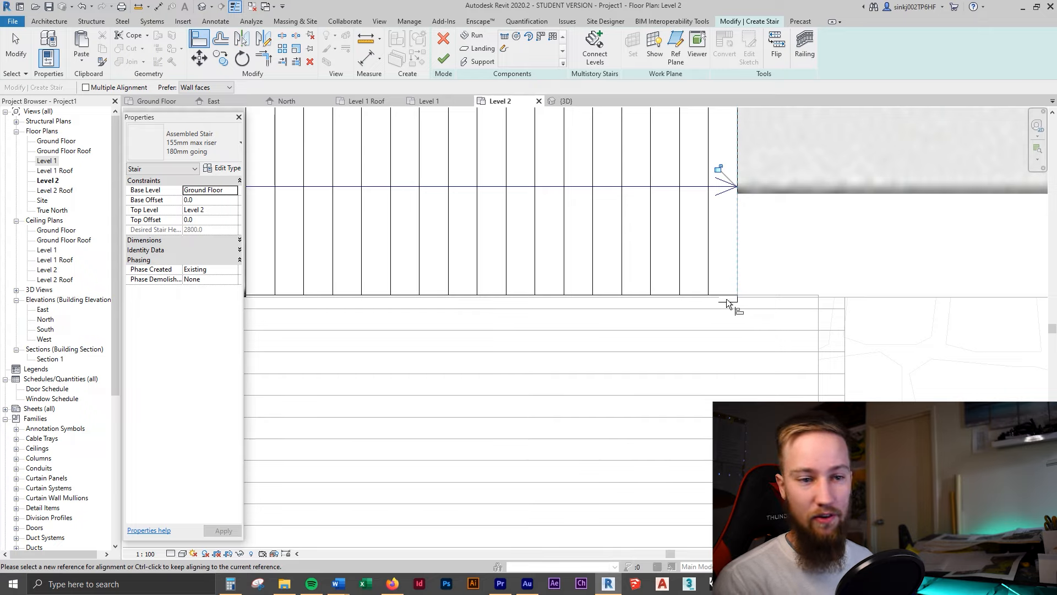
- Examine how the external stair meets the upper balcony in the pool-side photo of the house, and return to the Revit model
key("alt+Tab")
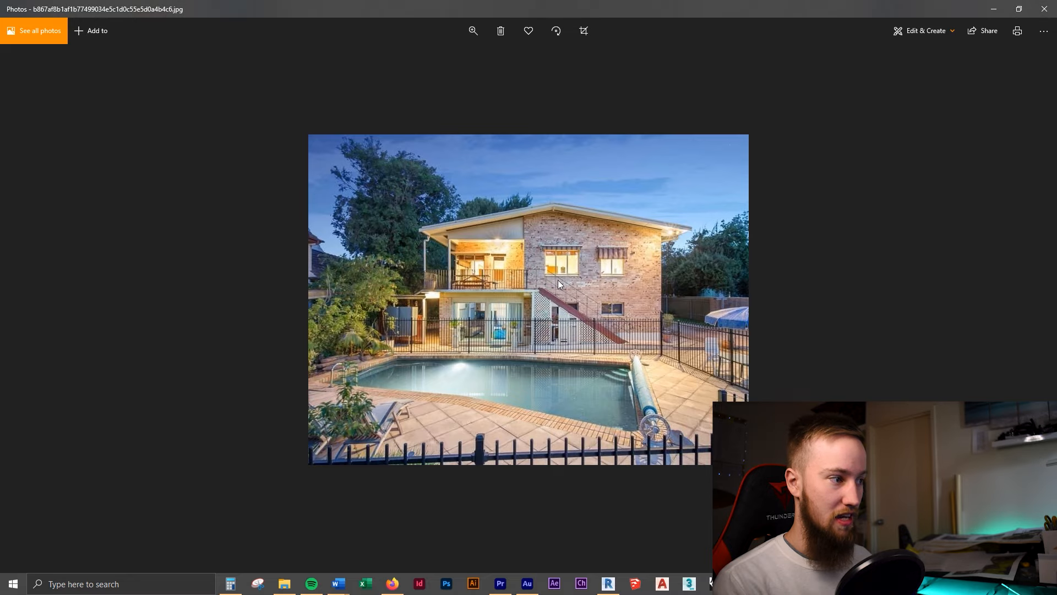
scroll(558, 282, "up", 3)
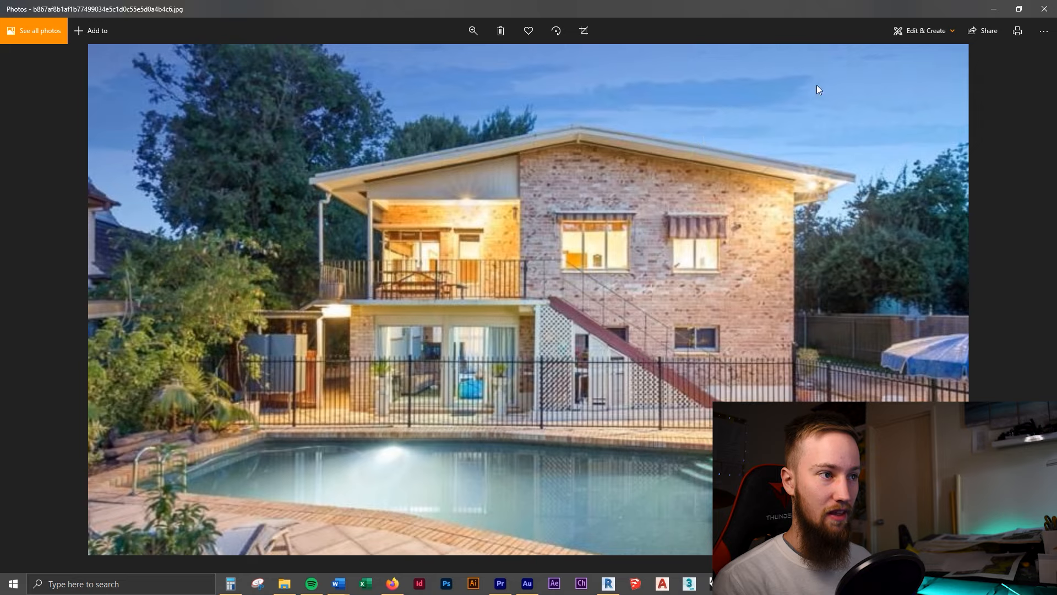
left_click(986, 13)
scroll(586, 303, "down", 3)
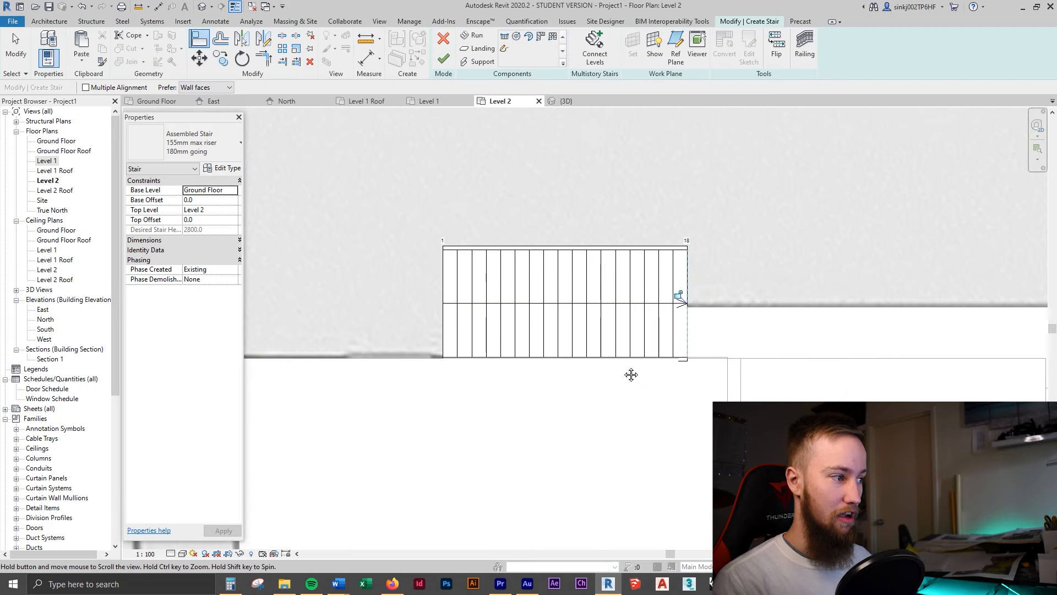
- Finish the 18-riser external stair and exit its edit mode
left_click(611, 284)
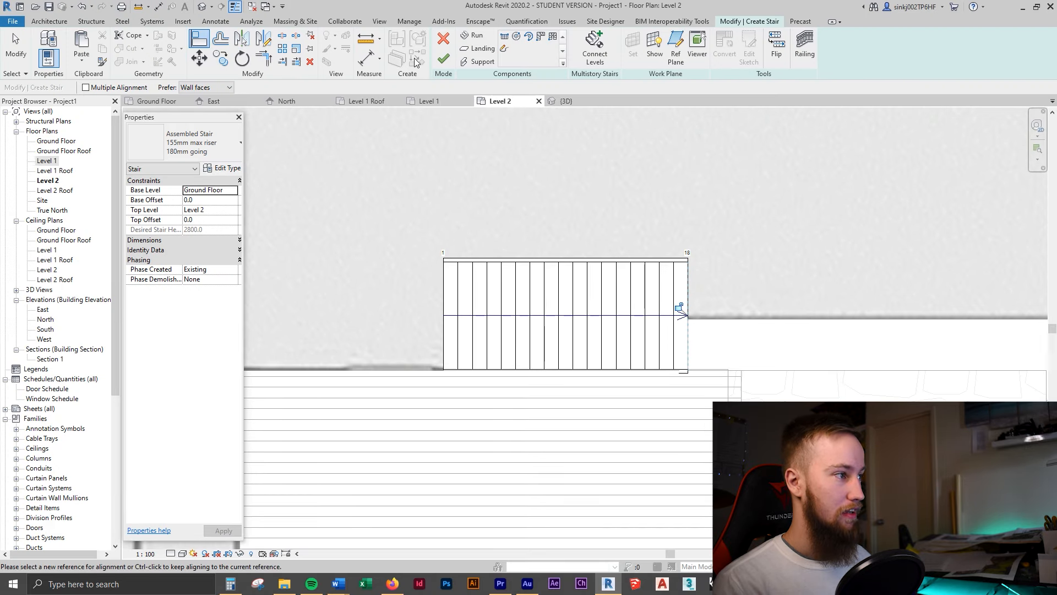
left_click(443, 60)
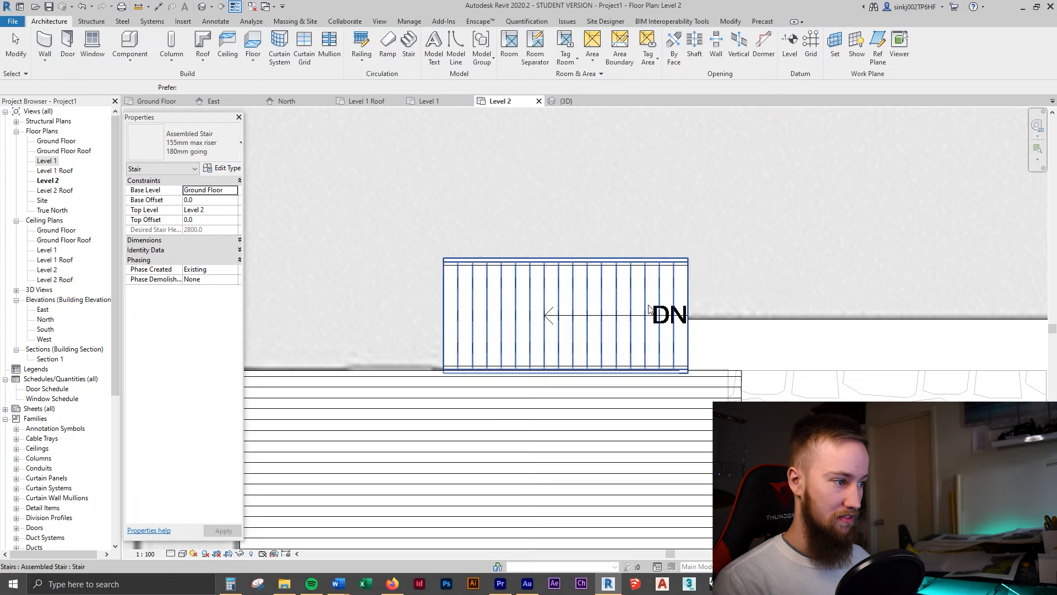
key("Escape")
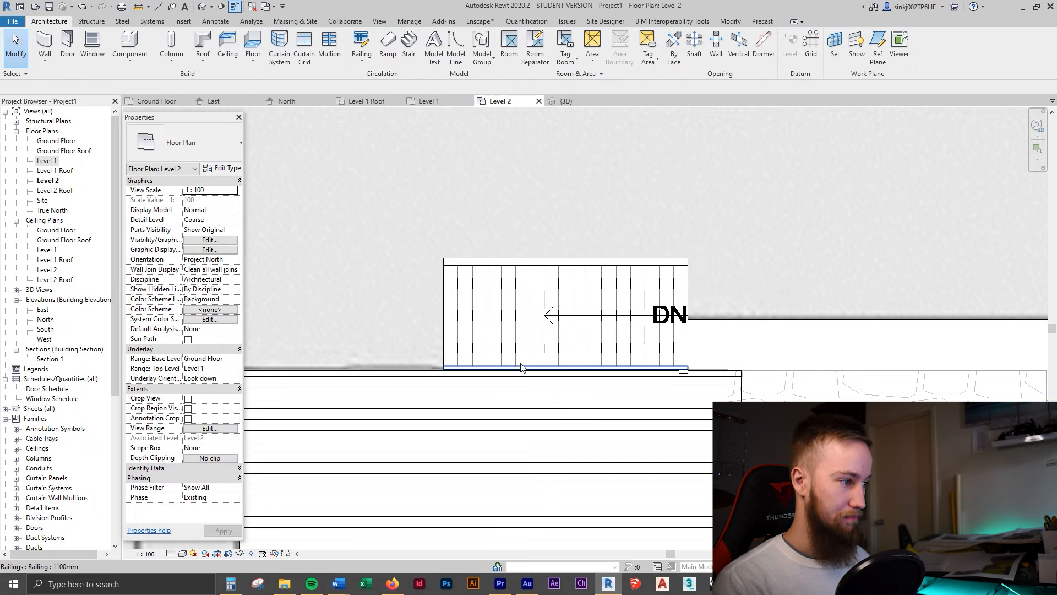
- Examine the external stair, its railings and its landing at the Level 2 slab in the 3D view
left_click(573, 102)
scroll(903, 348, "down", 4)
middle_click_drag(661, 349, 645, 396, "shift")
scroll(655, 407, "up", 6)
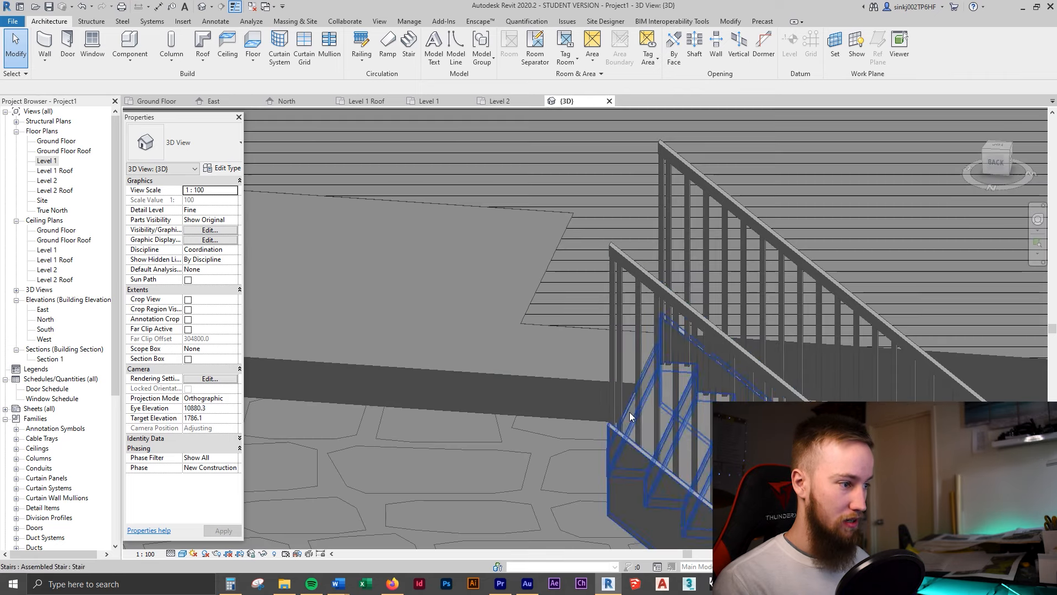
scroll(630, 416, "down", 3)
middle_click_drag(711, 369, 590, 256)
middle_click_drag(793, 308, 727, 354, "shift")
scroll(661, 342, "down", 4)
left_click(597, 358)
middle_click_drag(606, 369, 553, 311, "shift")
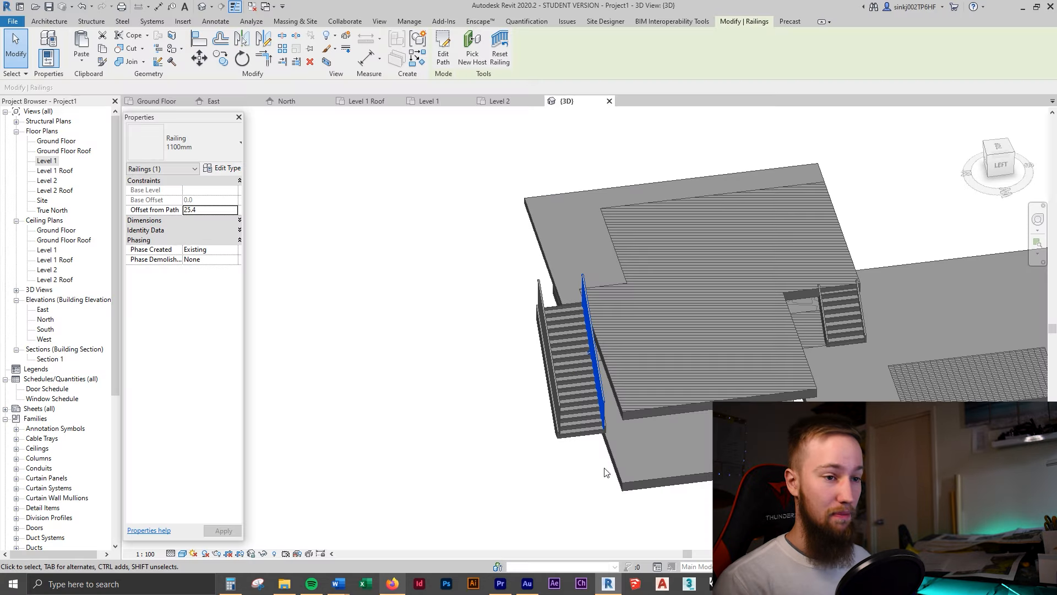
- Compare the stair with the Ground Floor plan image and measure the gap between the balcony's outer line and the wall beside the gate
left_click(156, 101)
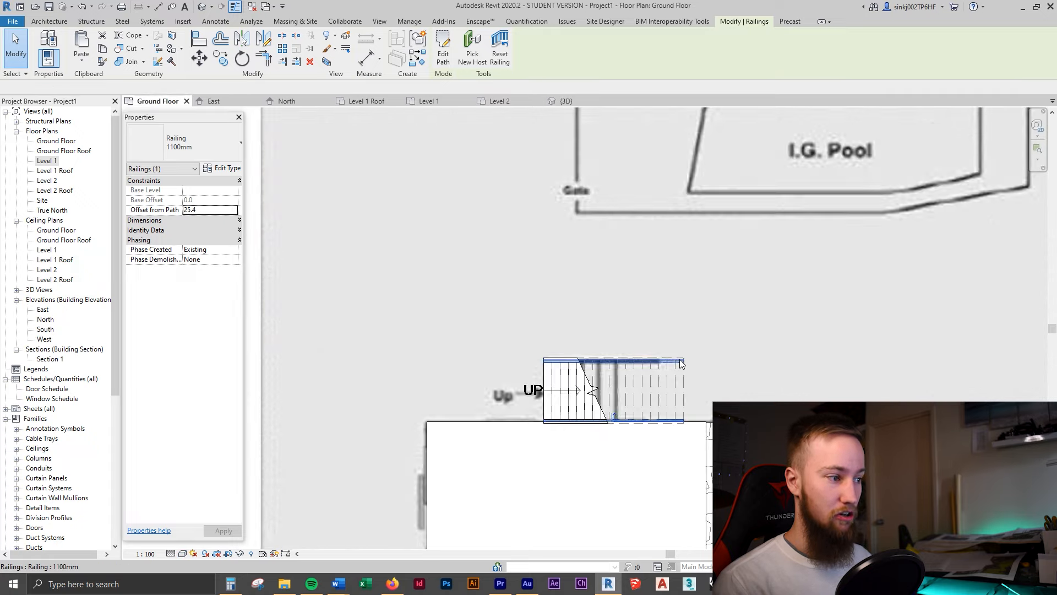
middle_click_drag(716, 376, 562, 322)
scroll(479, 318, "up", 2)
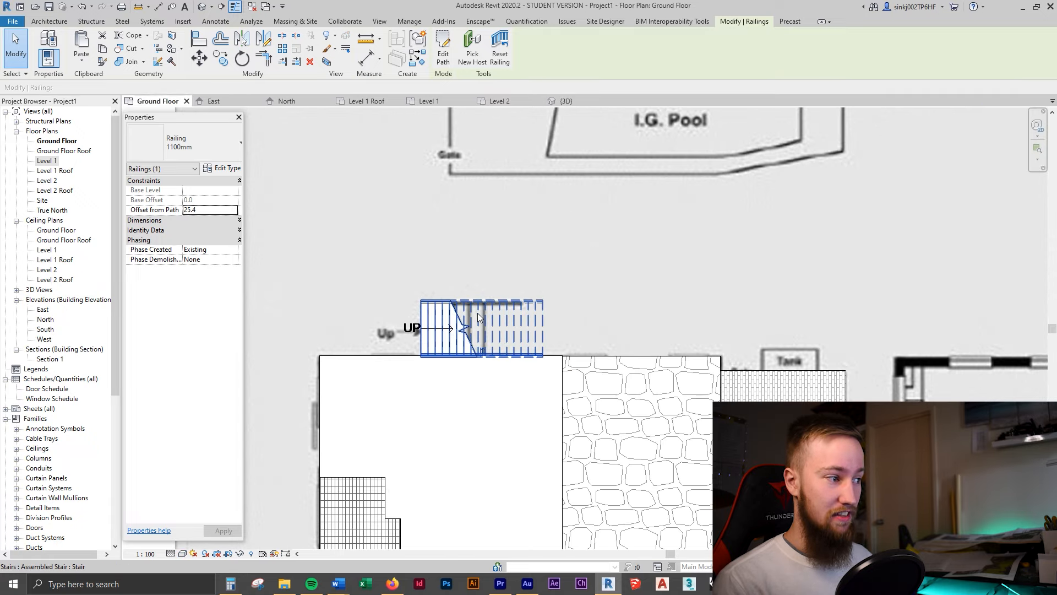
middle_click_drag(507, 358, 420, 351)
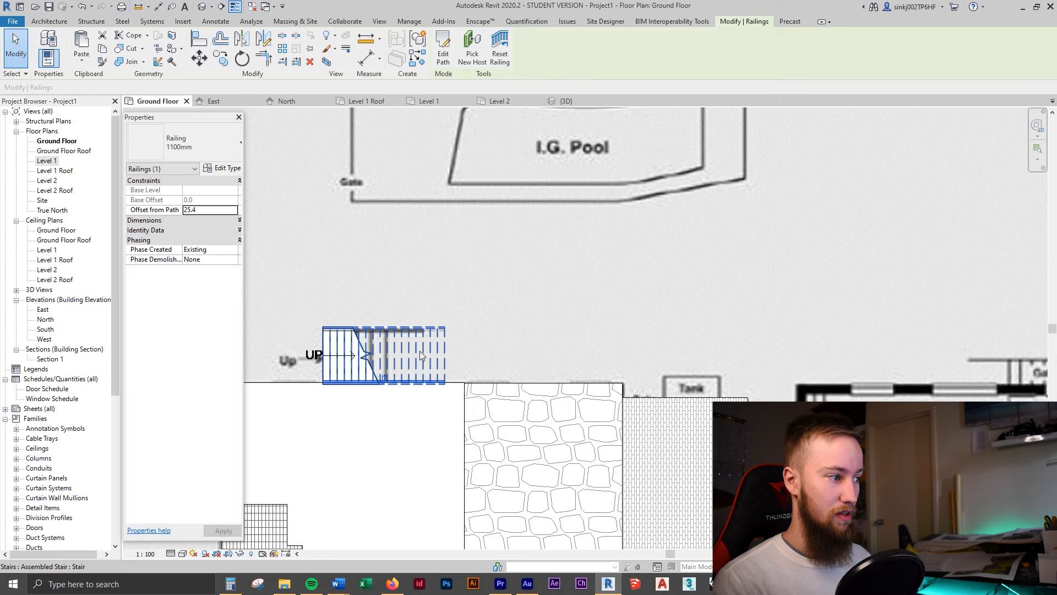
scroll(420, 351, "down", 2)
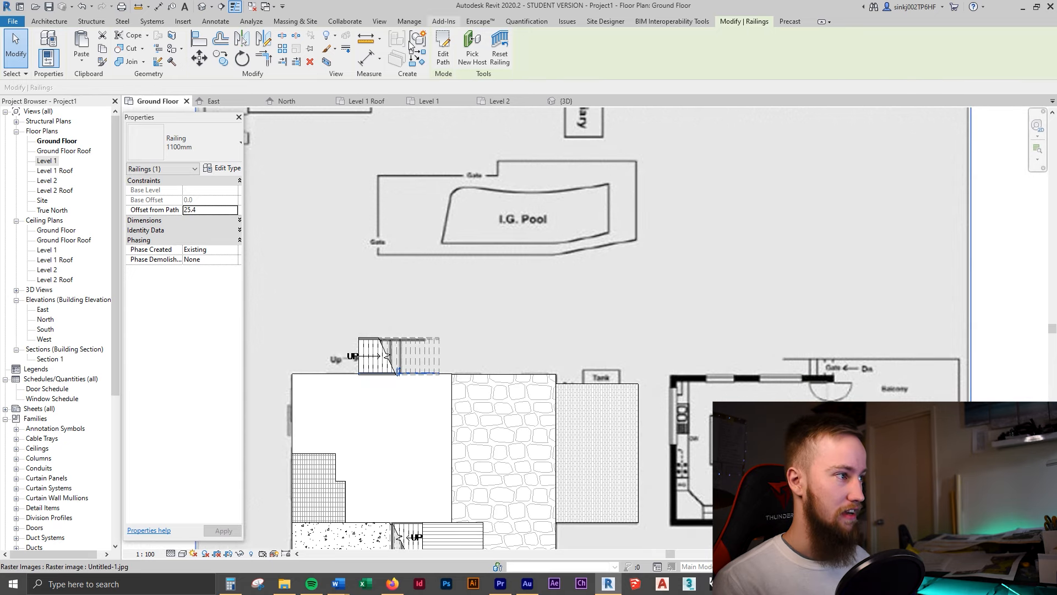
key("m")
key("e")
scroll(707, 375, "up", 6)
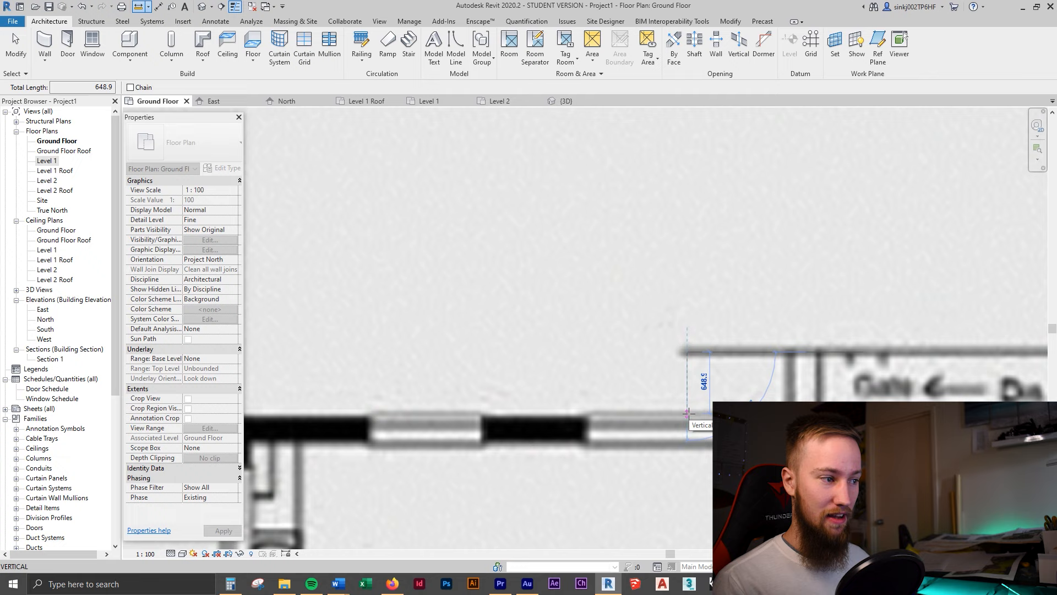
key("Escape")
key("Escape")
scroll(688, 414, "down", 5)
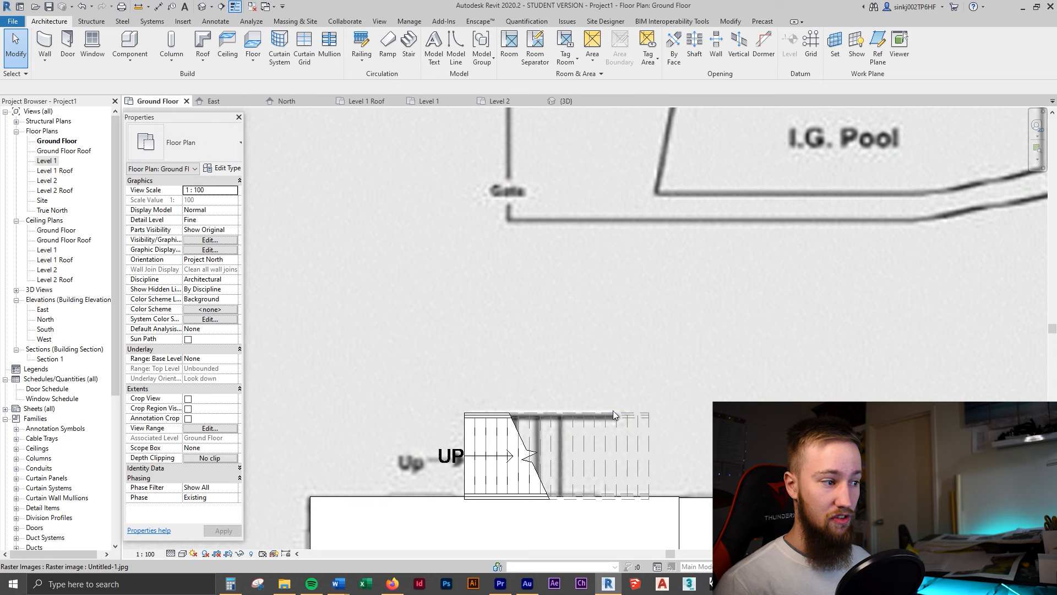
- Delete the 18-riser external stair from the Ground Floor plan
left_click(615, 420)
left_click(628, 418)
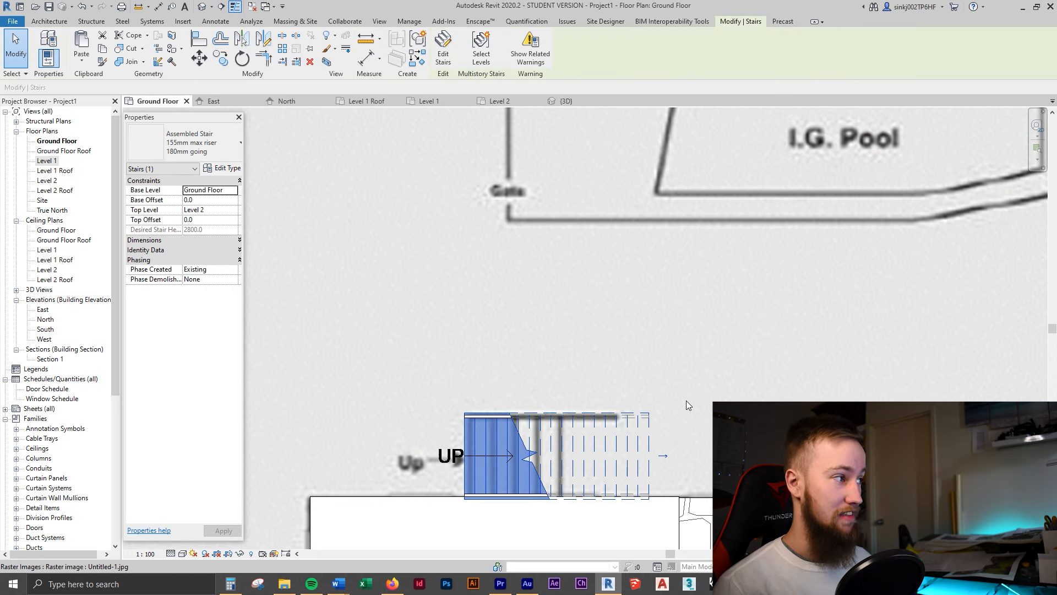
key("Delete")
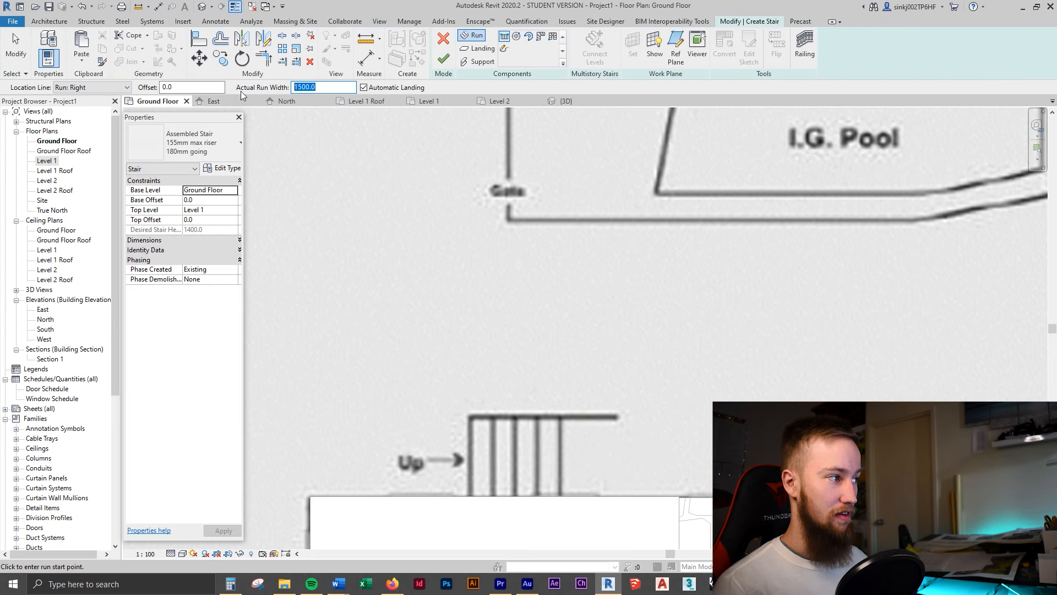
- Set a new stair's top level to Level 2 and draw a straight 19-riser run 1000 mm wide from the start of the plan's Up flight
type("650")
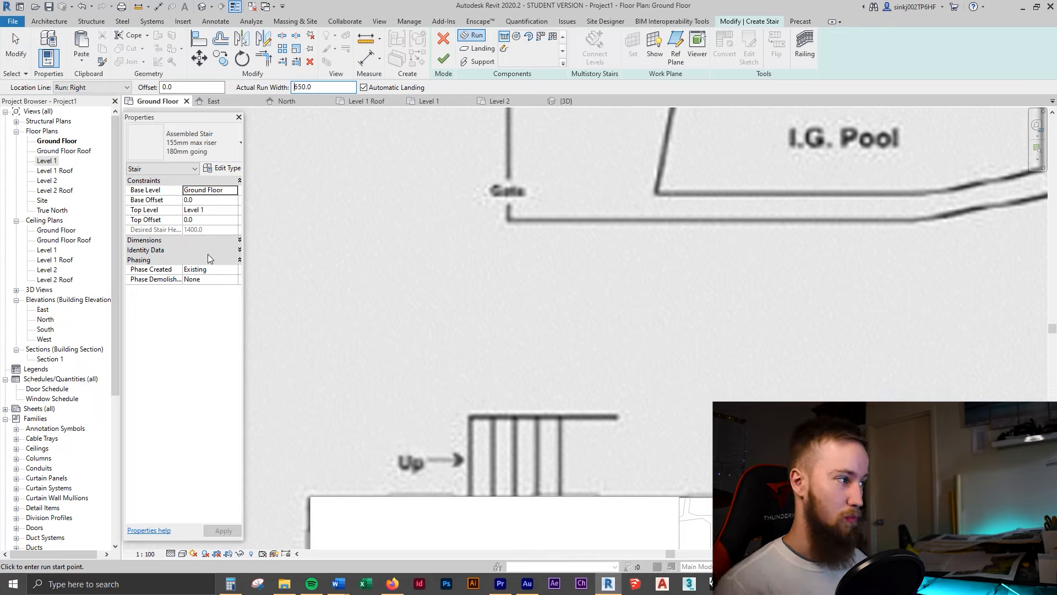
left_click(234, 211)
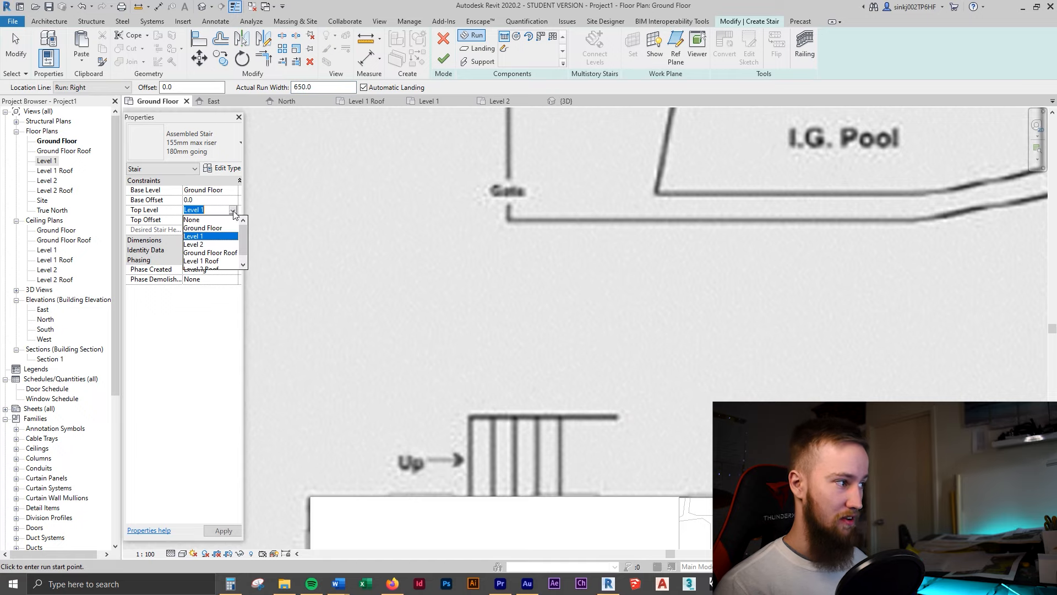
left_click(208, 244)
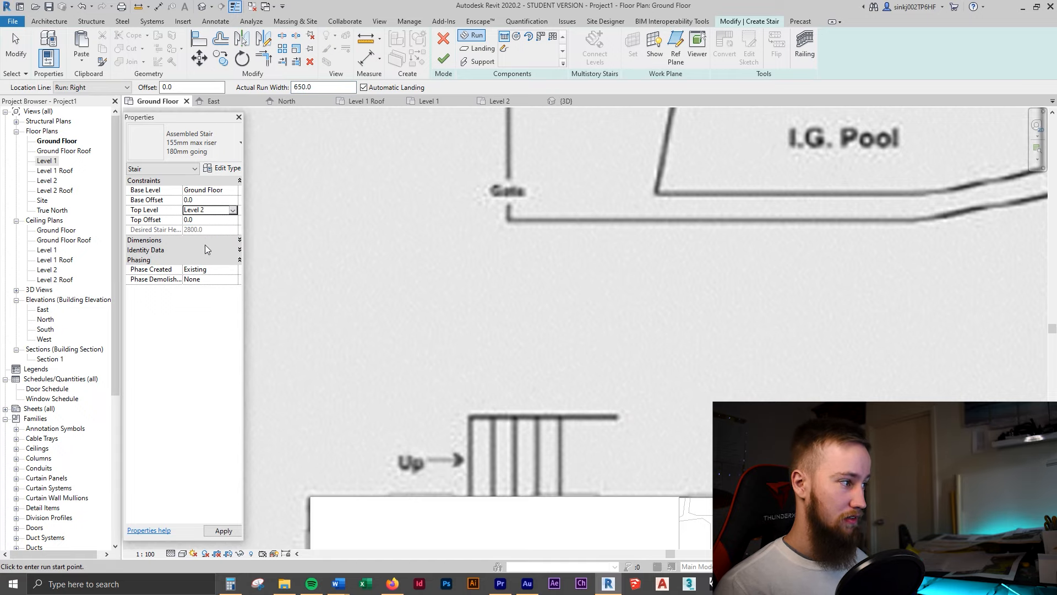
left_click(469, 497)
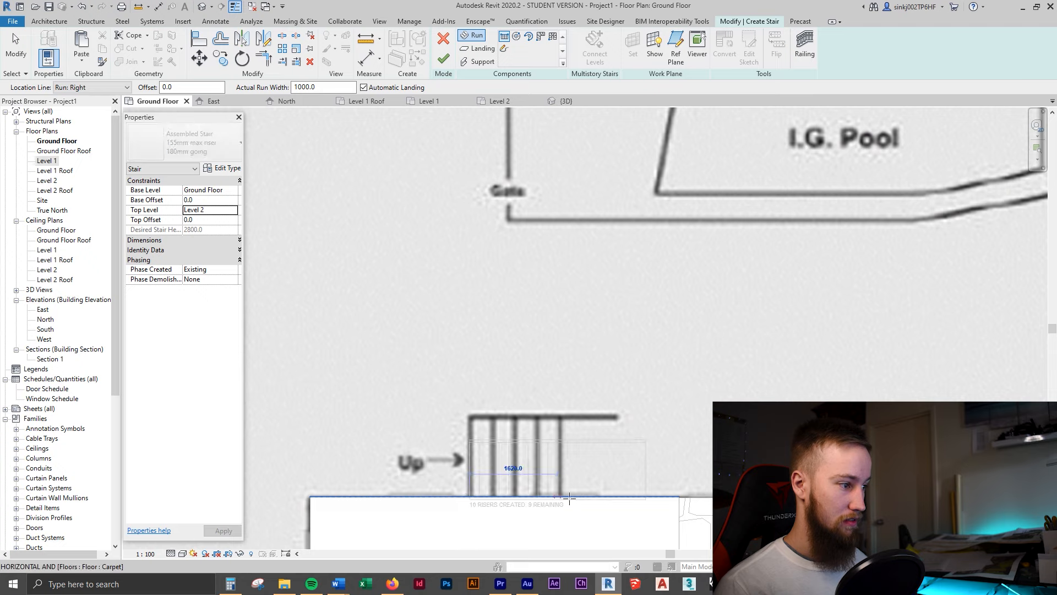
left_click(696, 498)
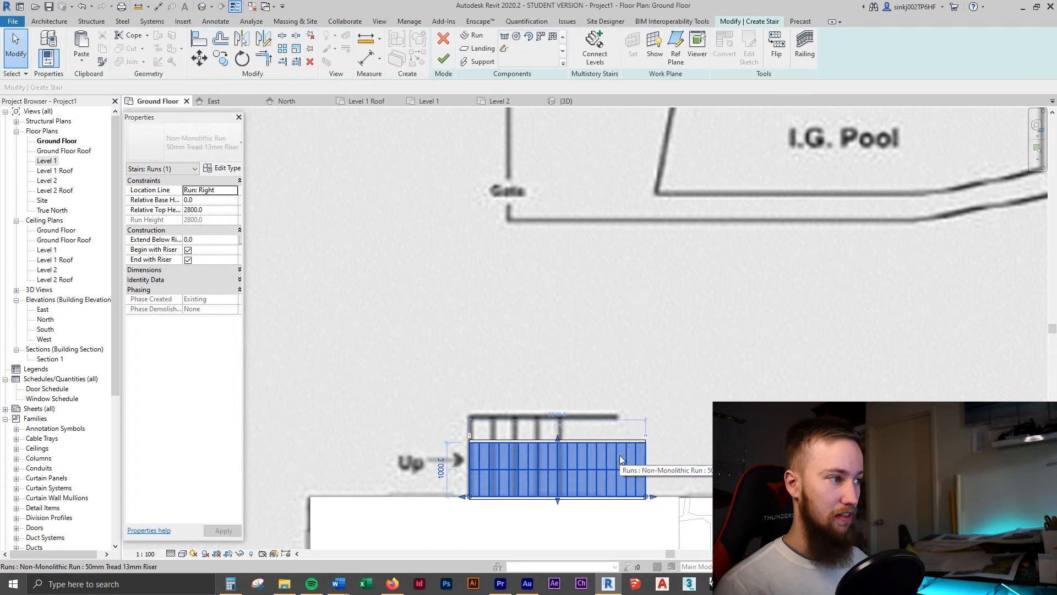
- Align the new run's top end with the Level 2 concrete slab edge and its inner stringer with the adjoining floor edge
left_click(514, 101)
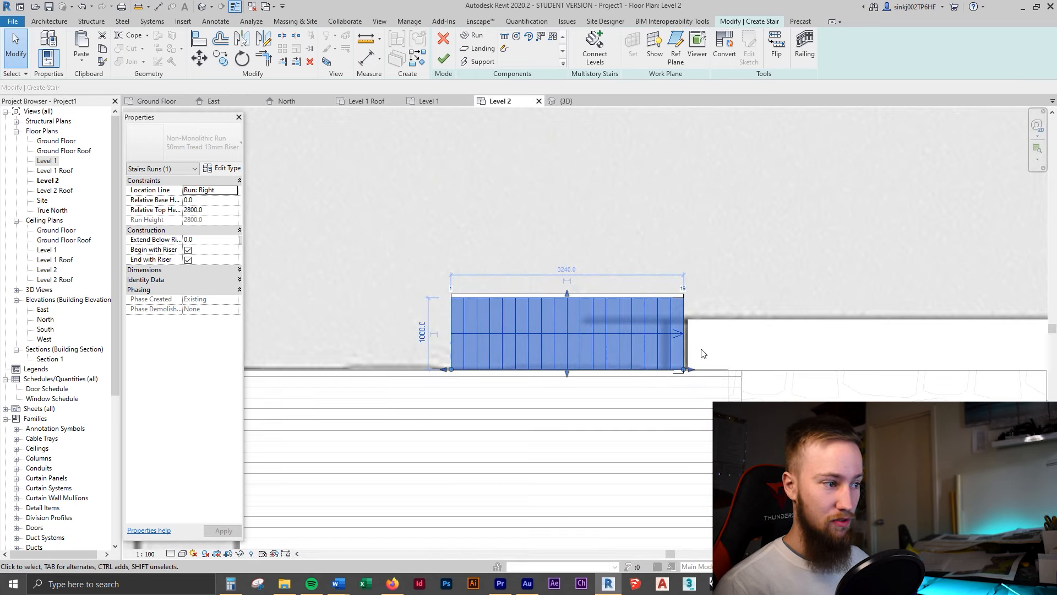
scroll(694, 347, "up", 3)
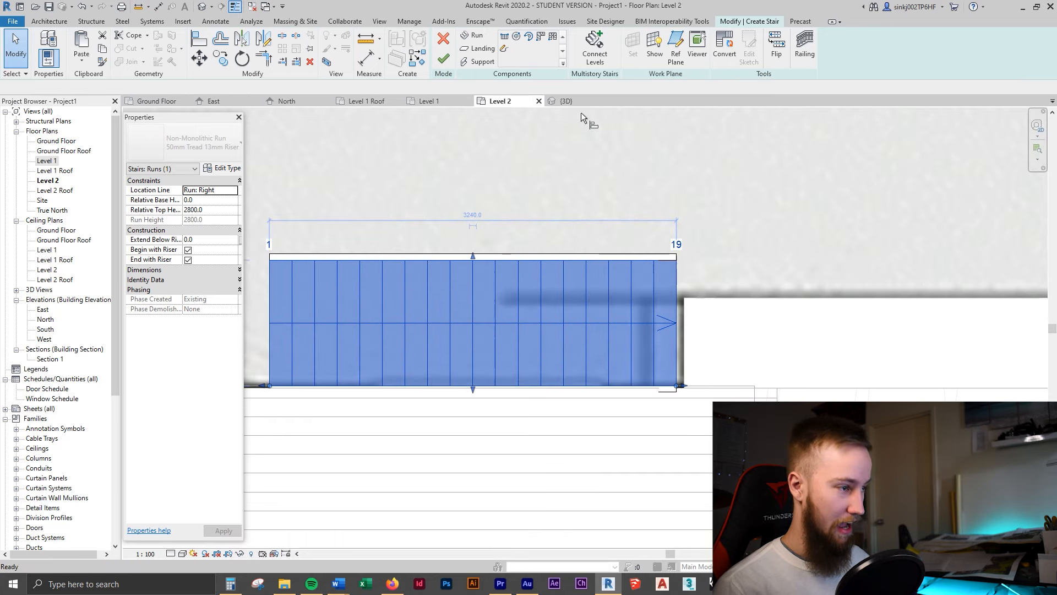
key("a")
key("l")
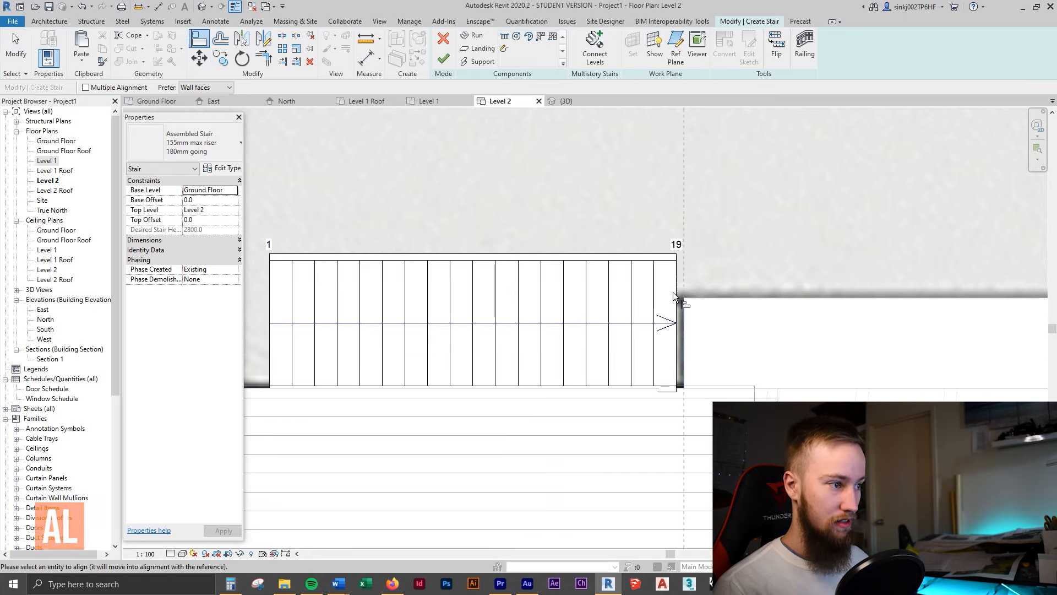
left_click(674, 291)
scroll(669, 386, "up", 3)
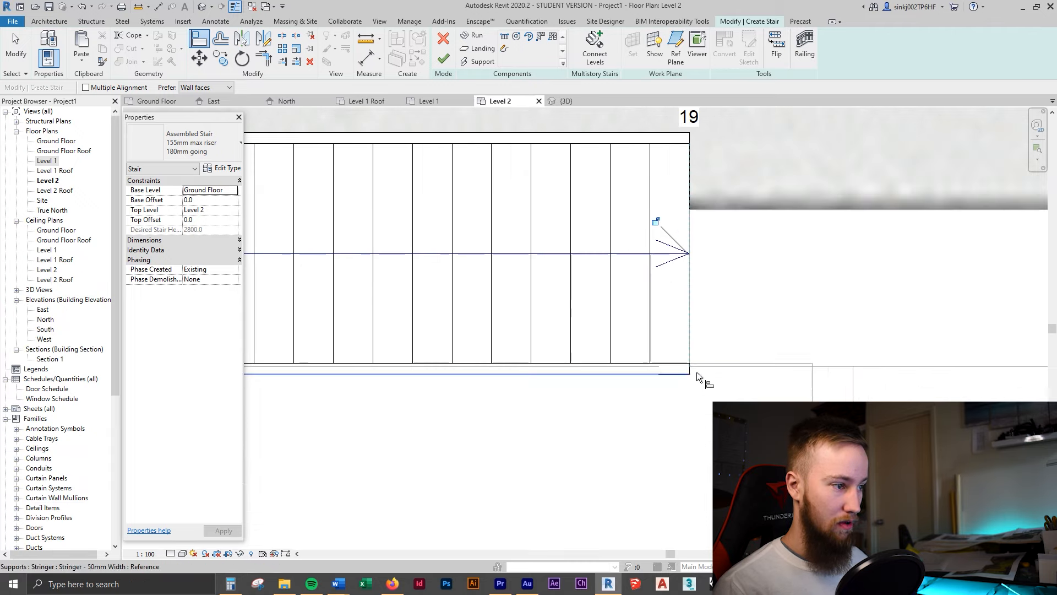
scroll(709, 363, "down", 3)
left_click(370, 372)
scroll(688, 365, "up", 3)
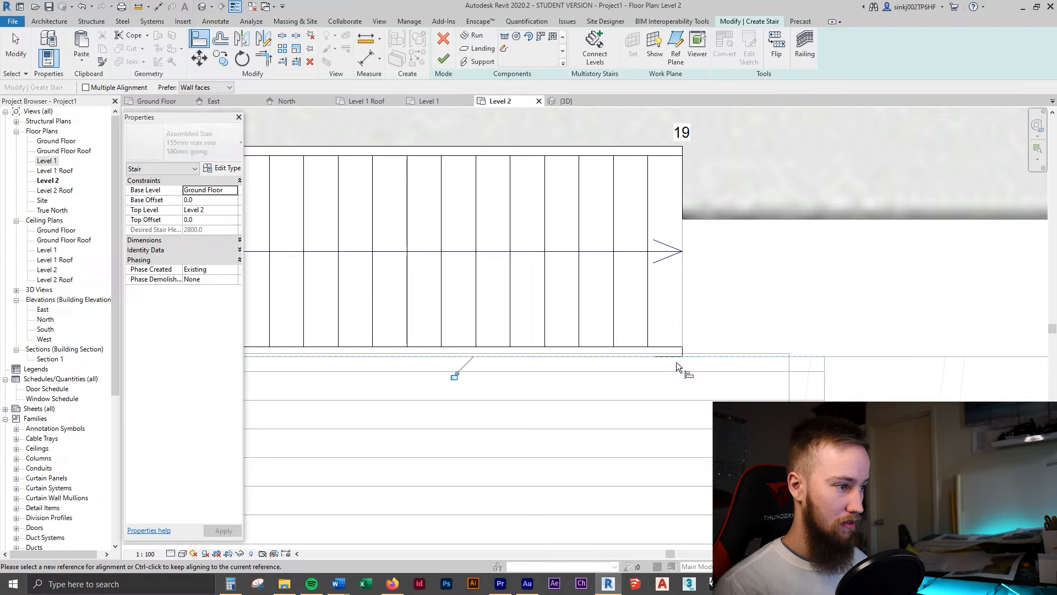
scroll(669, 377, "down", 5)
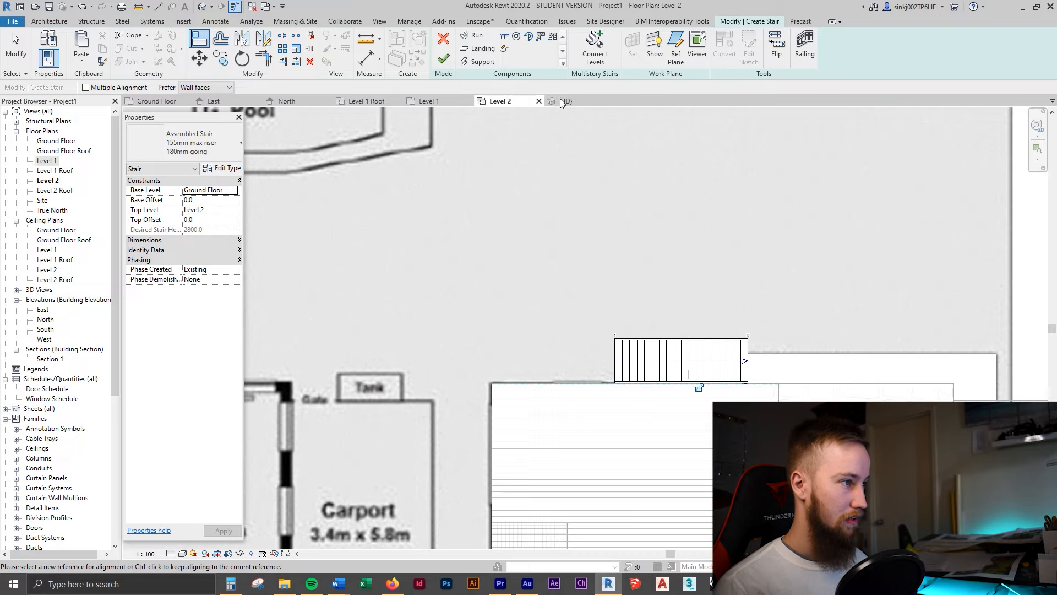
- Examine the aligned external stair in the 3D view and compare it with the pool-side photo of the house
left_click(547, 100)
middle_click_drag(675, 337, 603, 382, "shift")
scroll(611, 388, "up", 4)
scroll(616, 463, "down", 5)
scroll(614, 428, "up", 4)
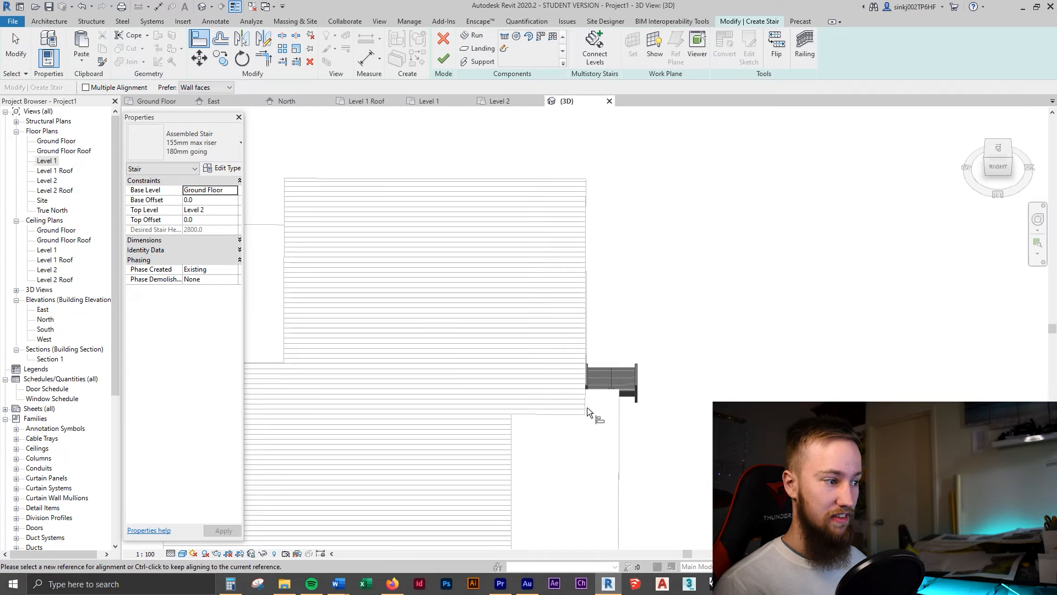
scroll(662, 411, "down", 6)
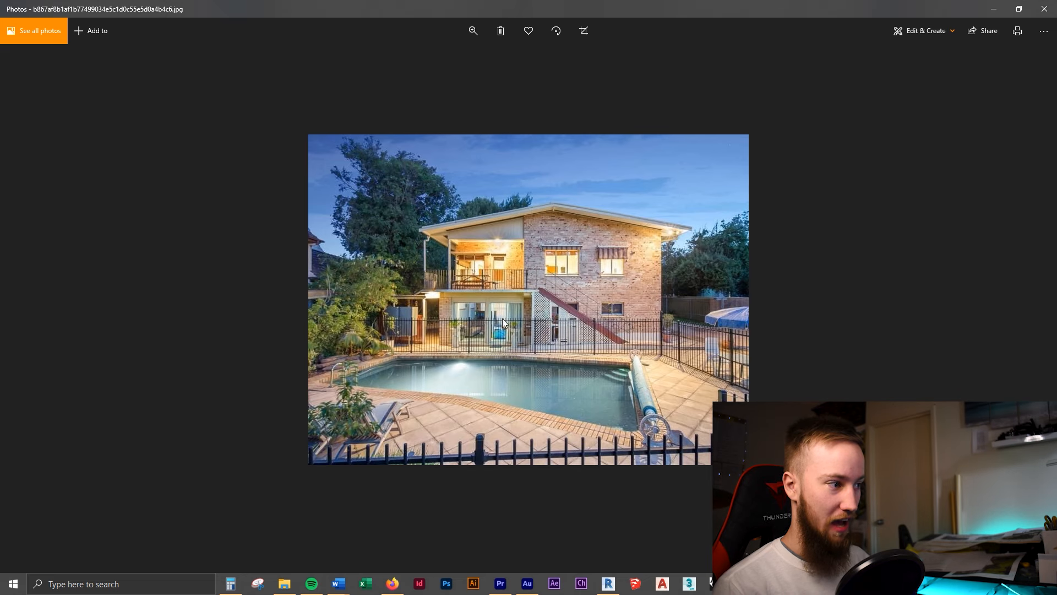
left_click(992, 7)
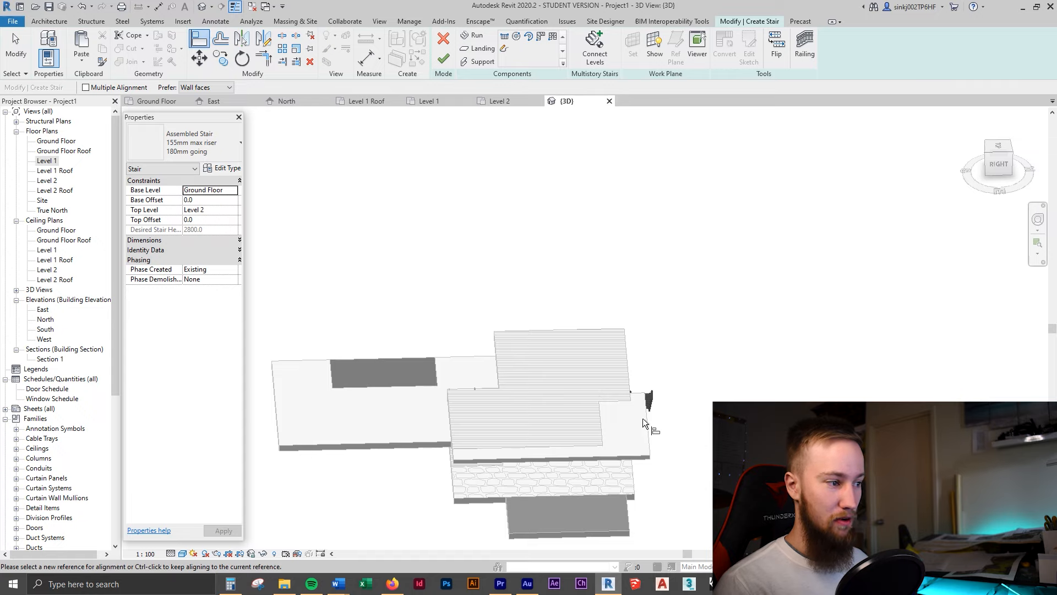
- Finish editing the external stair and examine its top end against the Level 2 slab in 3D
middle_click_drag(656, 391, 598, 475, "shift")
key("Escape")
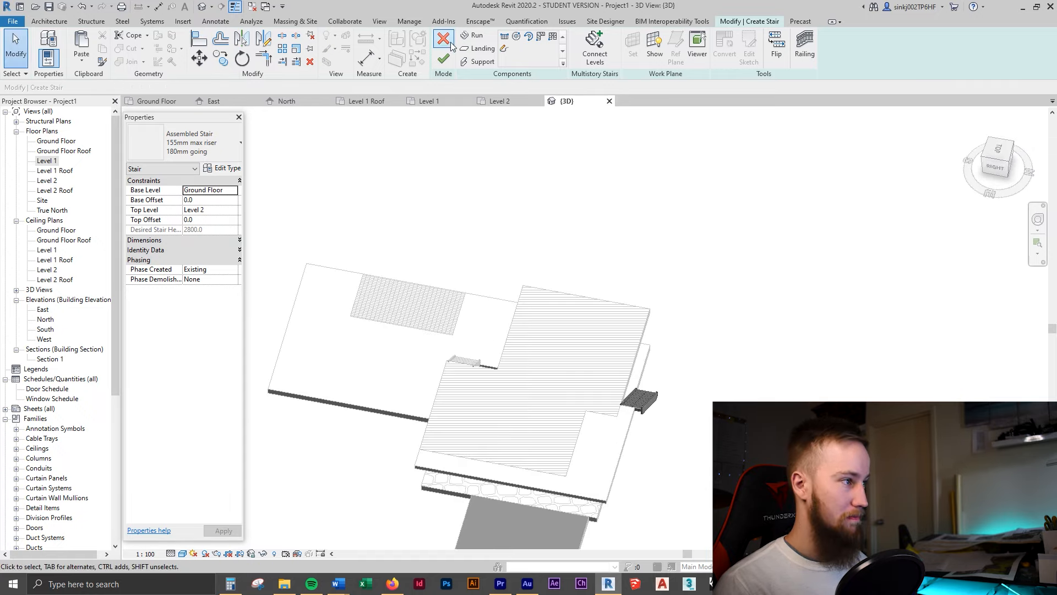
mouse_move(692, 394)
middle_mouse_down("shift")
mouse_move(493, 303)
mouse_move(434, 259)
mouse_move(380, 195)
middle_mouse_up("shift")
key("Escape")
middle_click_drag(489, 156, 636, 472, "shift")
- Open the boundary of the Level 2 Insitu Concrete 225mm balcony floor for editing and switch to the Level 2 plan
scroll(639, 390, "up", 2)
left_click(619, 410)
key("Escape")
left_click(636, 473)
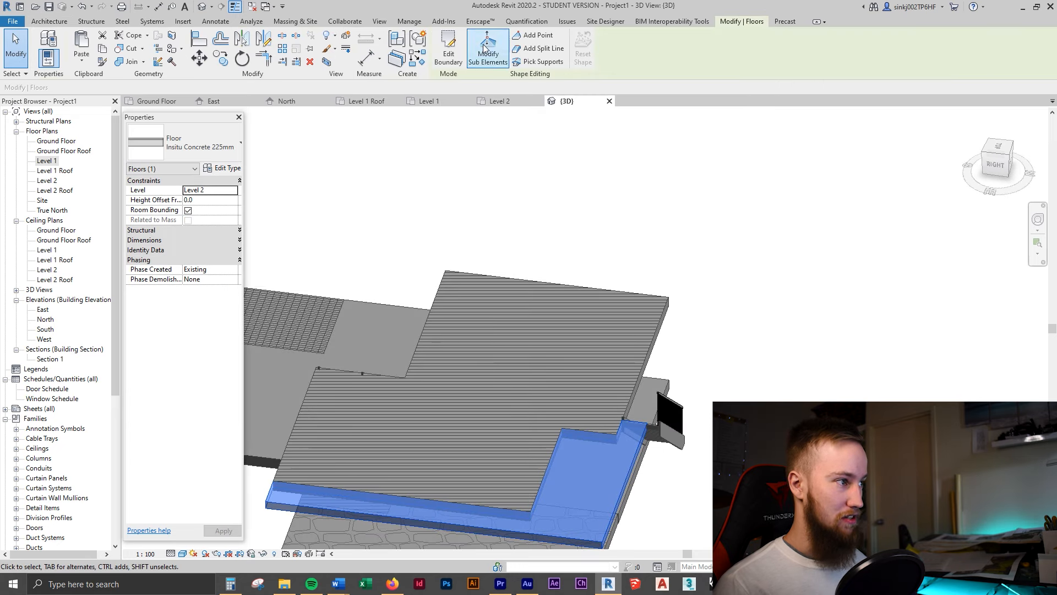
left_click(450, 52)
scroll(649, 421, "up", 5)
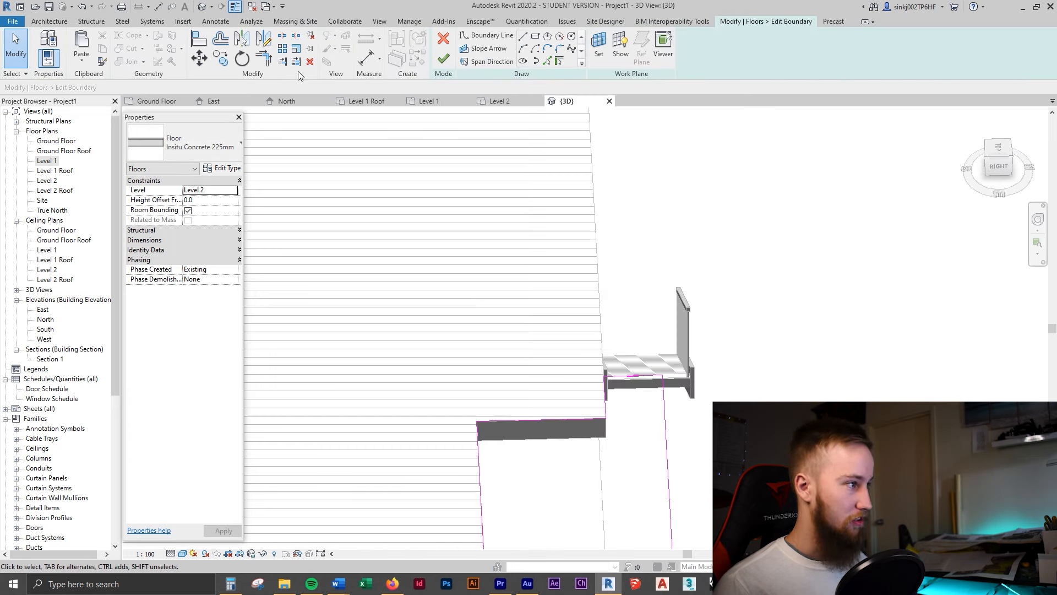
left_click(493, 101)
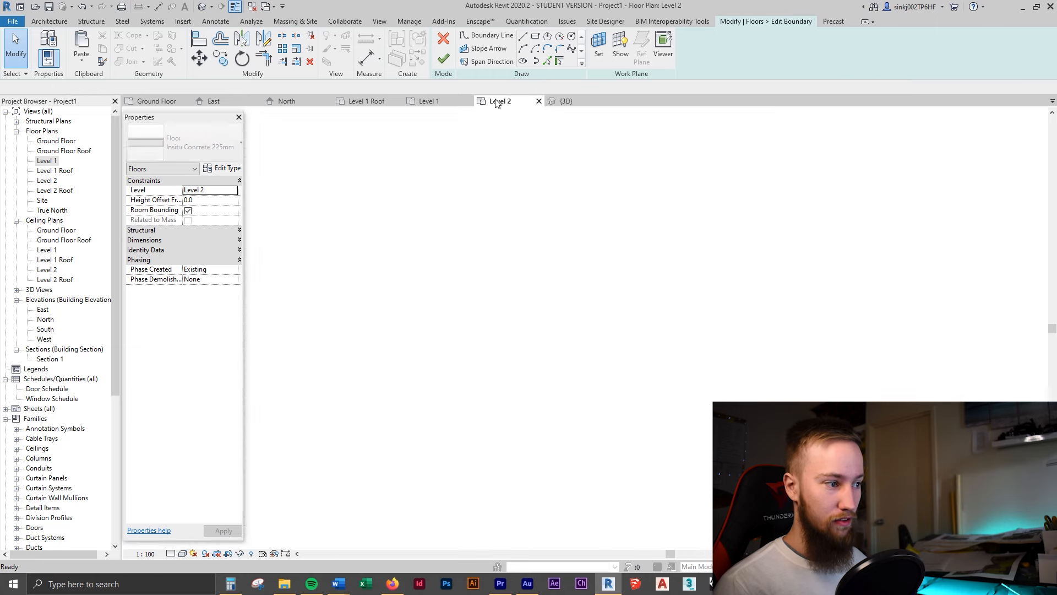
- Align the balcony floor's outer boundary line with the outer edge of the external stair and finish the boundary edit
scroll(977, 348, "up", 3)
key("a")
key("l")
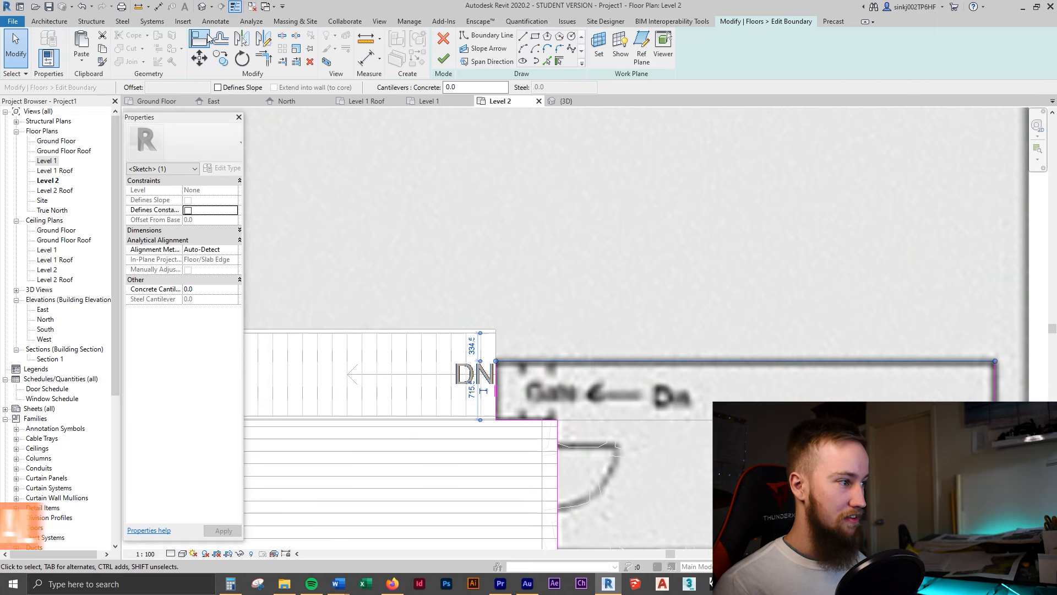
left_click(536, 362)
key("Escape")
key("Escape")
scroll(593, 373, "down", 3)
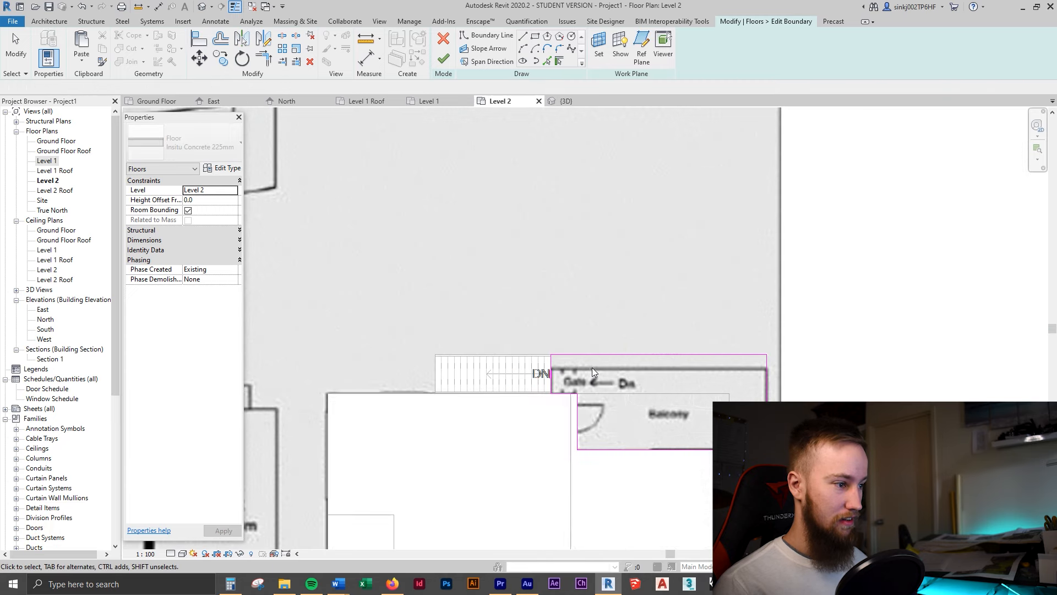
scroll(603, 379, "down", 2)
left_click(444, 58)
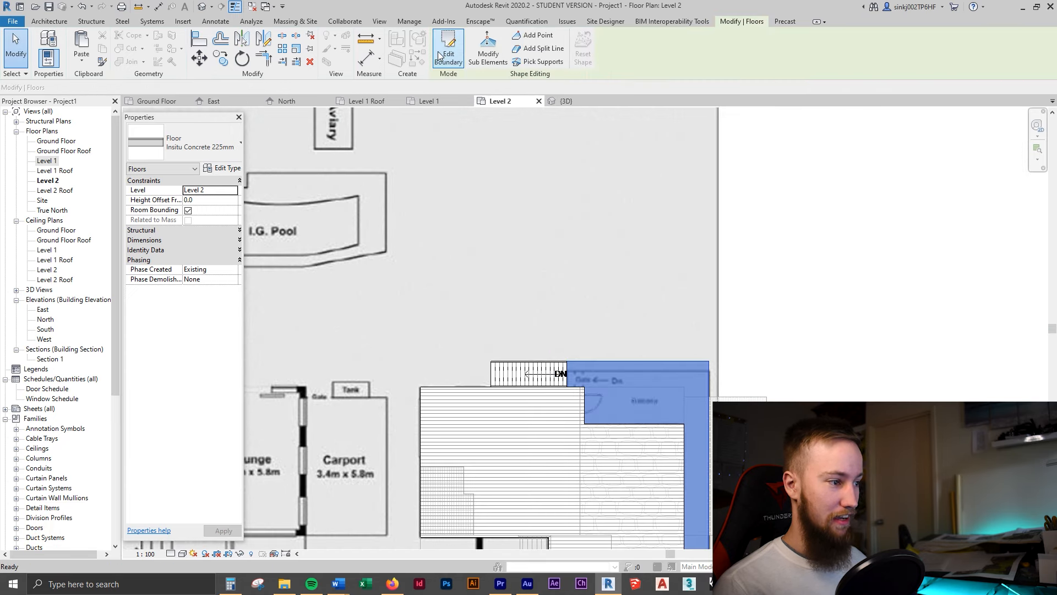
- Examine in the 3D view how the Level 2 balcony floor meets the top of the external stair
left_click(567, 101)
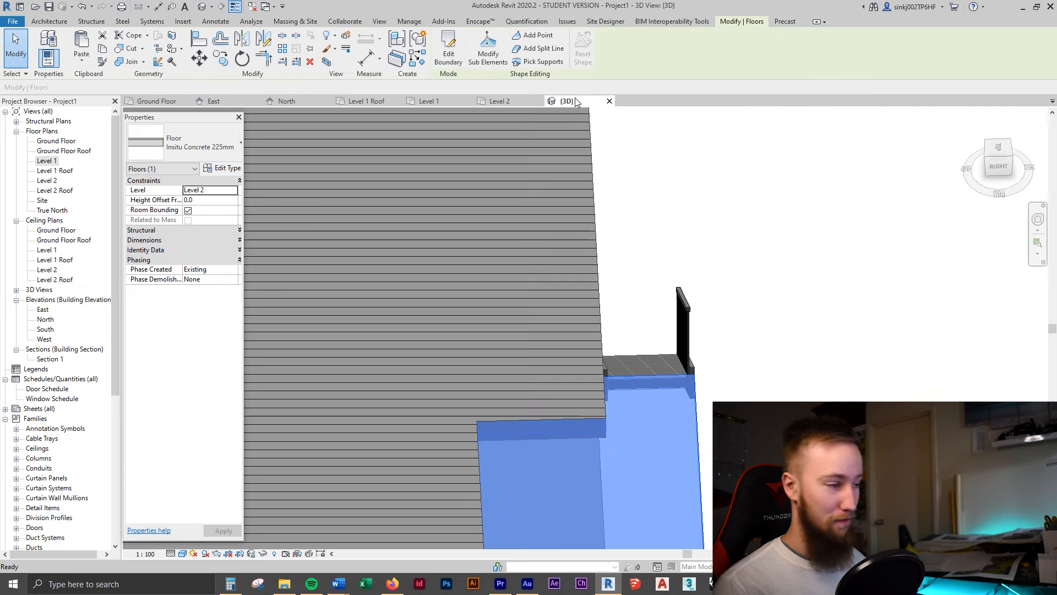
middle_click_drag(756, 352, 727, 264)
left_click(727, 264)
scroll(727, 265, "down", 4)
middle_click_drag(779, 286, 779, 354, "shift")
scroll(682, 267, "down", 2)
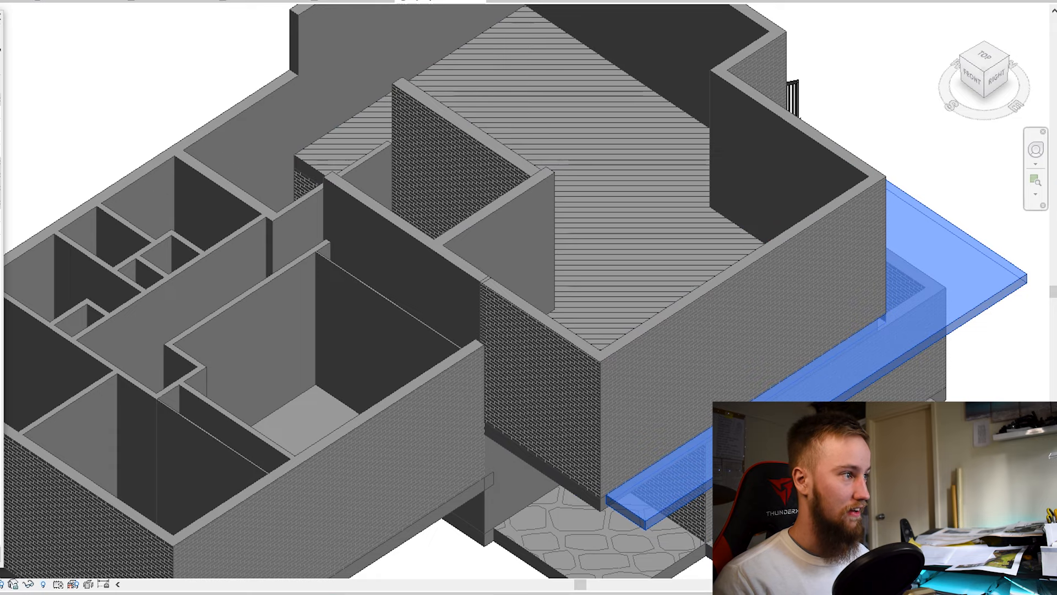
- Open the Level 2 balcony floor's boundary for editing and select the short line at its narrow front end
double_click(628, 513)
scroll(621, 509, "down", 2)
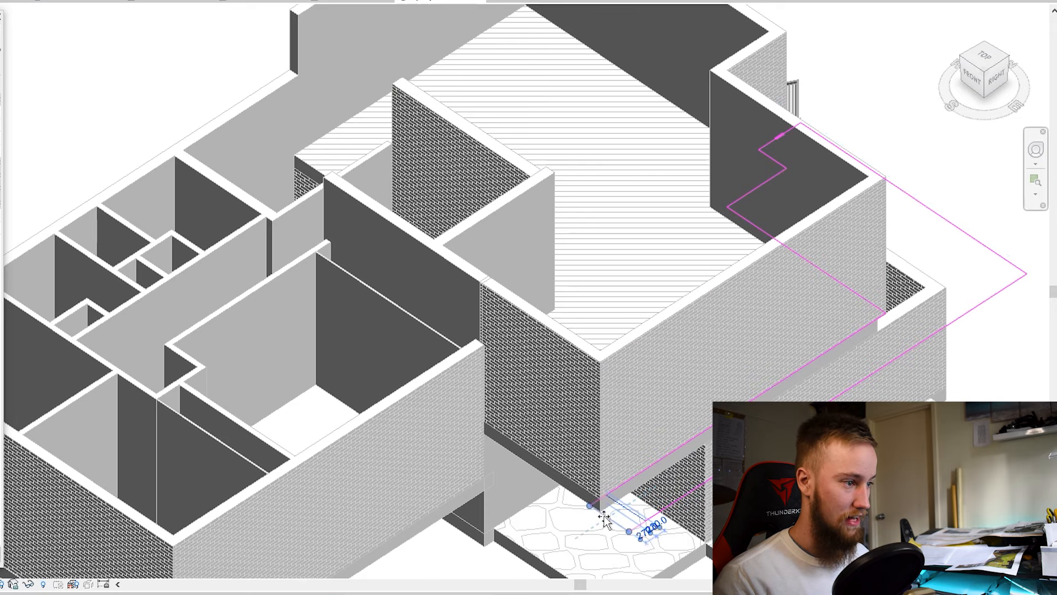